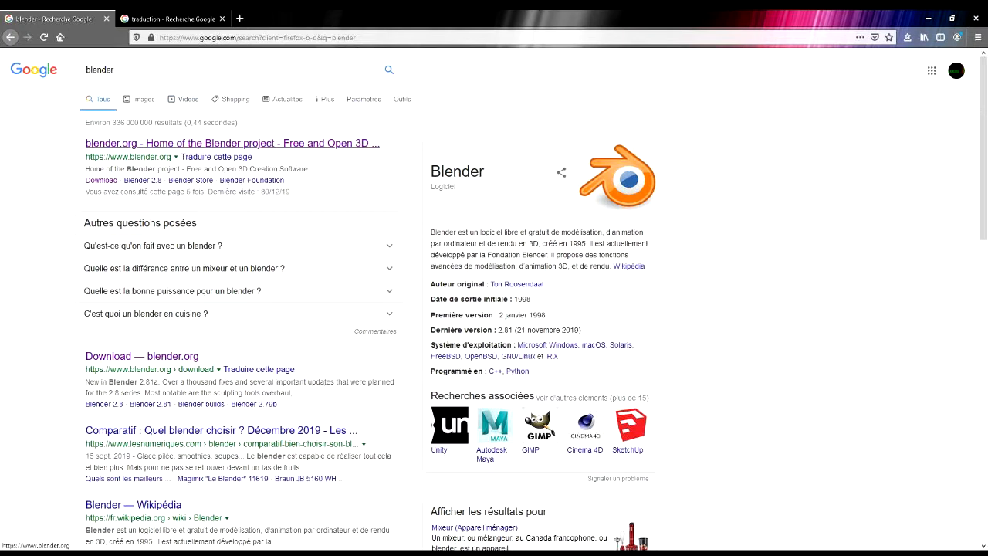
- Open the official blender.org site from the search results and go to its Download page
left_click(232, 143)
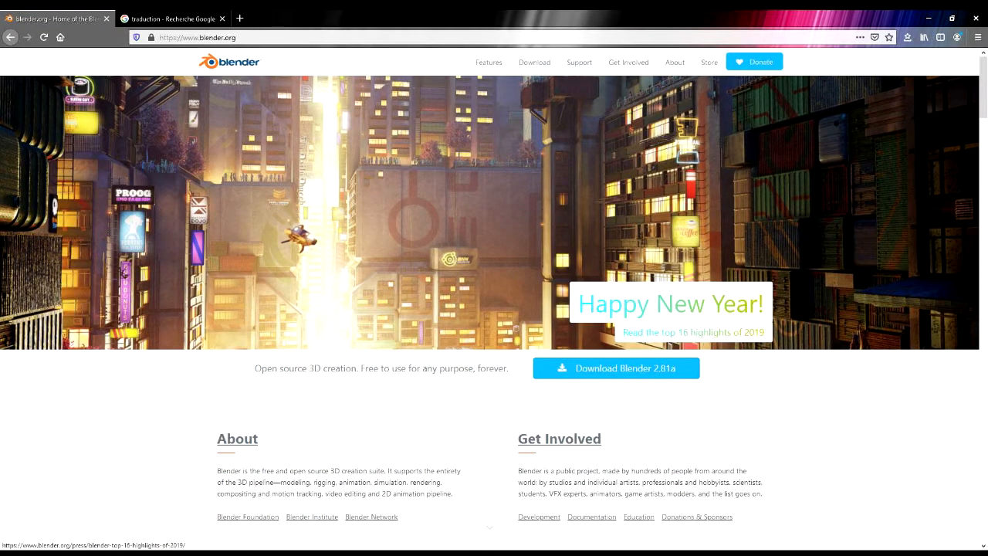
left_click(534, 62)
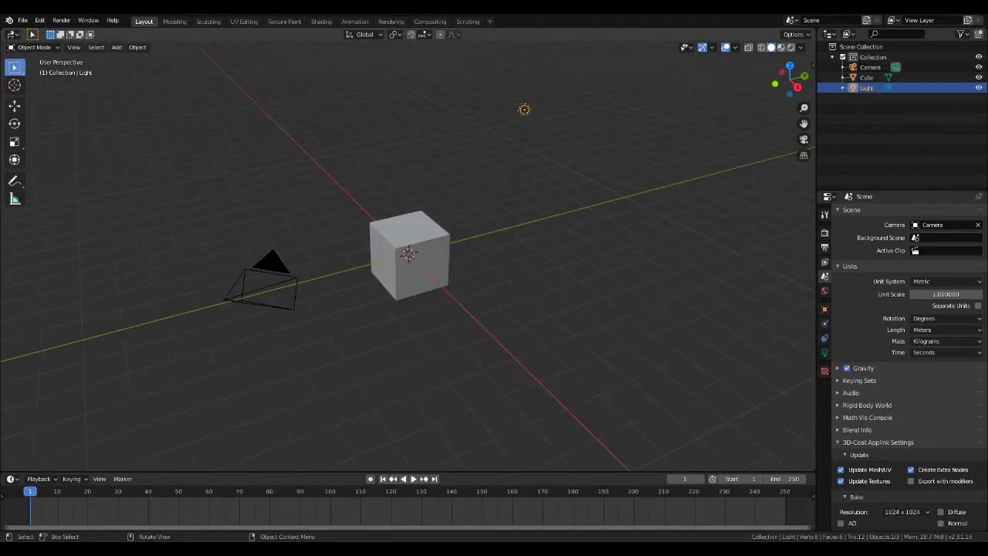
- Select the camera, the cube and the light one after another, finishing with the cube selected
left_click(270, 290)
left_click(410, 254)
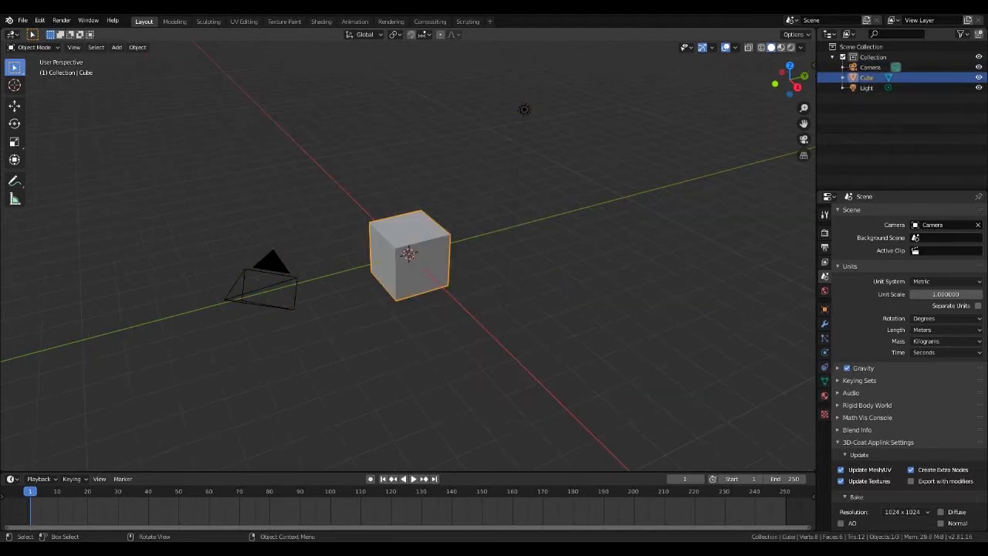
left_click(524, 110)
left_click(409, 254)
- Enable the Move object gizmo and shift the cube to about X -0.14 m, Y 0.30 m, Z 0.02 m
left_click(711, 47)
left_click(668, 130)
mouse_move(409, 224)
left_mouse_down()
mouse_move(409, 169)
mouse_move(409, 224)
left_mouse_up()
left_click_drag(427, 272, 453, 240)
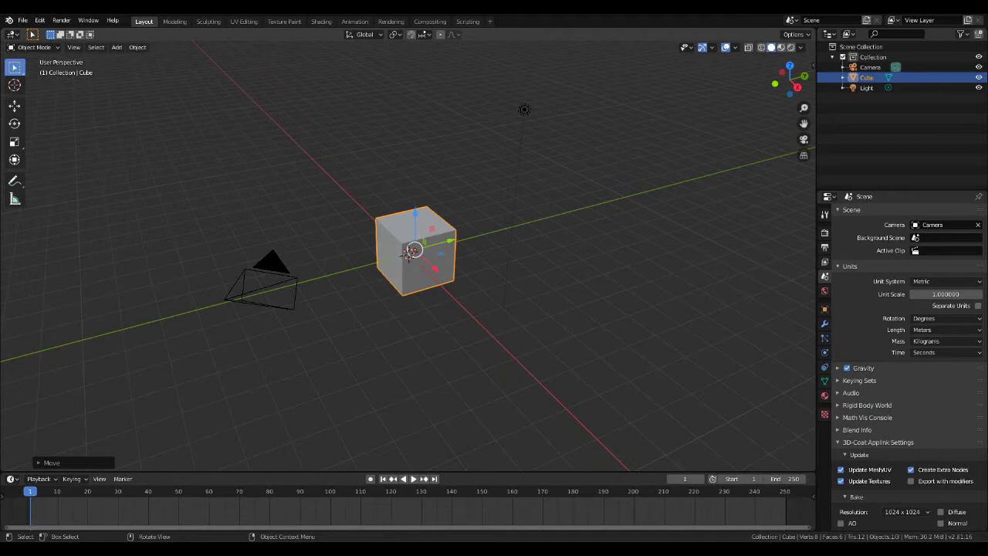
- Show the Rotate object gizmo instead of Move and rotate the cube freehand to about 30.8° on X and -16.4° on Y
left_click(712, 47)
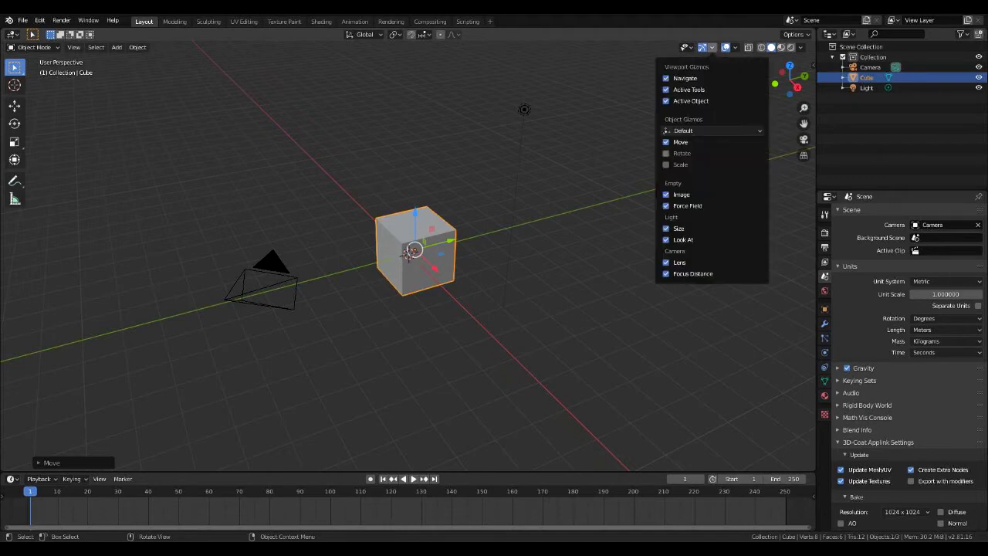
left_click(680, 153)
left_click(680, 142)
left_click_drag(428, 215, 429, 282)
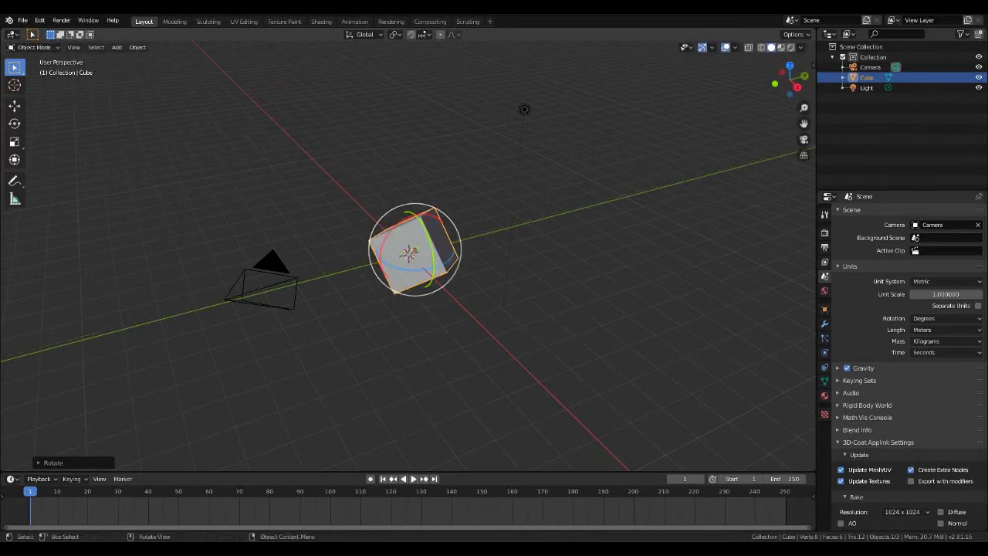
- Show the Scale object gizmo instead of Rotate and scale the cube to about X 1.026, Y 1.086, Z 1.197
left_click(711, 48)
left_click(666, 164)
left_click(667, 153)
left_click_drag(449, 240, 417, 203)
left_click_drag(434, 268, 434, 267)
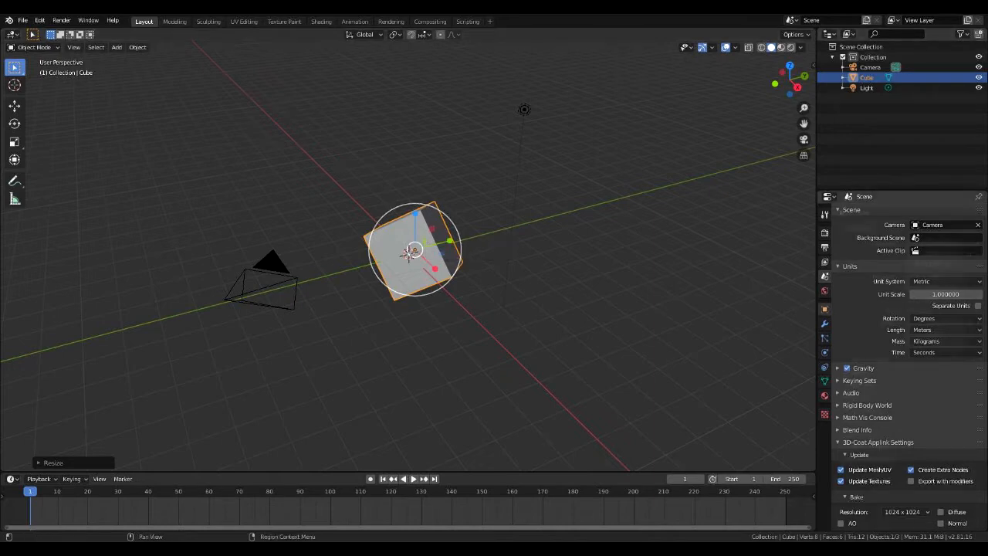
- Open the cube's object properties and set its X, Y and Z rotation together to 0°
left_click(824, 309)
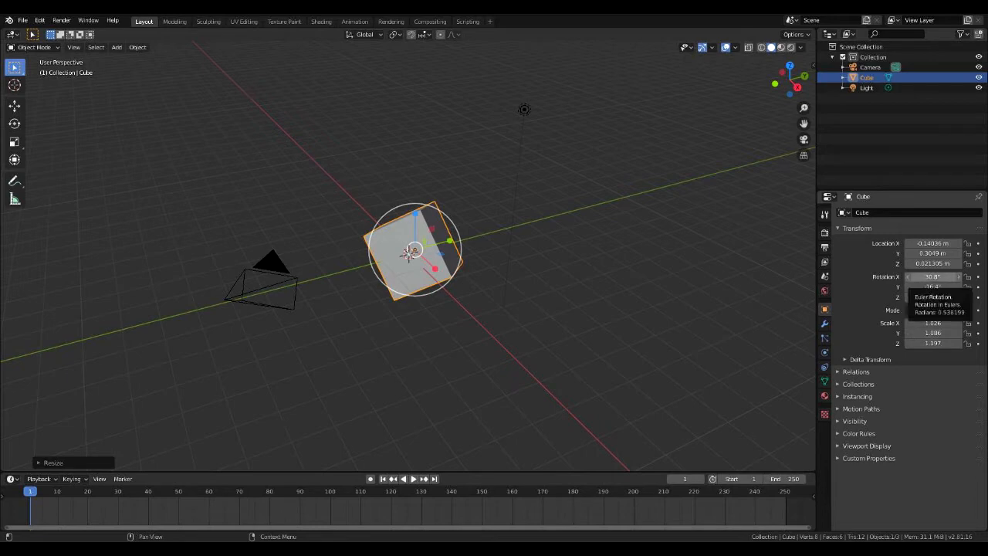
left_click_drag(932, 276, 932, 297)
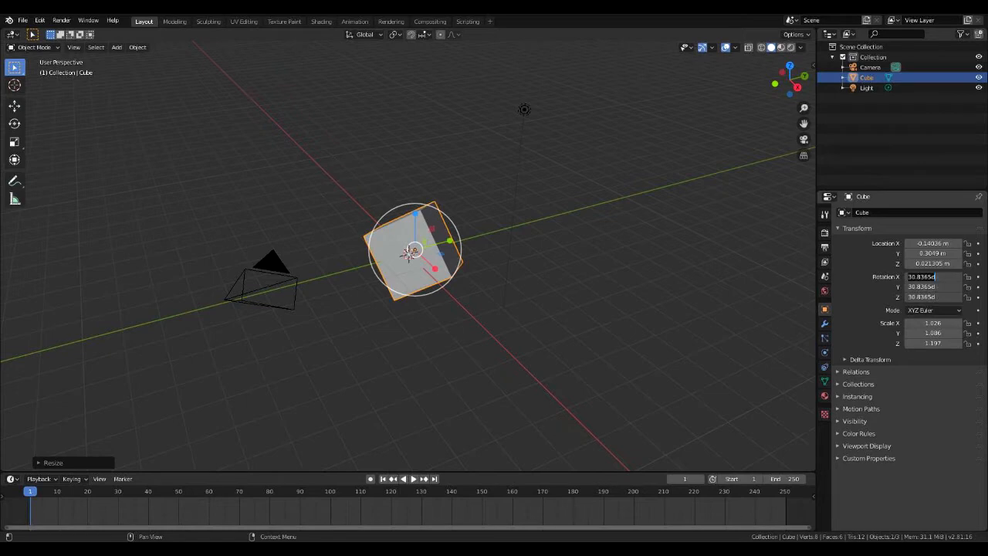
key("Return")
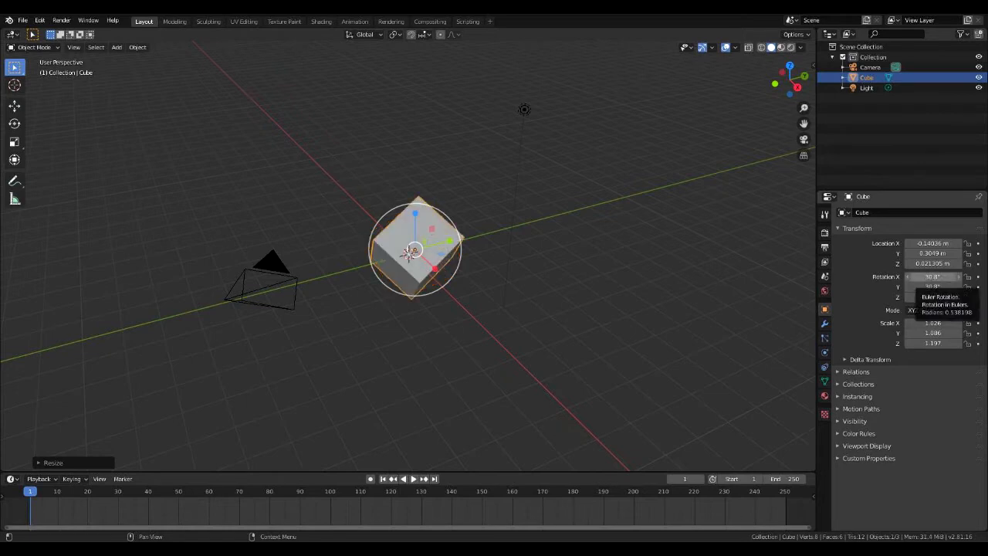
left_click_drag(932, 277, 932, 297)
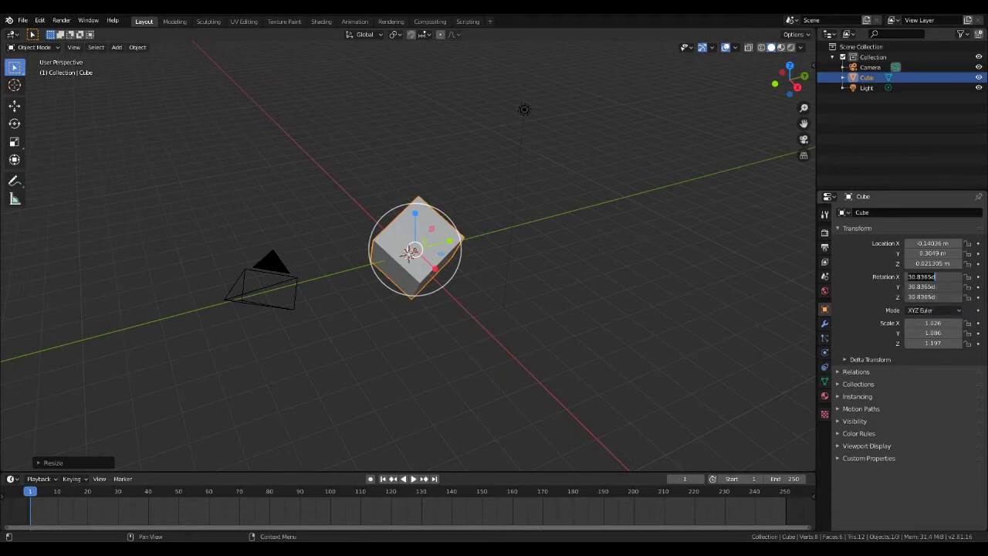
key("BackSpace")
type("0")
key("Return")
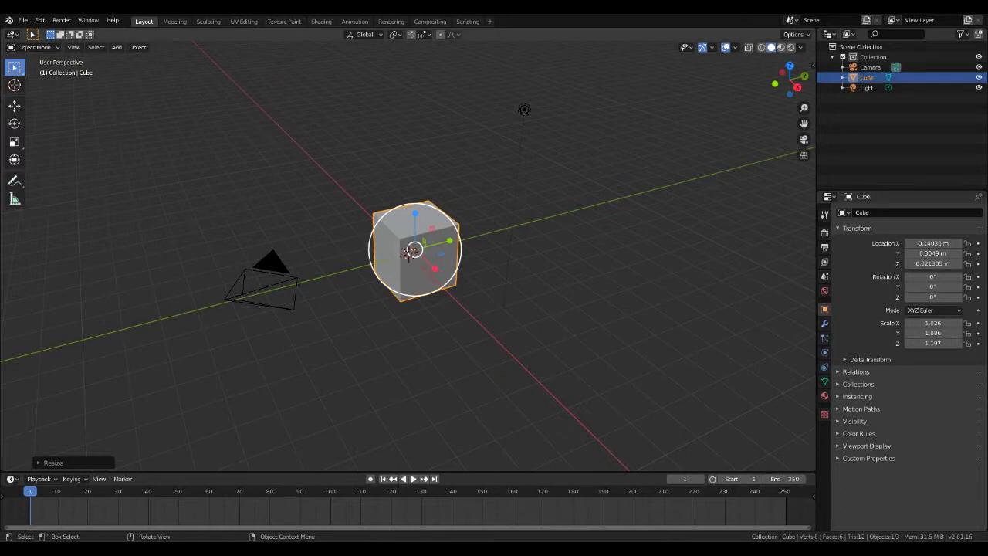
- Disable the Scale object gizmo and hide all gizmos in the viewport
left_click(711, 47)
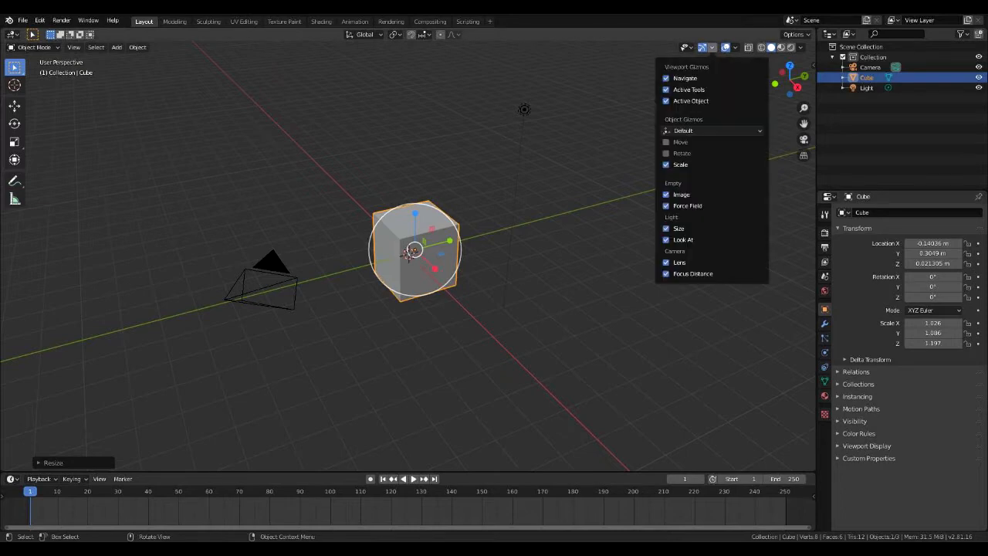
left_click(666, 165)
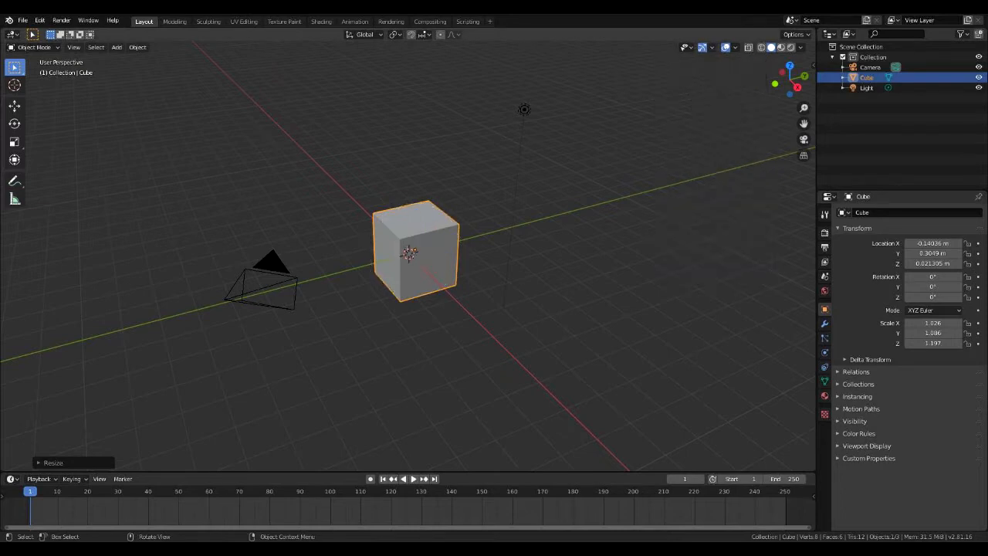
left_click(701, 47)
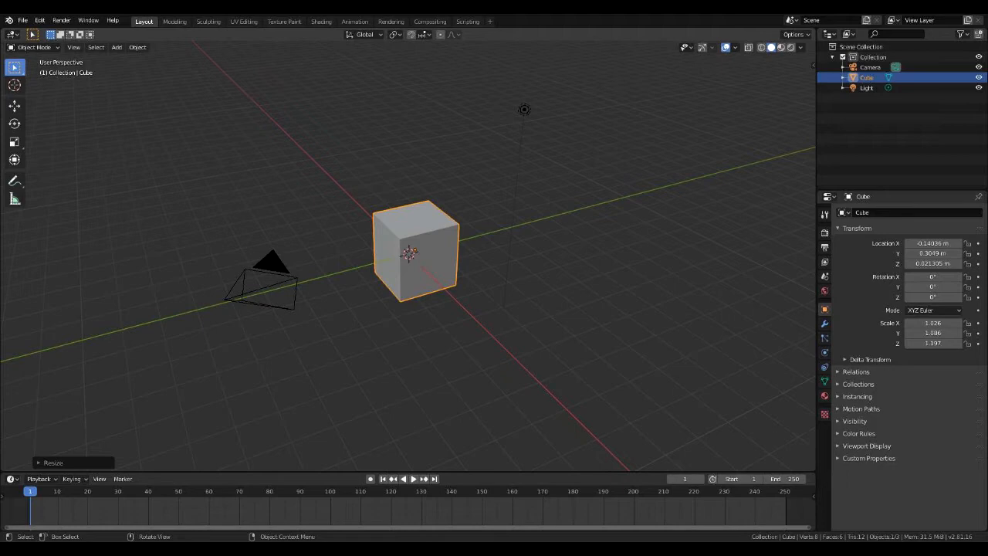
- Shift the cube's location values freely and set X, Y and Z together back to 0 m
left_click_drag(933, 243, 900, 263)
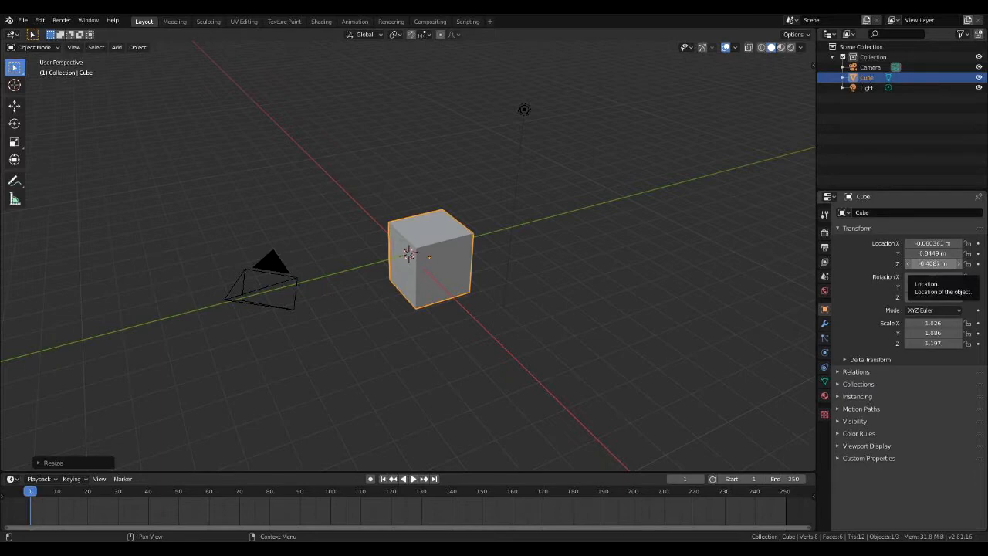
left_click_drag(932, 243, 932, 263)
type("0")
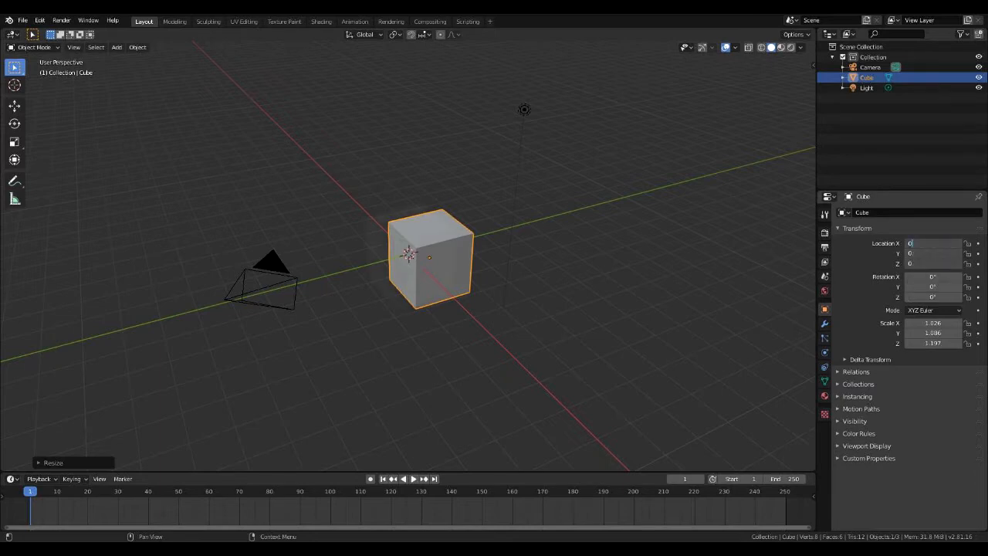
key("Return")
- Raise the cube to 1 m on the Z axis and return its Z location to 0 m
left_click(932, 263)
type("1")
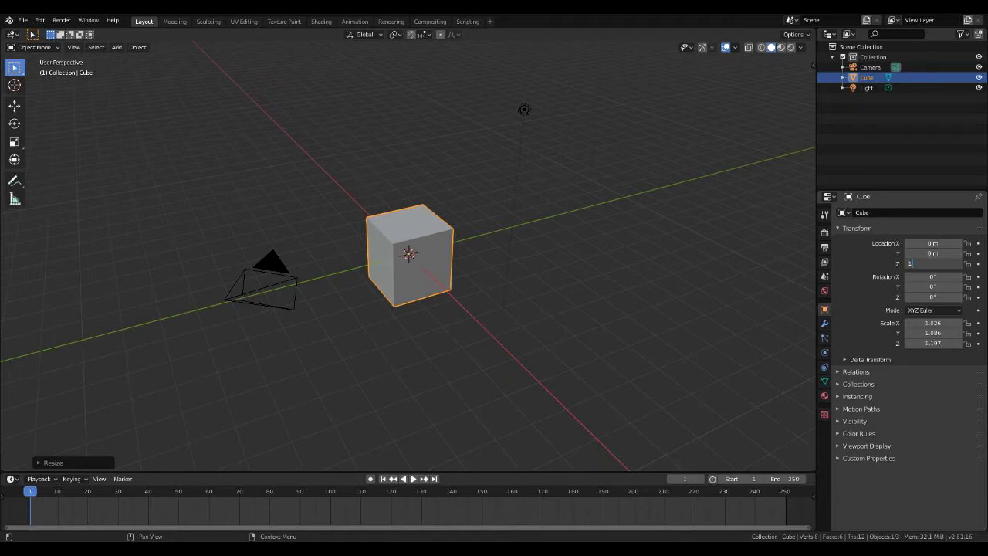
key("Return")
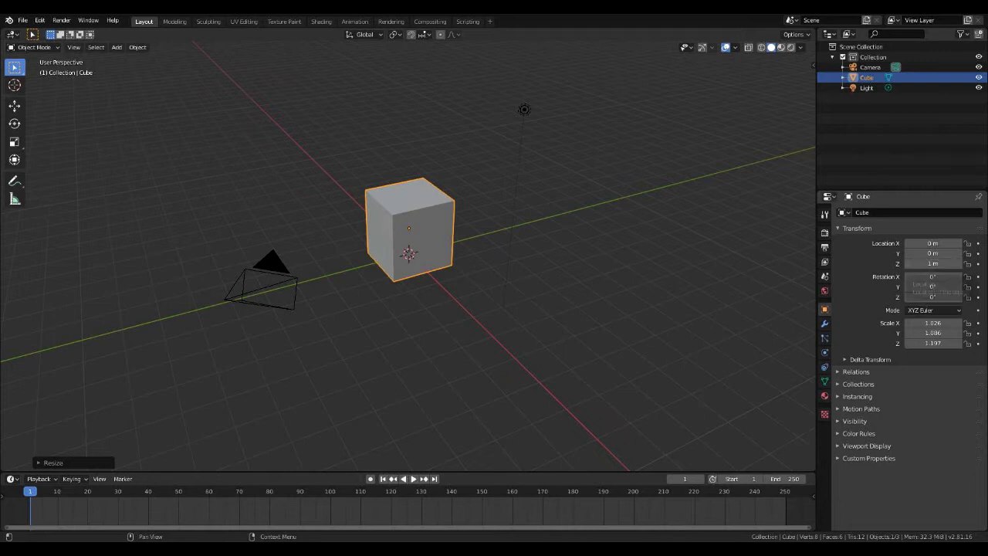
left_click(933, 264)
type("0")
key("Return")
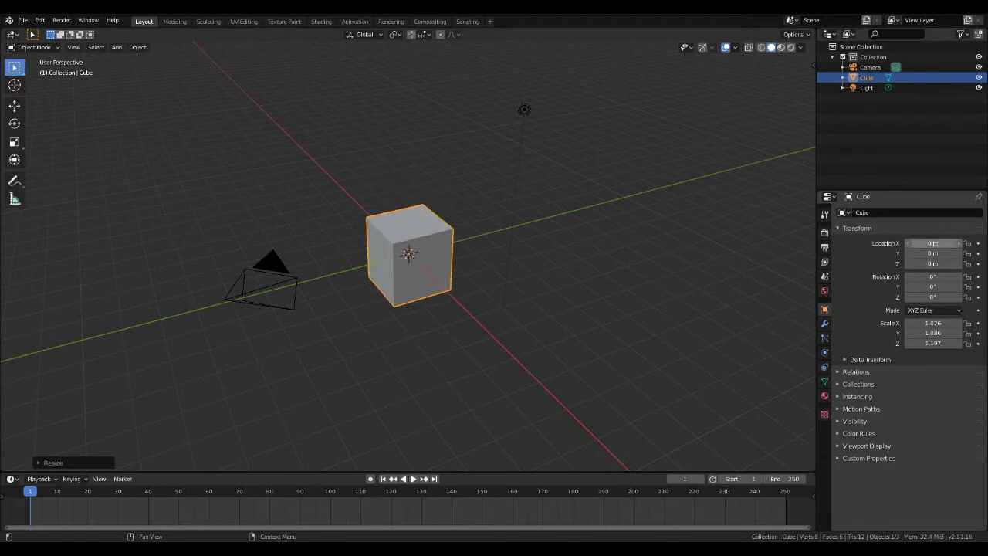
- Move the cube along the X axis to 5 m and to -5 m on the opposite side
left_click(932, 243)
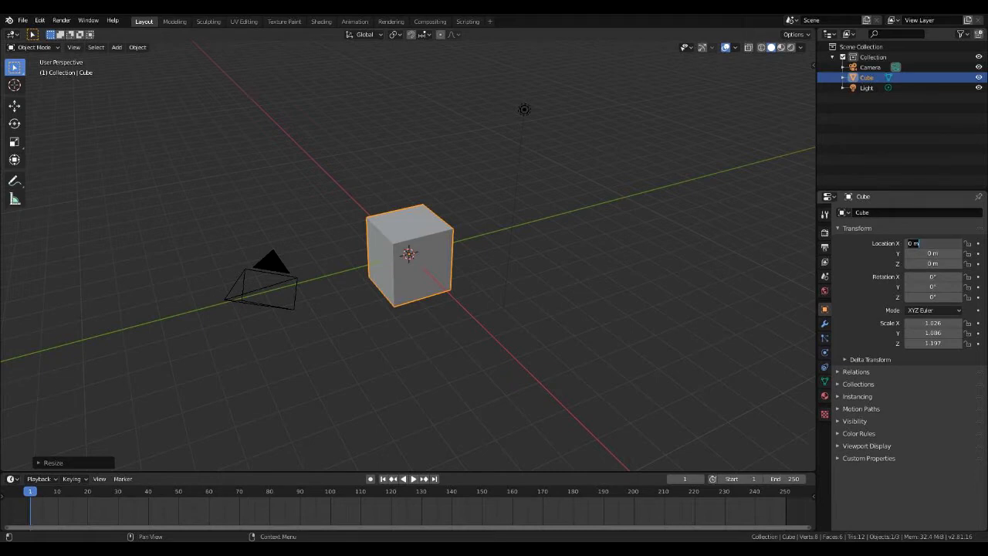
type("5")
key("Return")
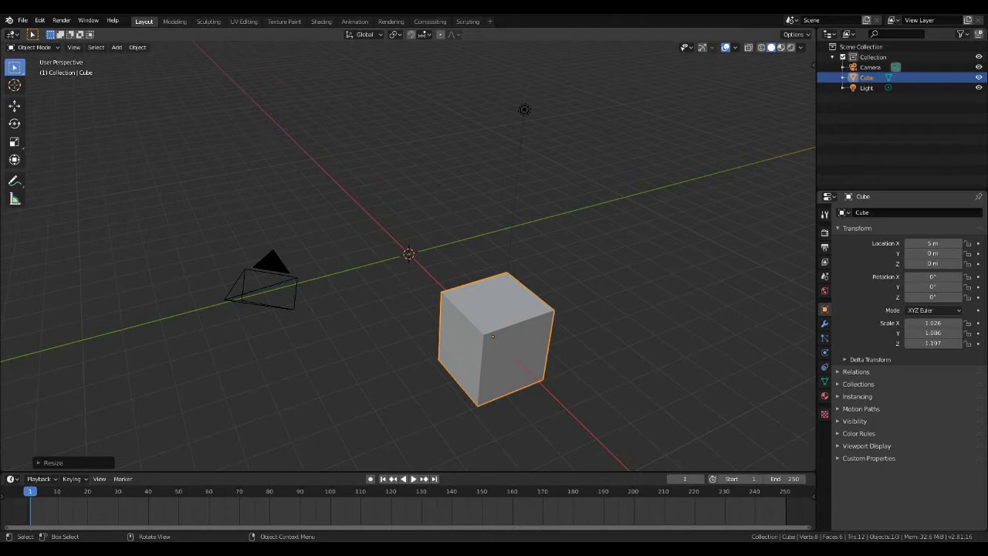
left_click(933, 243)
type("-5")
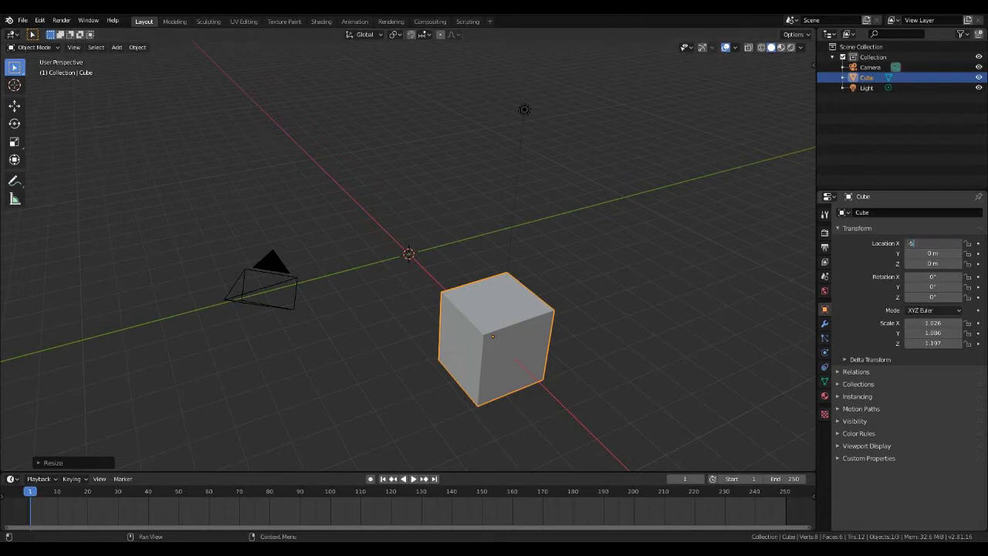
key("Return")
- Move the cube to 10 m on the X axis and return its X location to 0 m
left_click(933, 243)
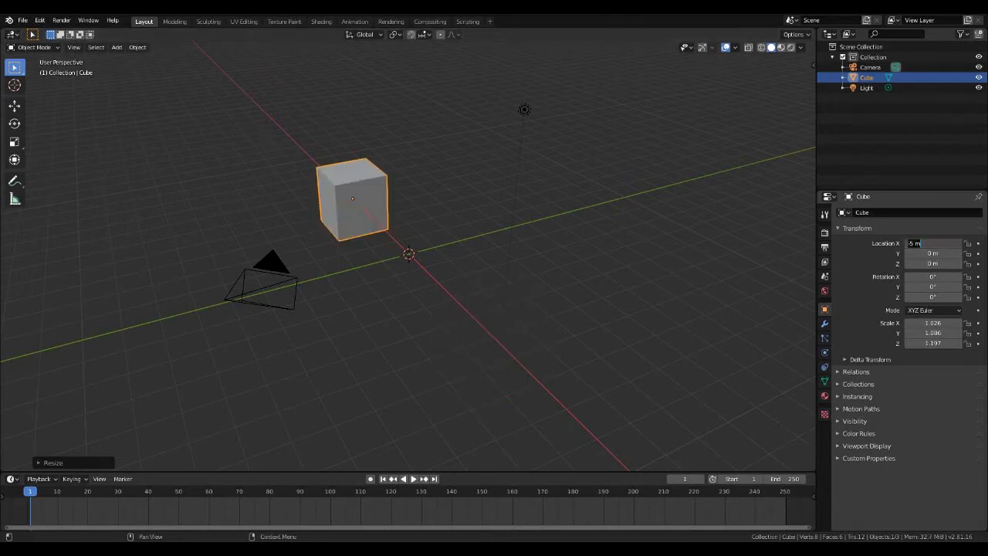
type("10")
key("Return")
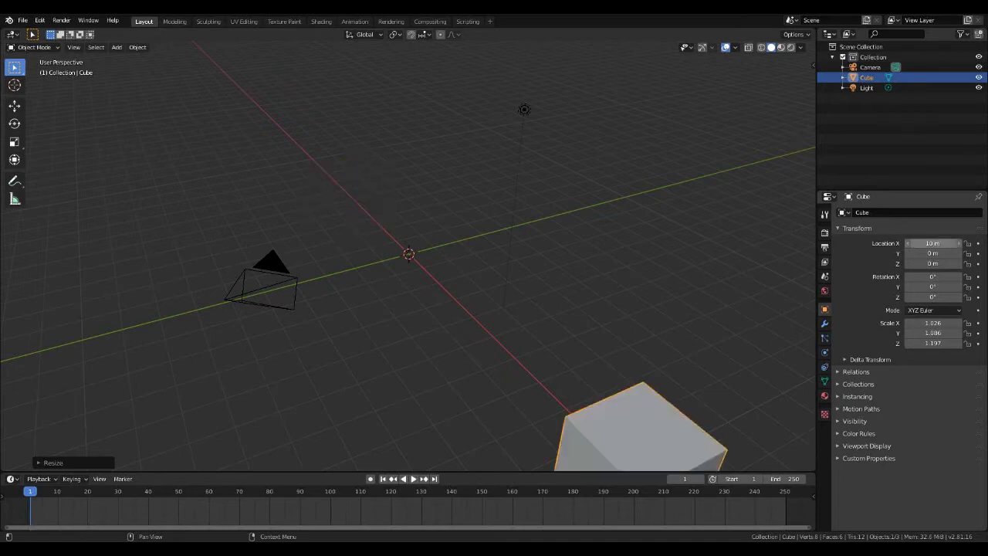
left_click(933, 243)
type("0")
key("Return")
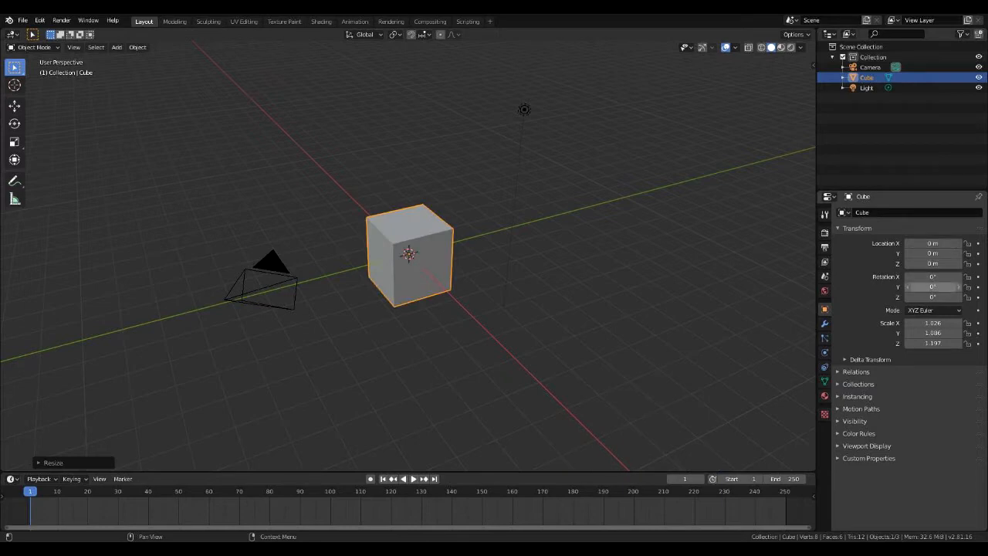
- Rotate the cube freely around X to about -6.3° and set its X rotation back to 0°
mouse_move(933, 277)
left_mouse_down()
mouse_move(980, 276)
mouse_move(912, 276)
mouse_move(932, 276)
left_mouse_up()
left_click(933, 276)
key("Escape")
left_click(933, 276)
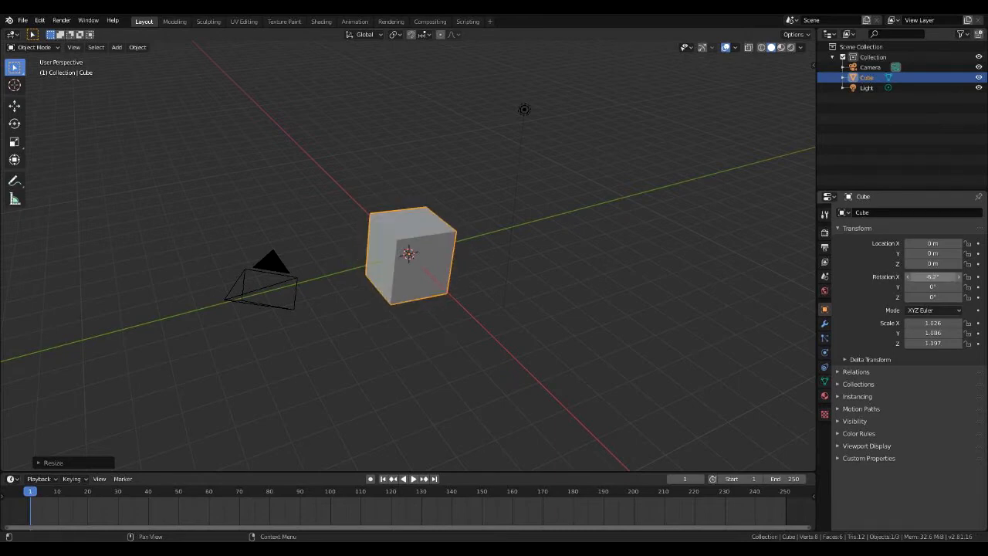
type("0")
key("Return")
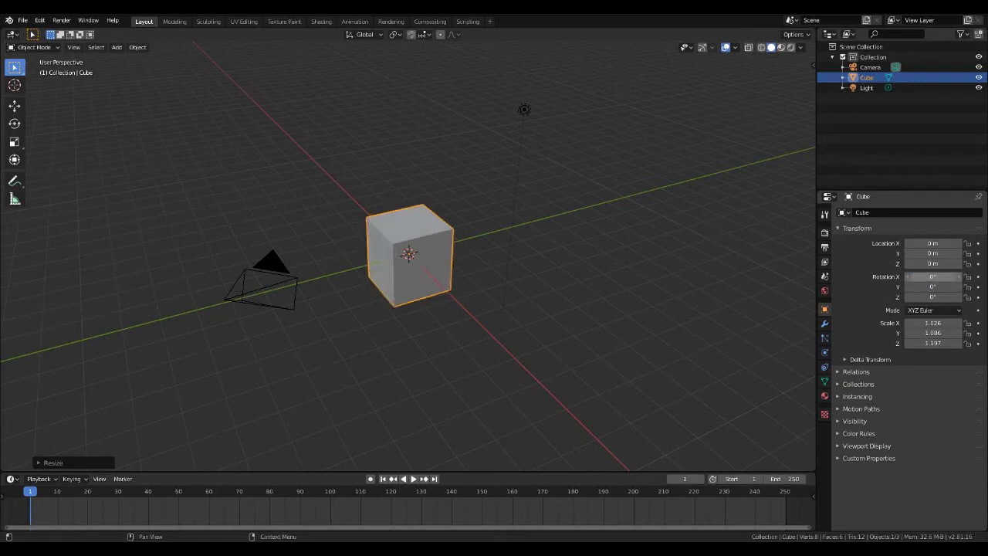
- Set the cube's X rotation to 90° and change it to 45°
left_click(933, 276)
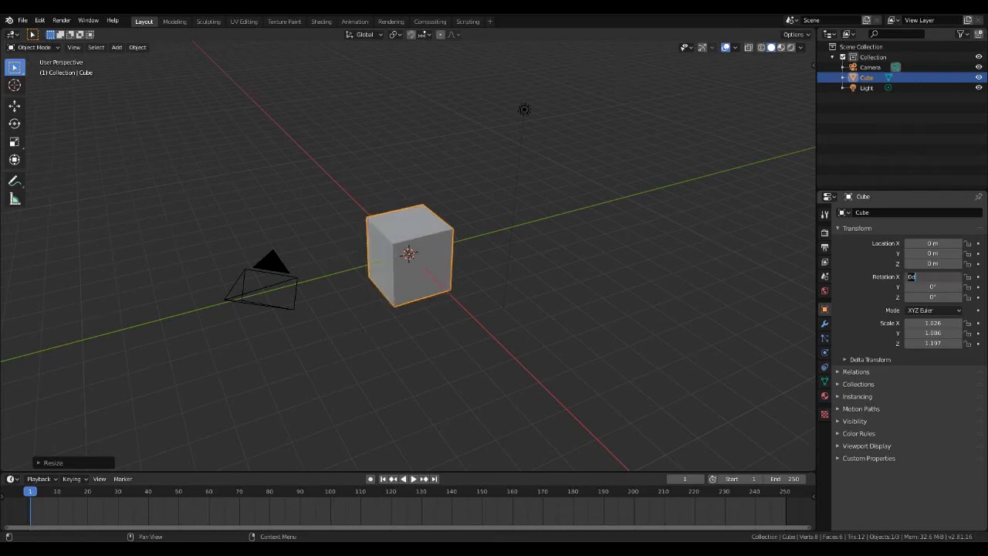
type("90")
key("Return")
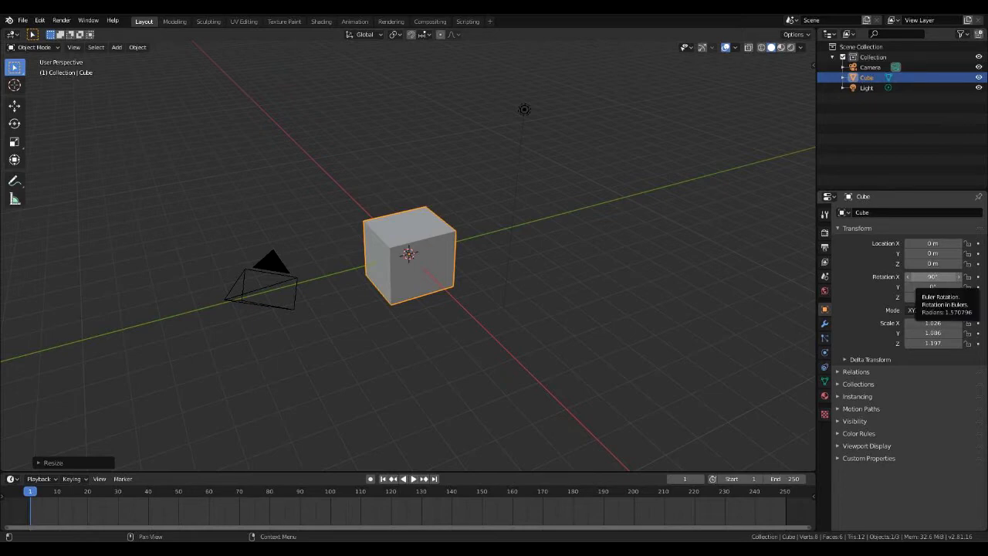
left_click(932, 276)
type("45")
key("BackSpace")
type("5")
key("Return")
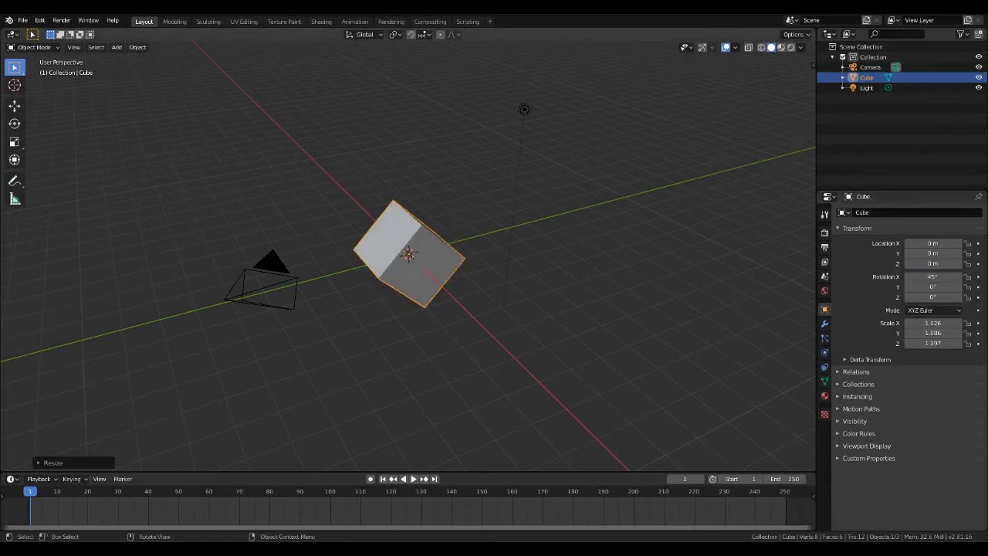
- Reset the cube's X rotation to 0° and set its scale to 1 on all three axes
double_click(933, 277)
type("0")
key("Return")
left_click_drag(932, 322, 933, 342)
type("1")
key("Return")
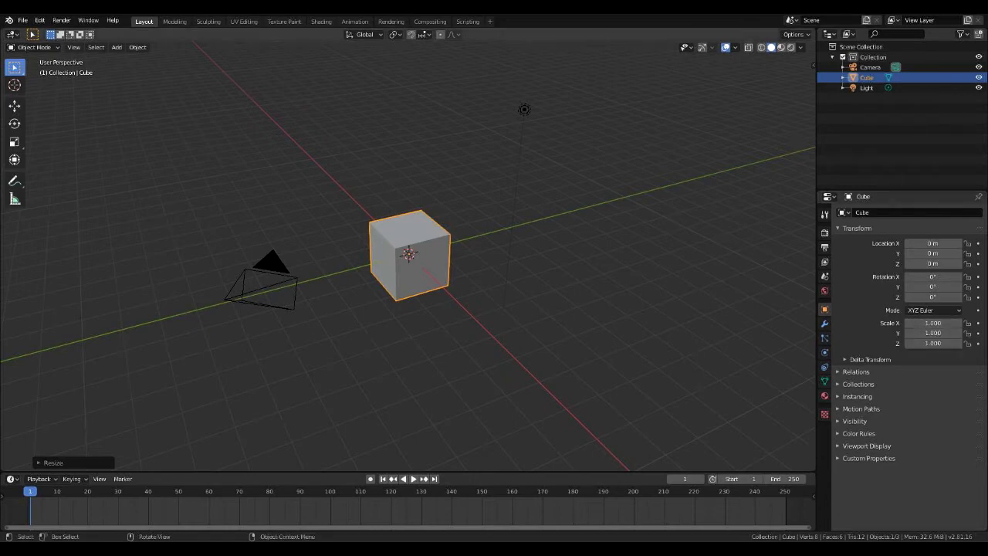
- Stretch and flatten the cube into a plank by setting its scale to 5 on X and 0.5 on Z
left_click(933, 324)
type("5")
key("Return")
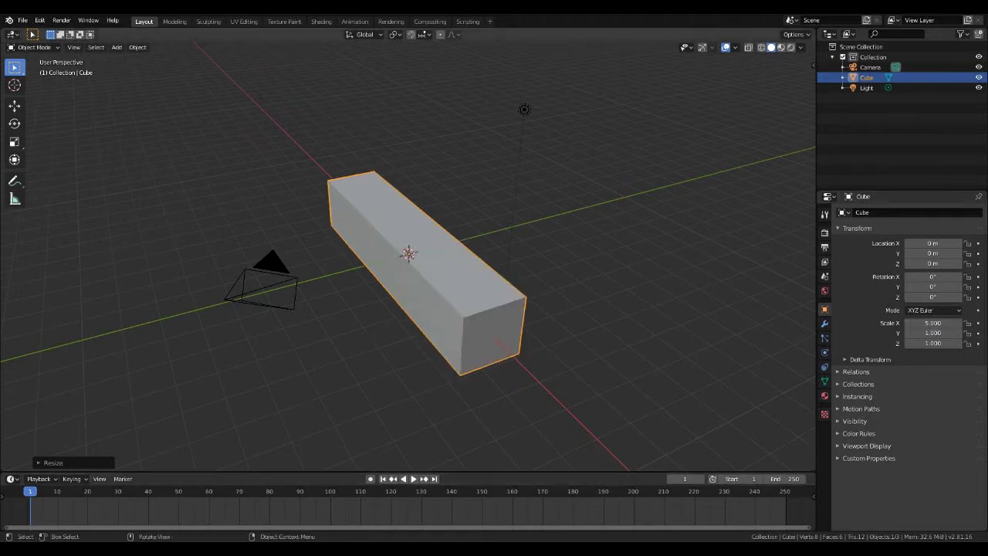
left_click(933, 343)
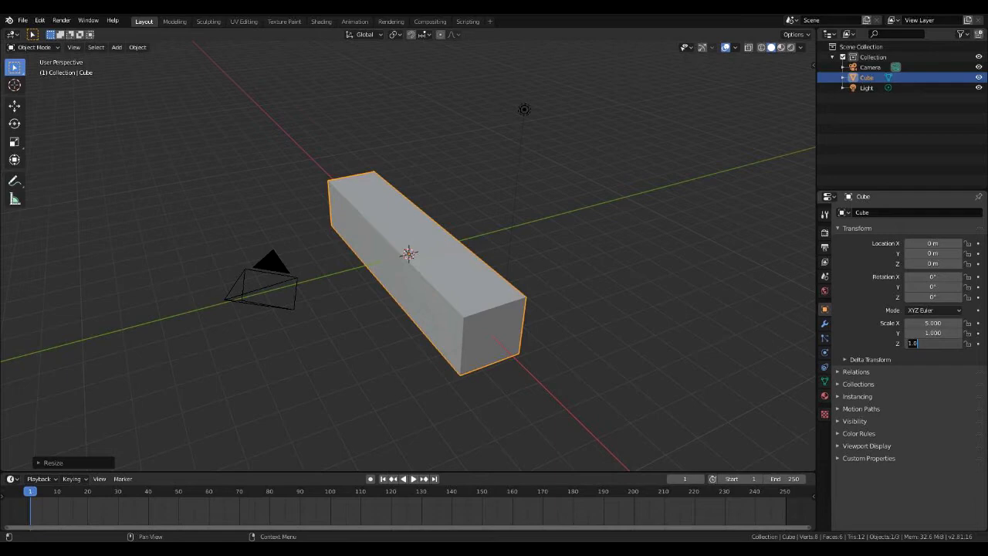
type("0.3")
key("Return")
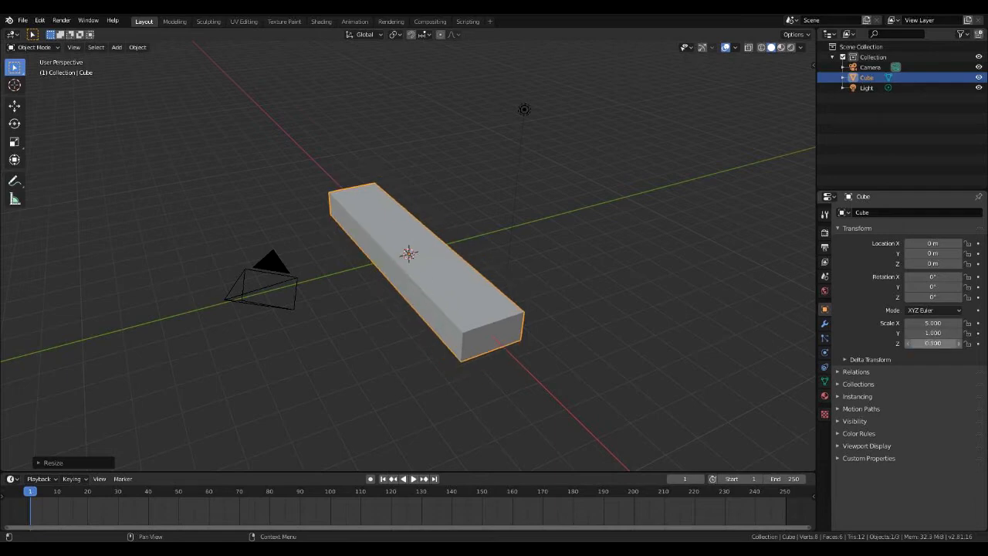
- Set the plank's Y scale to 0.7 to make it narrower
left_click(933, 333)
type("0.7")
key("Return")
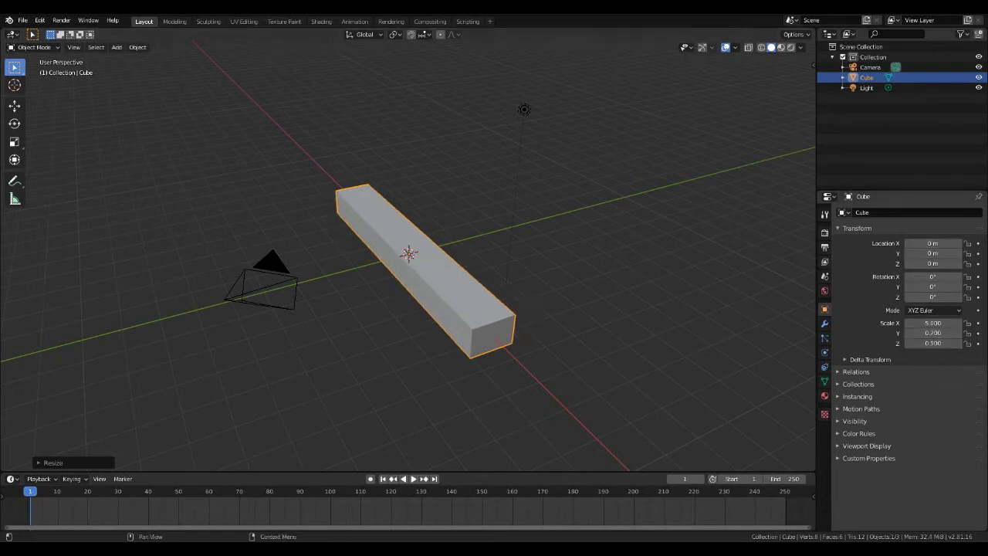
- Set the cube's scale to 0 on all three axes and change it to 1
left_click_drag(933, 322, 933, 343)
type("0")
key("Return")
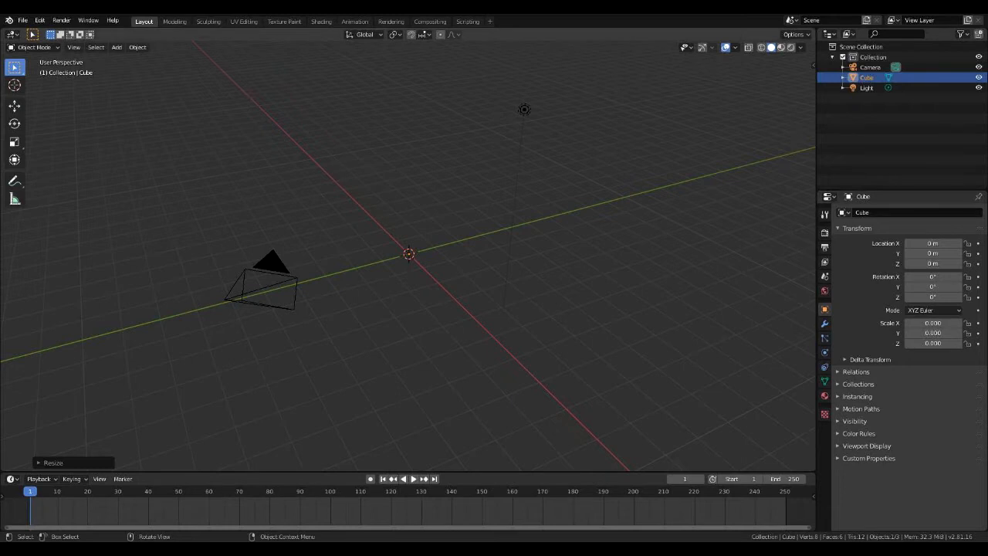
left_click_drag(933, 323, 933, 342)
type("1")
key("Return")
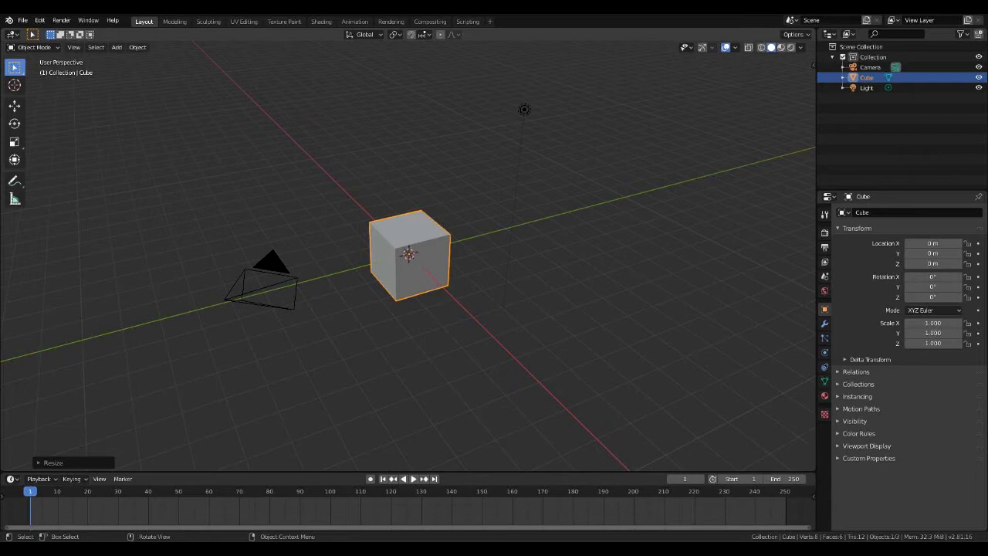
- Select the light and frame the view on it so the scene can be orbited around the light
middle_click_drag(432, 270, 416, 247)
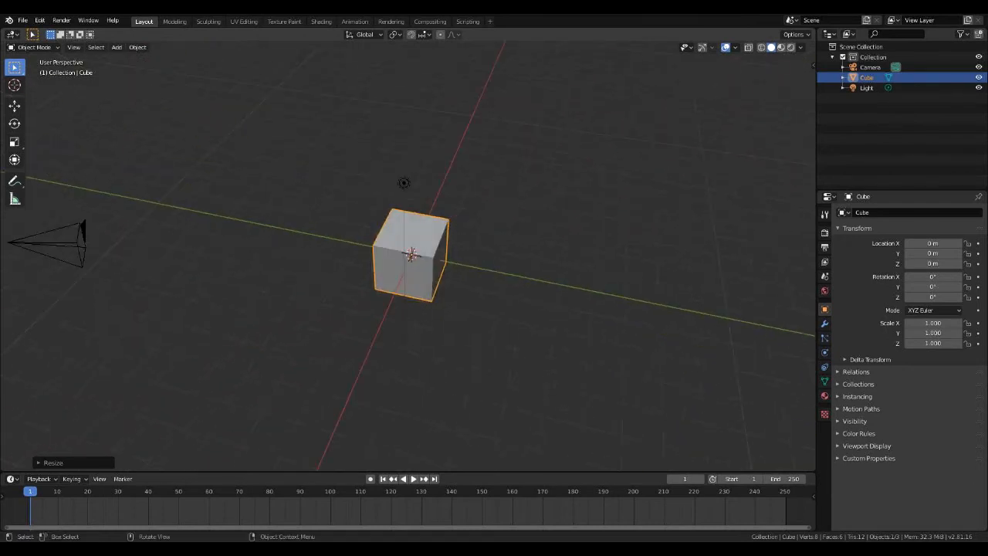
middle_click_drag(556, 258, 236, 251)
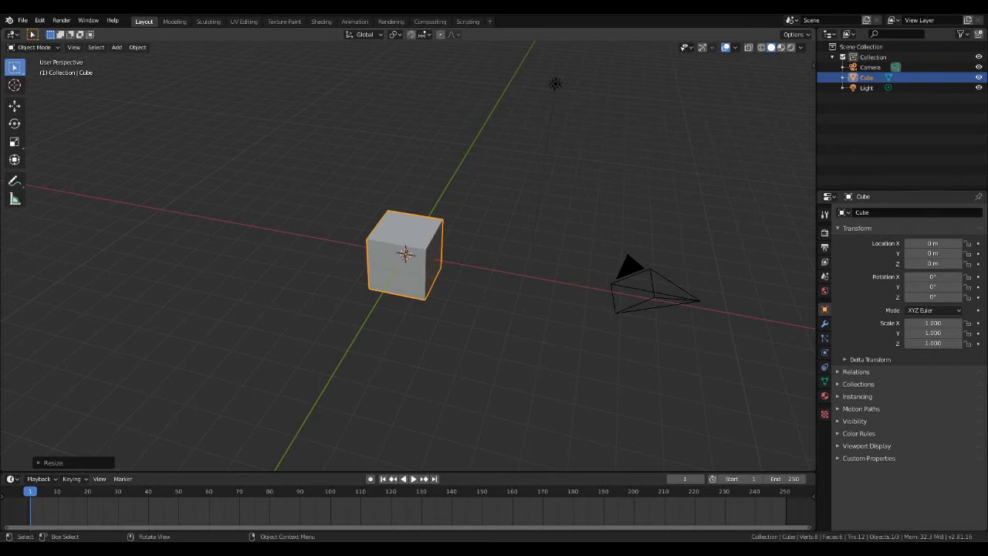
left_click(555, 83)
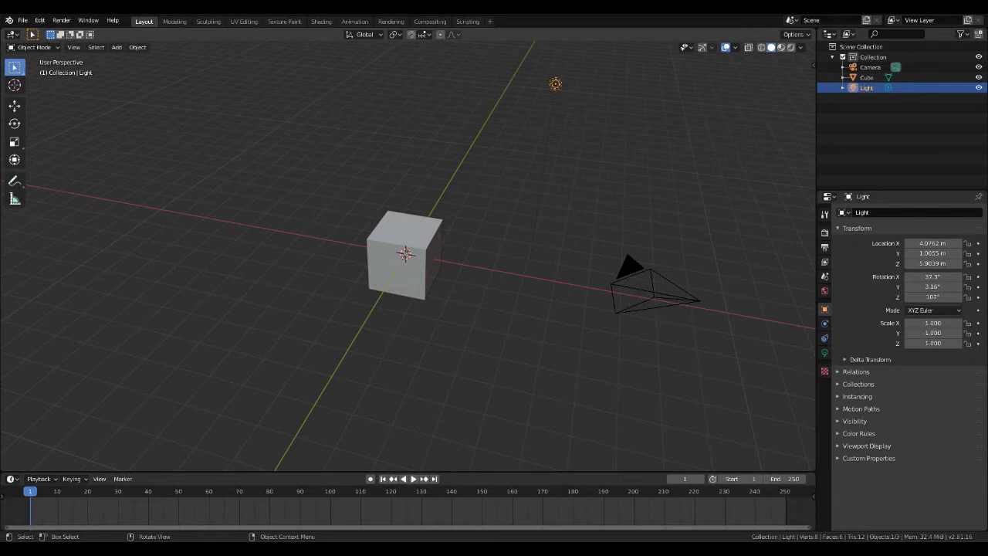
key("KP_Decimal")
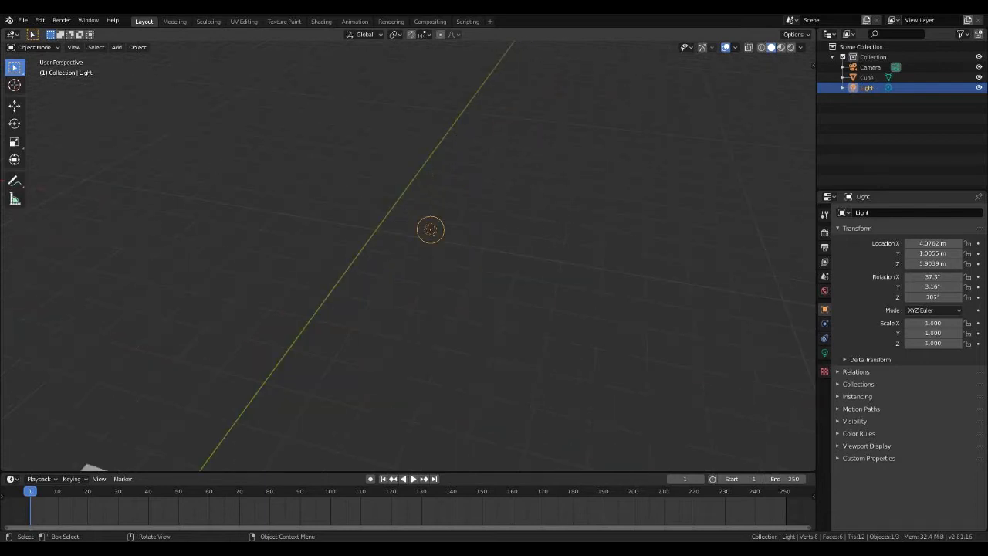
key("KP_Decimal")
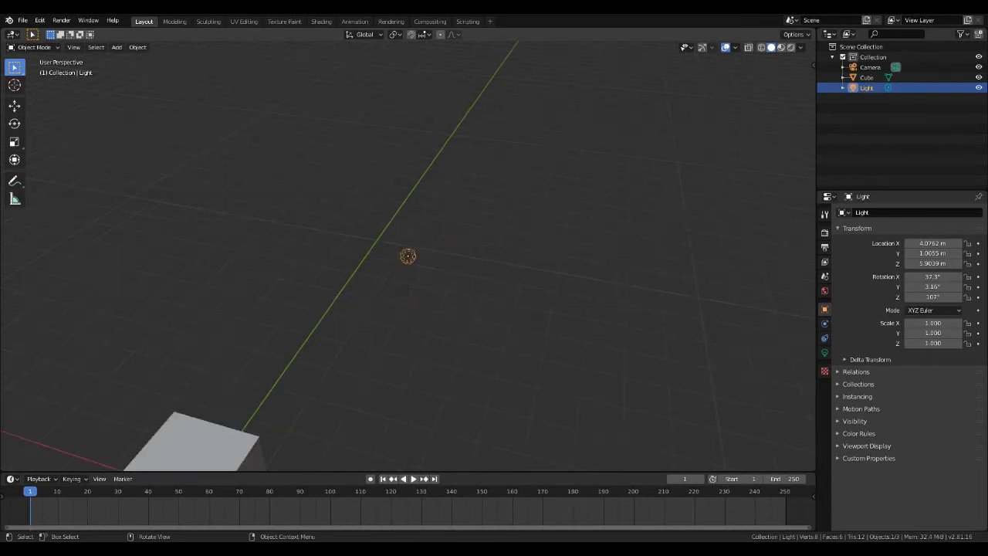
scroll(407, 256, "up", 1)
middle_click_drag(463, 231, 218, 256)
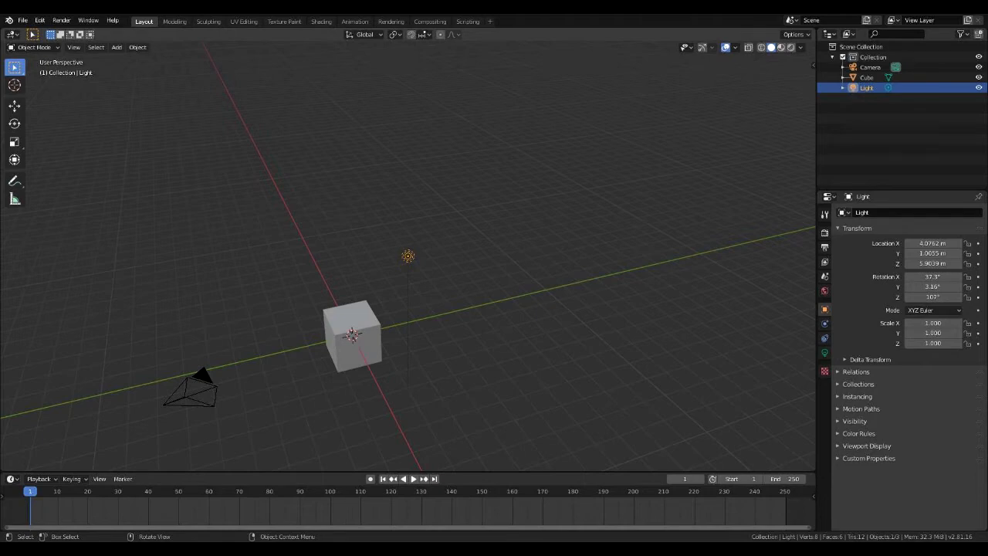
- Select the cube and frame the view on it to make it the orbit centre
left_click(353, 338)
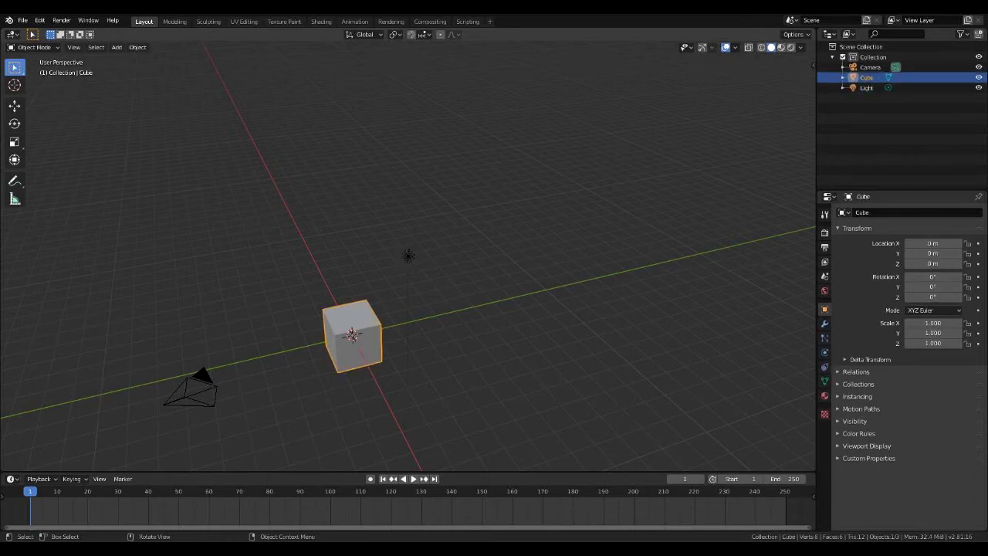
key("KP_Decimal")
scroll(408, 256, "down", 4)
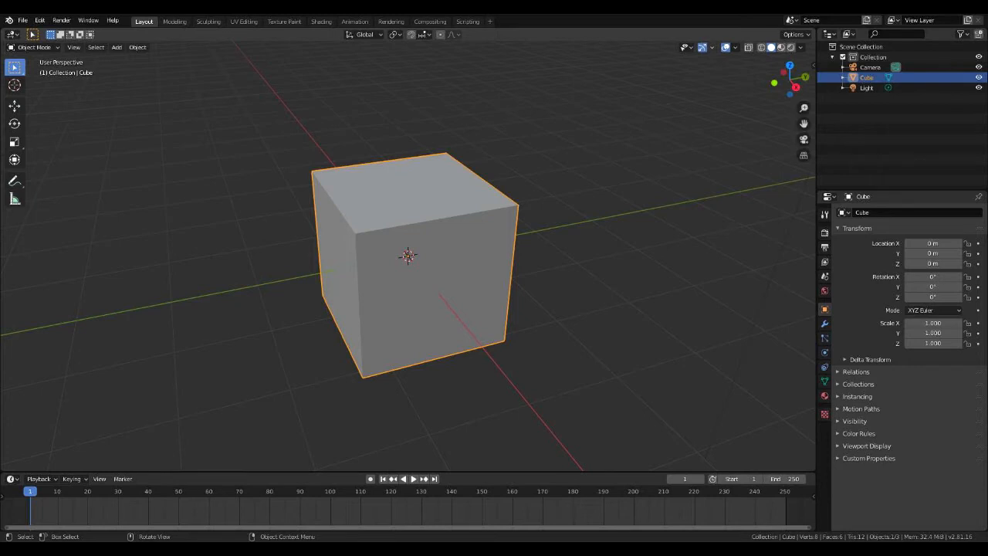
- Enable the move, rotate and scale gizmos, then shift the cube to about -0.077 m on Y and rotate it to about -15.2° around X
left_click(711, 47)
left_click_drag(666, 142, 666, 165)
mouse_move(407, 255)
left_mouse_down()
mouse_move(419, 221)
mouse_move(407, 257)
left_mouse_up()
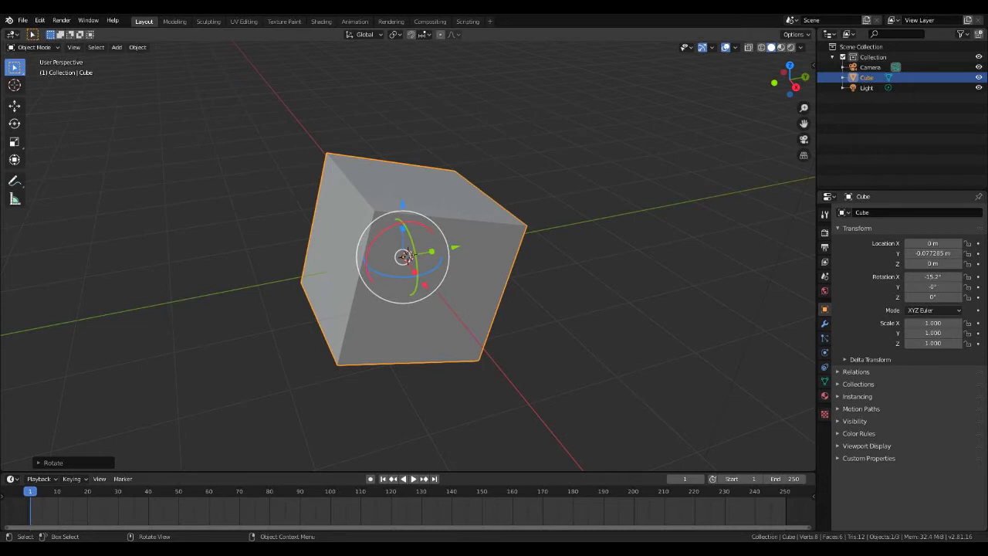
- Reset the cube's location to 0 m and its rotation to 0° on all three axes
left_click_drag(932, 243, 932, 296)
type("0")
key("Return")
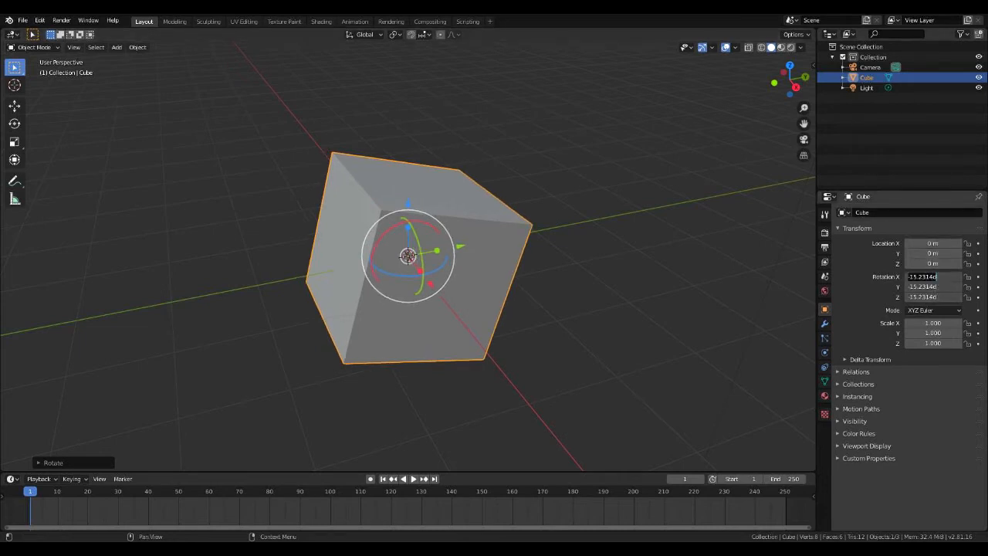
type("0")
key("Return")
scroll(546, 58, "down", 4)
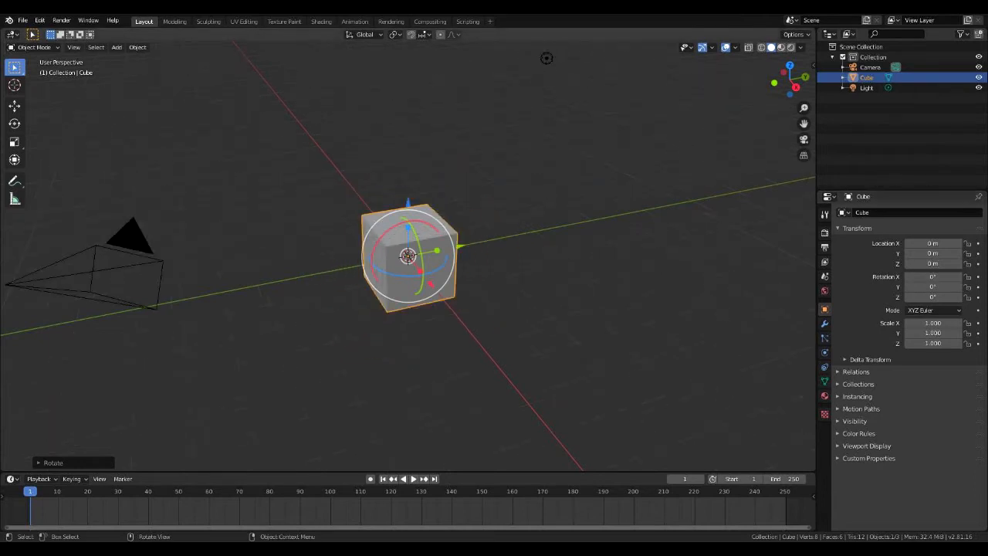
- Toggle the viewport gizmos on and off and leave them hidden
left_click(702, 47)
left_click(702, 47)
left_click(703, 47)
left_click(702, 47)
left_click(702, 47)
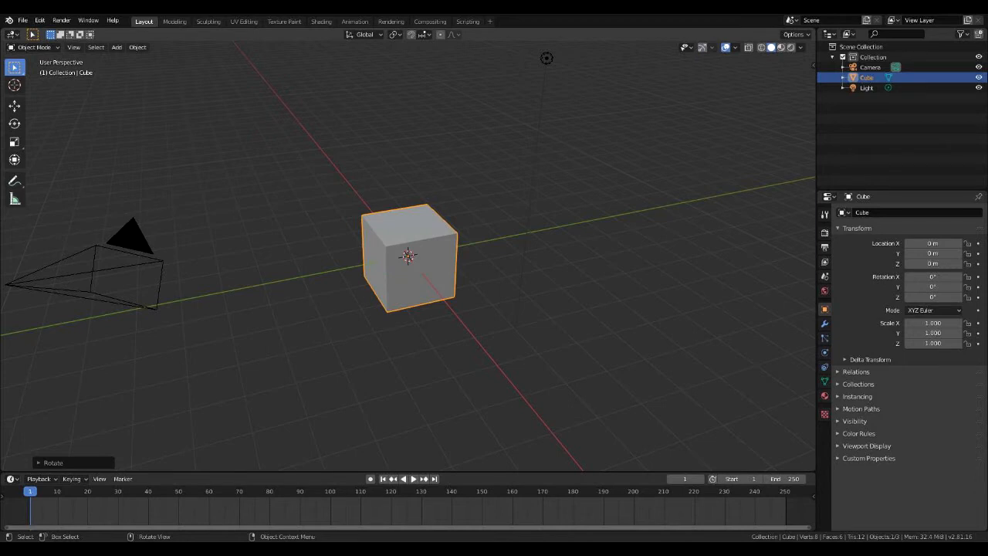
- Try scaling the cube uniformly in the viewport and keep its scale at 1
middle_click_drag(546, 58, 675, 116)
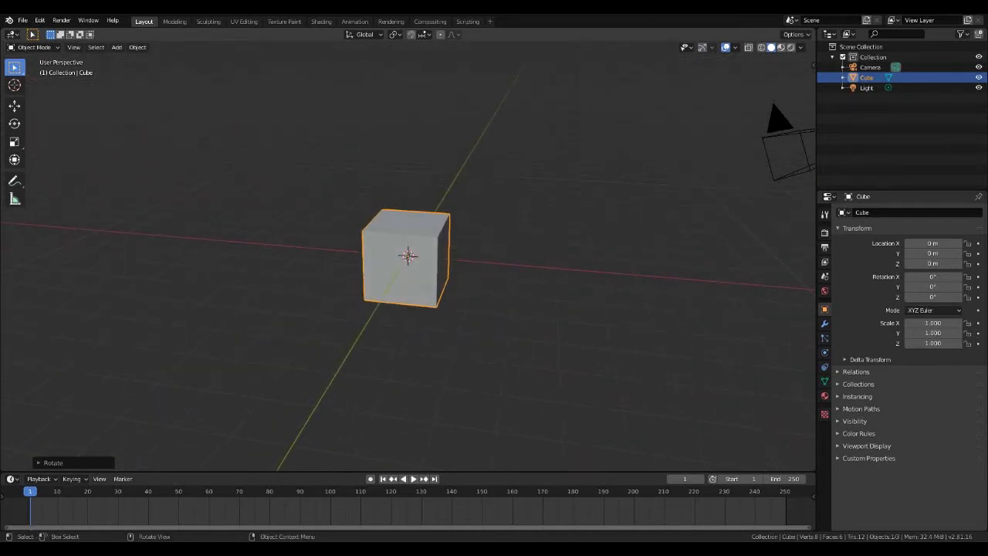
middle_click_drag(479, 262, 428, 278)
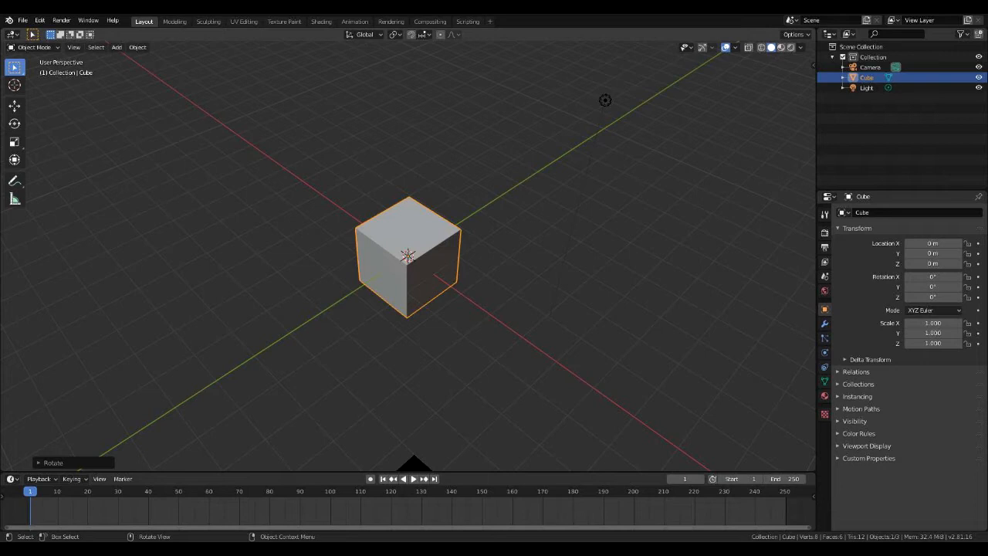
key("s")
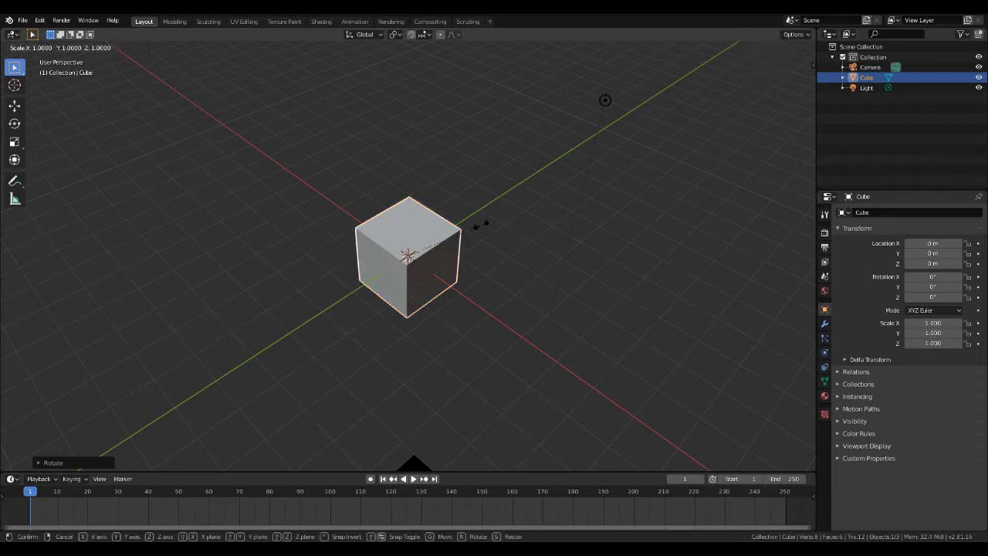
left_click(480, 225)
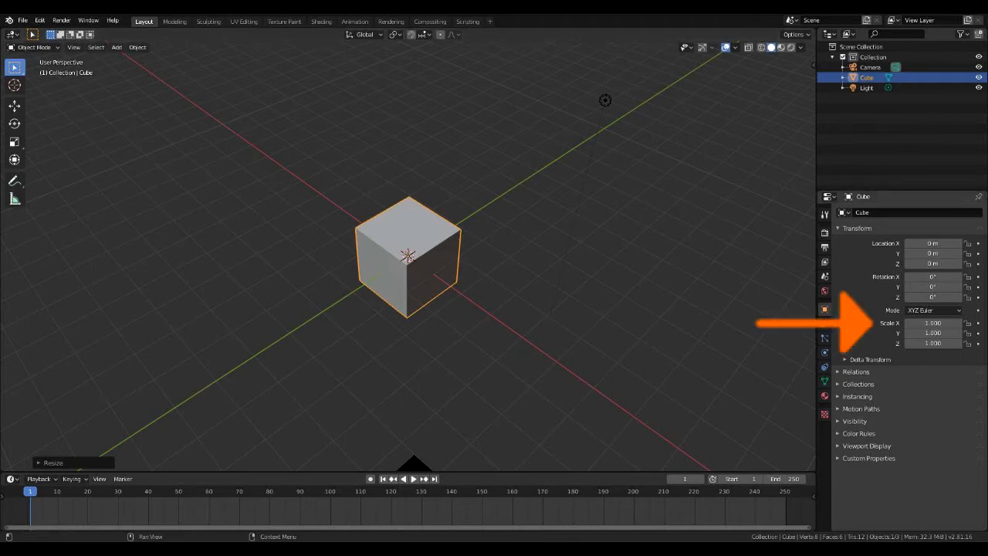
- Try scaling the cube uniformly and constrained to the X, Y and Z axes in turn, and cancel the scaling
key("s")
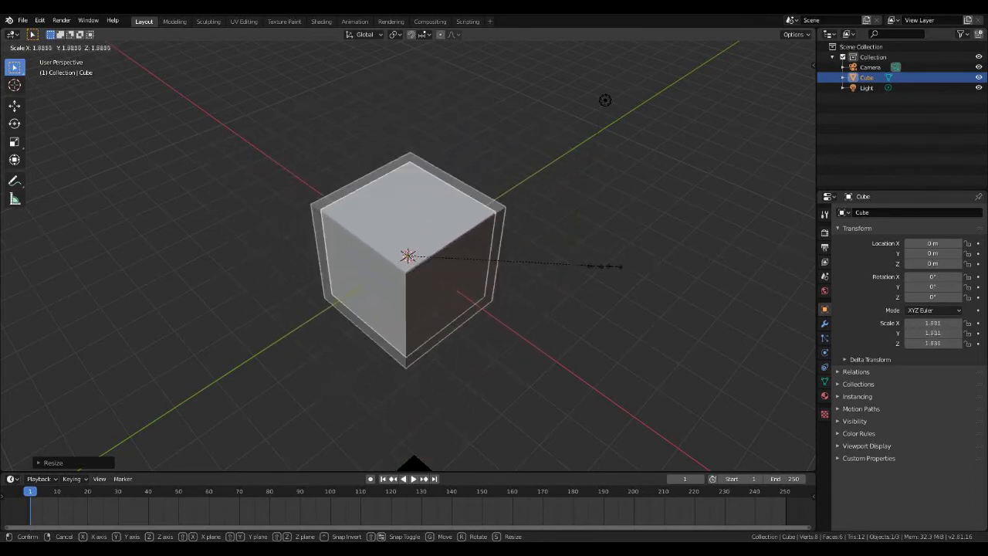
key("x")
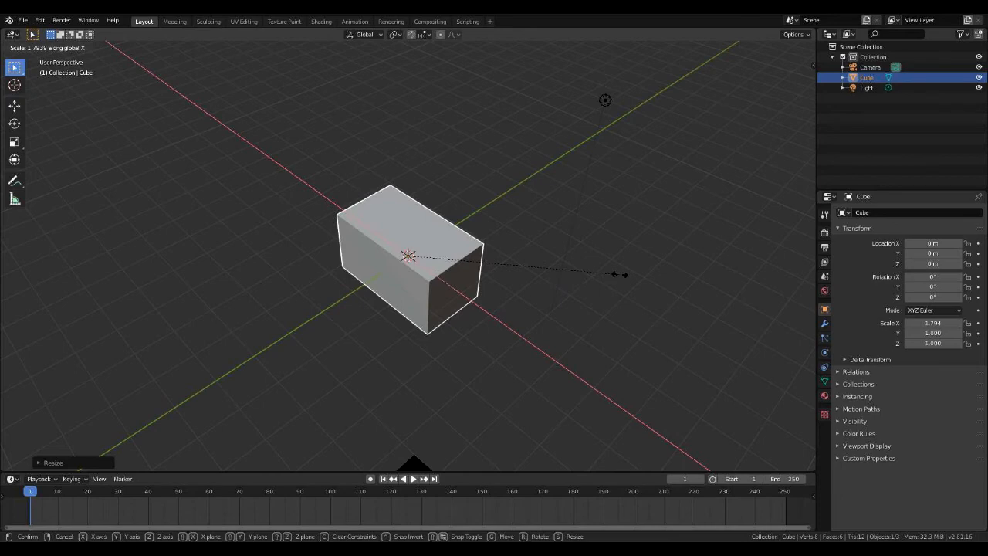
key("y")
key("z")
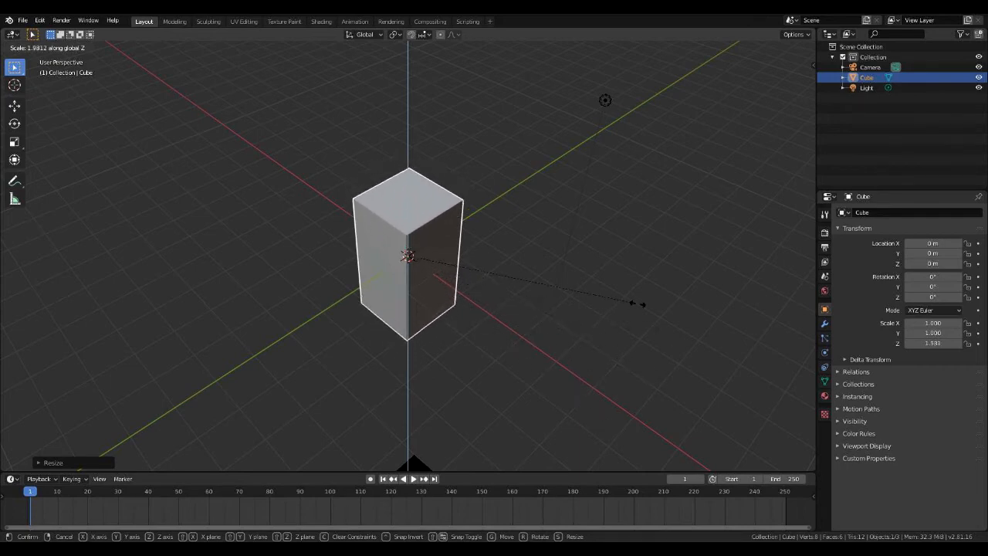
key("Escape")
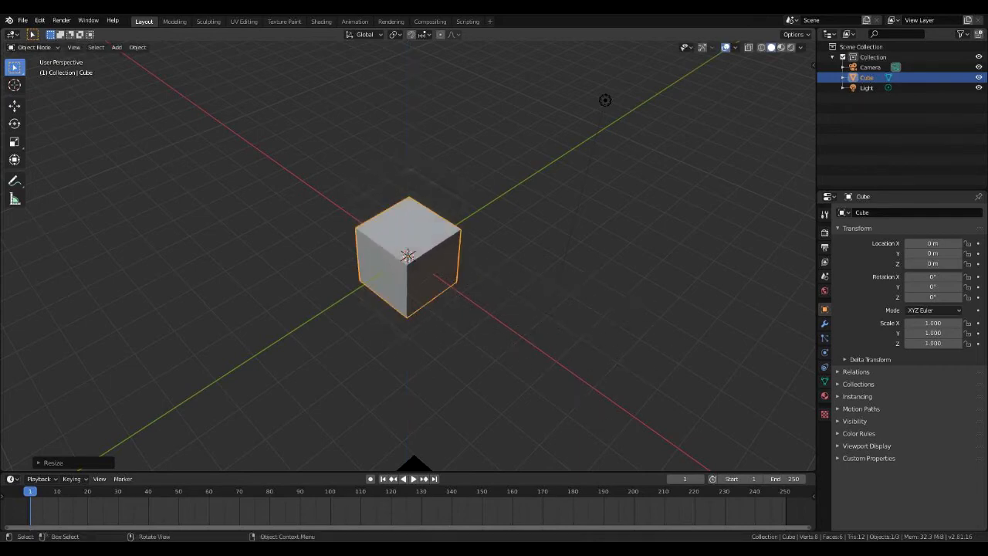
- Stretch the cube along X to a scale of about 3.32 and flatten it along Z to about 0.49
key("s")
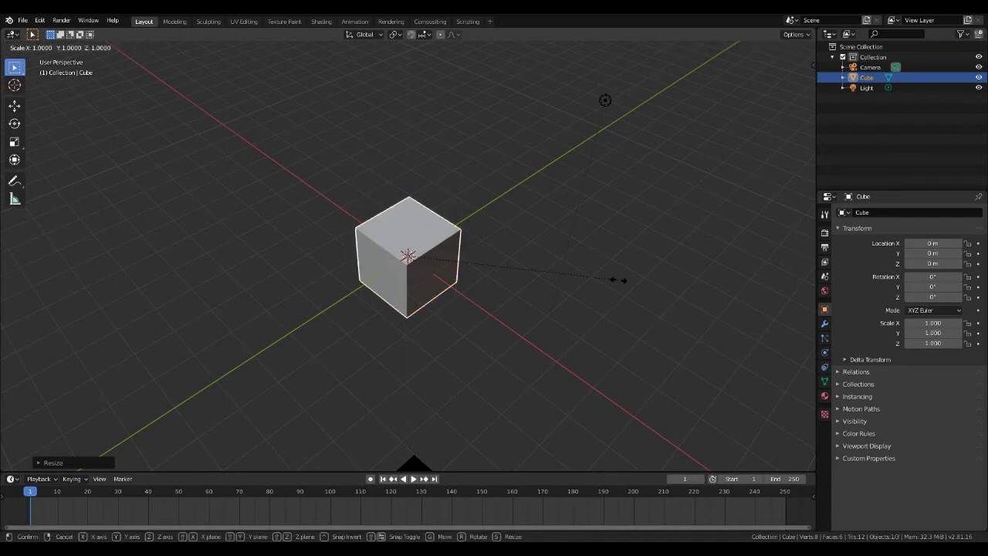
key("x")
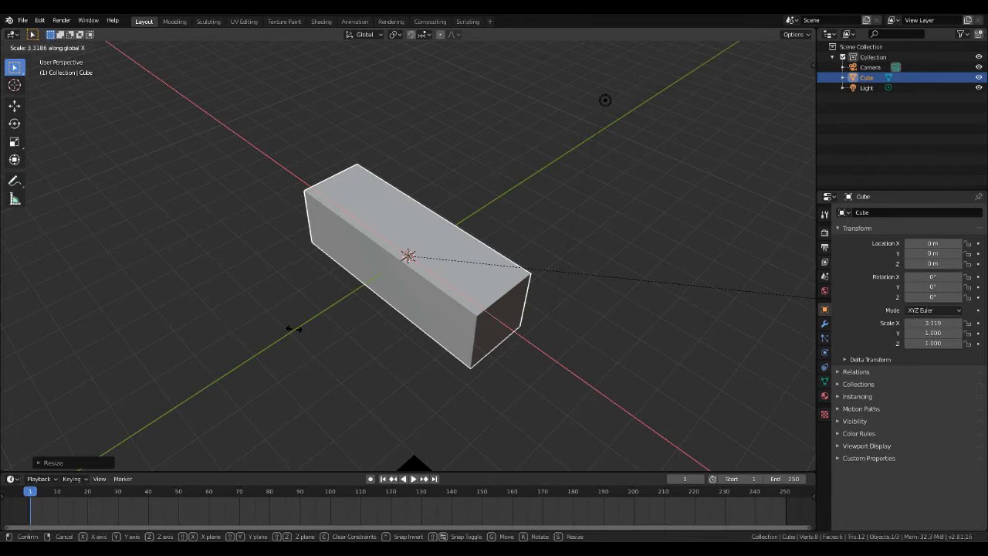
left_click(294, 328)
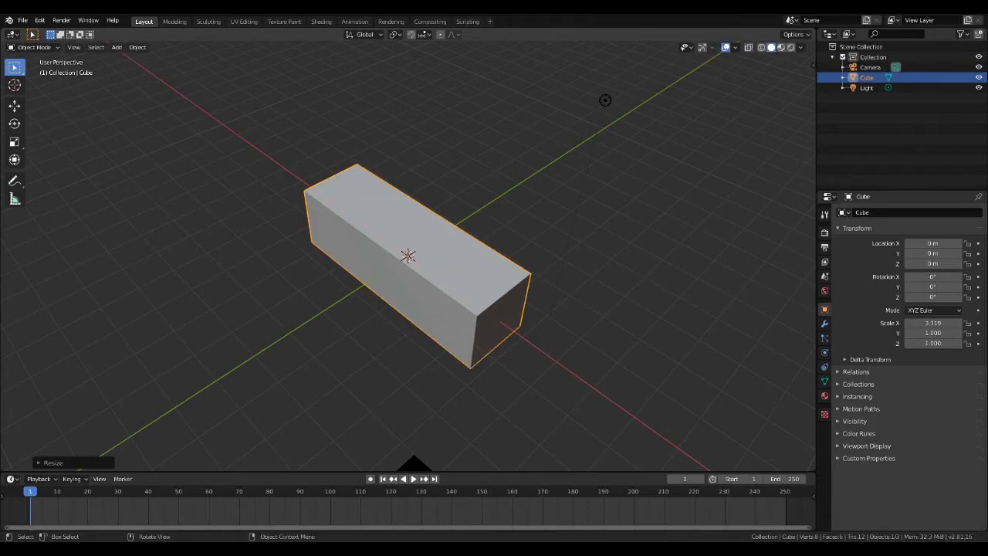
key("s")
key("z")
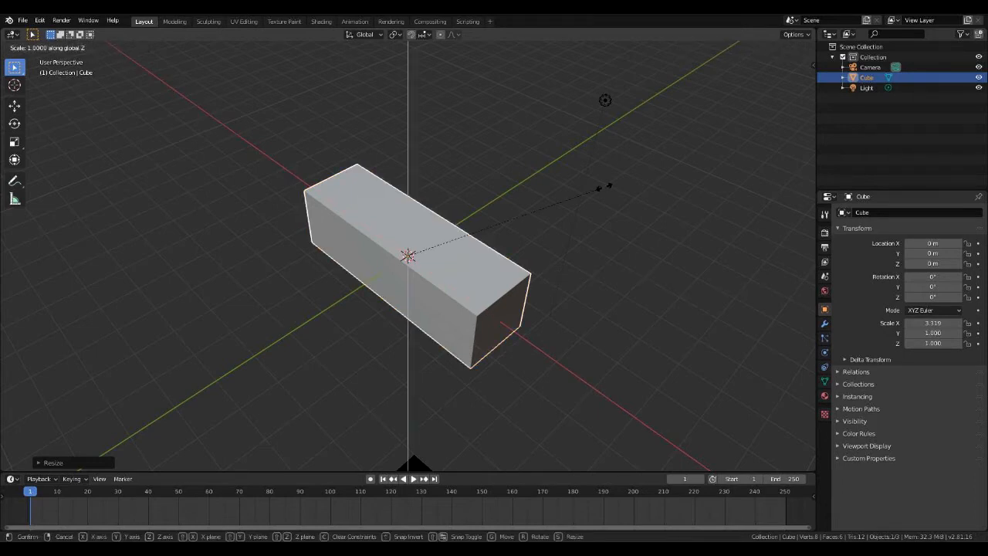
left_click(490, 195)
- Thin the stretched cube along Y to a scale of about 0.11
middle_click_drag(489, 194, 557, 202)
middle_click_drag(600, 51, 639, 173)
key("s")
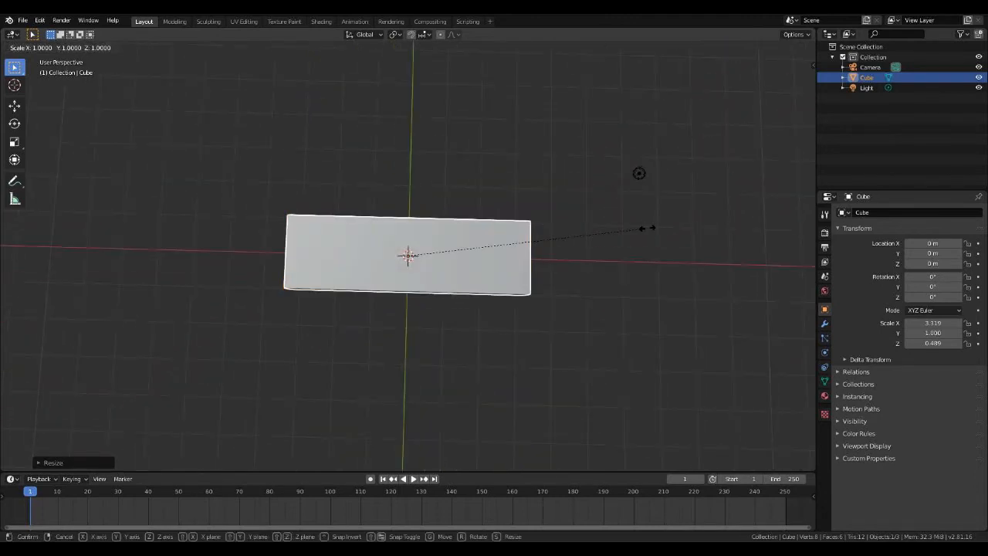
key("y")
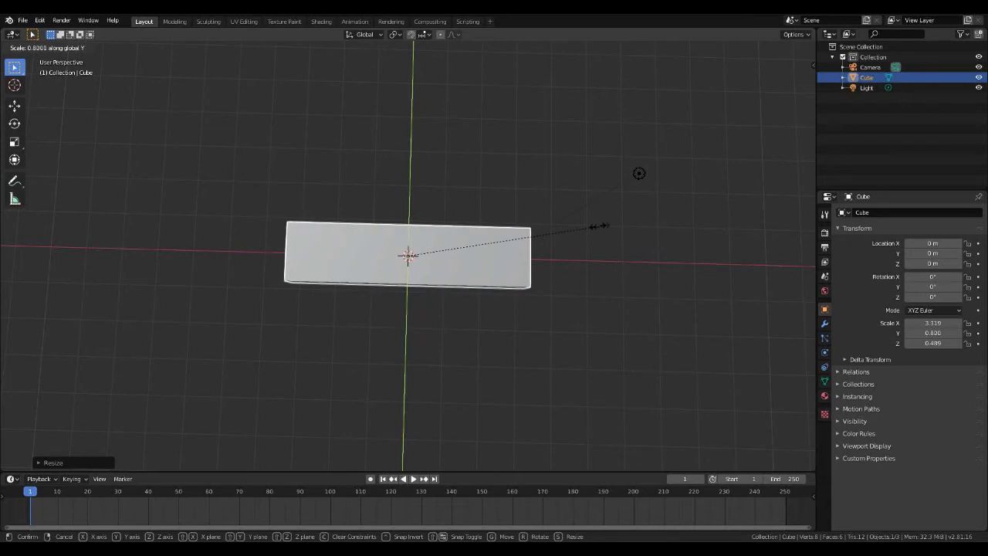
left_click(432, 243)
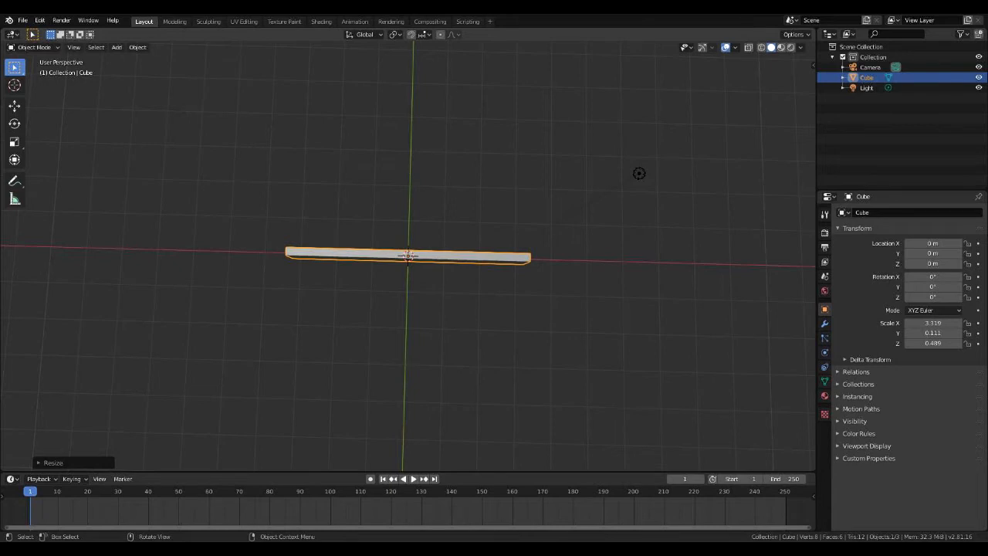
- Reset the cube's scale to 1 on all three axes
middle_click_drag(639, 173, 595, 43)
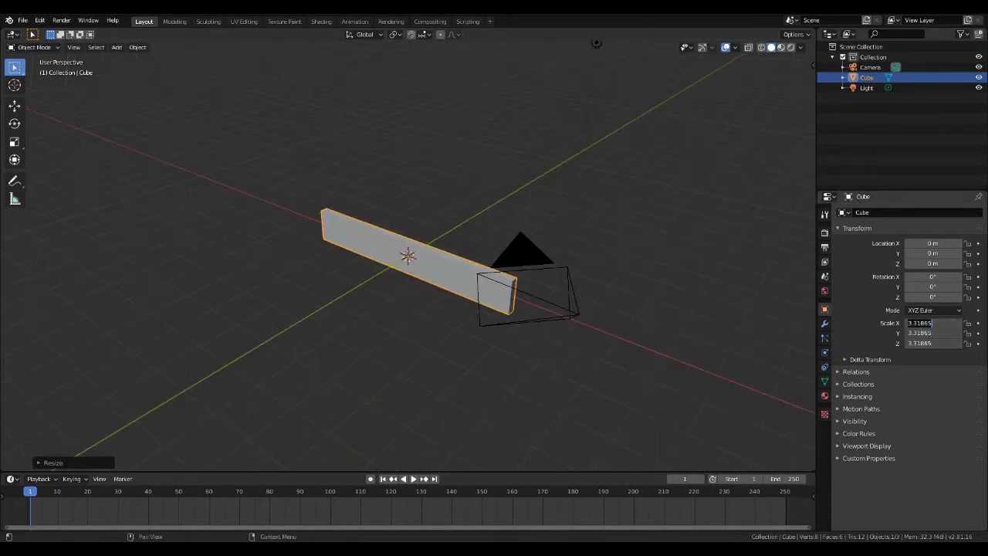
type("0")
key("Return")
left_click_drag(932, 323, 929, 342)
left_click(932, 323)
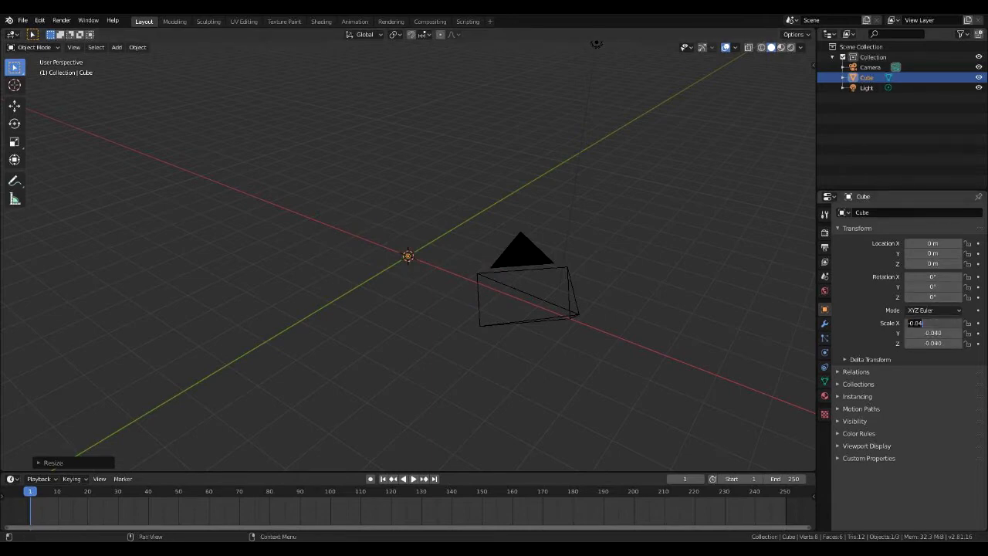
type("1")
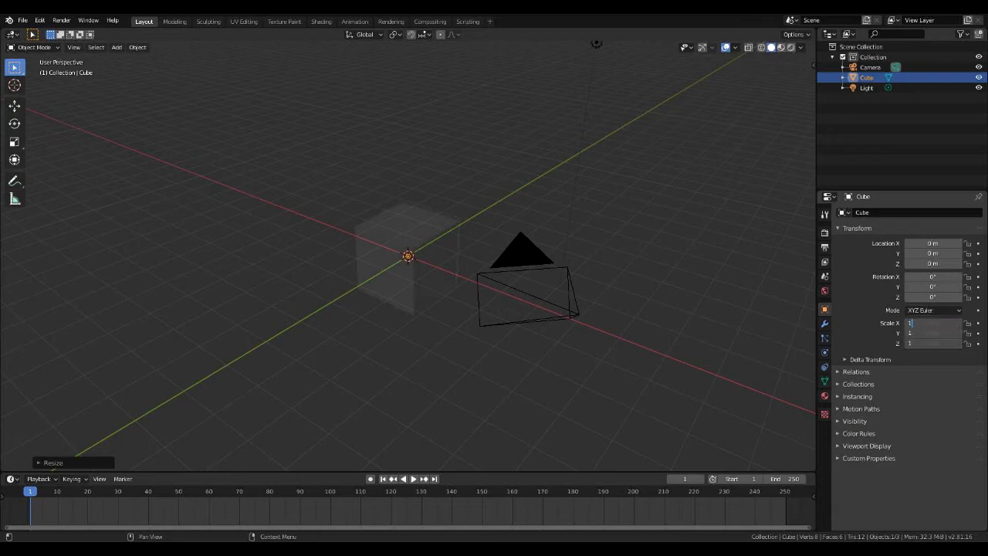
key("Return")
- Switch the viewport shading to Wireframe and view the cube's edges from another angle
middle_click_drag(509, 247, 465, 290)
middle_click_drag(572, 210, 585, 102)
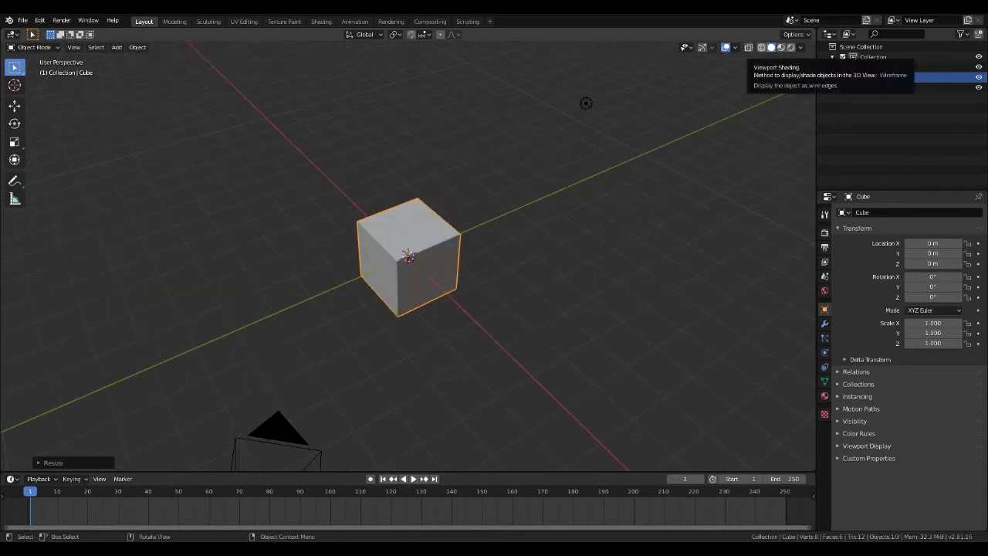
left_click(761, 47)
middle_click_drag(478, 270, 525, 256)
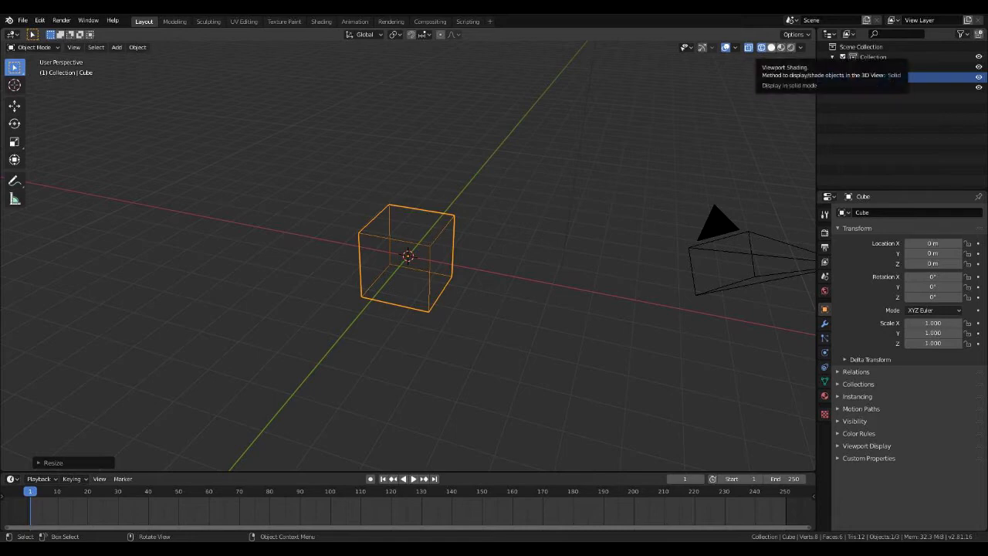
- Switch the viewport shading to Solid and view the cube from other angles
left_click(771, 47)
middle_click_drag(463, 270, 587, 109)
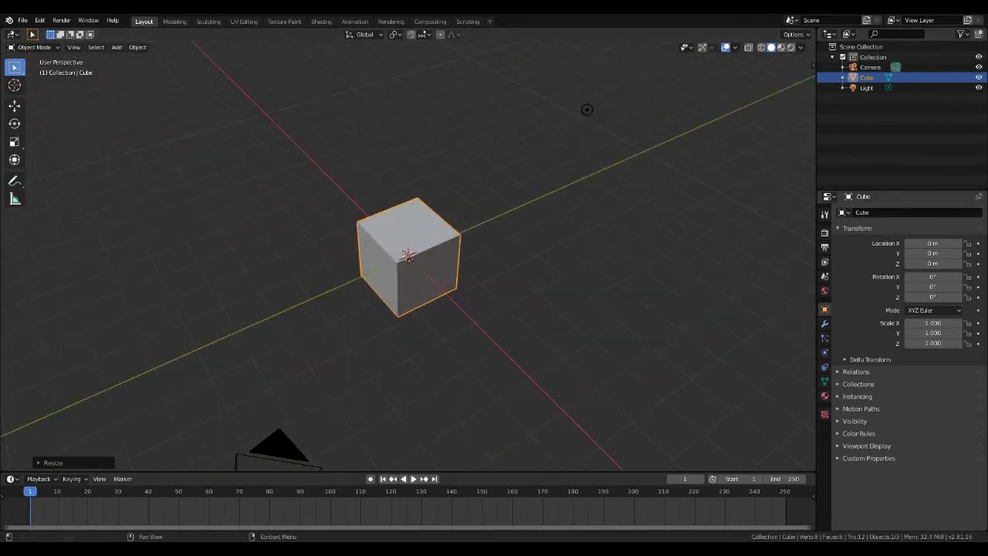
middle_click_drag(586, 109, 616, 105)
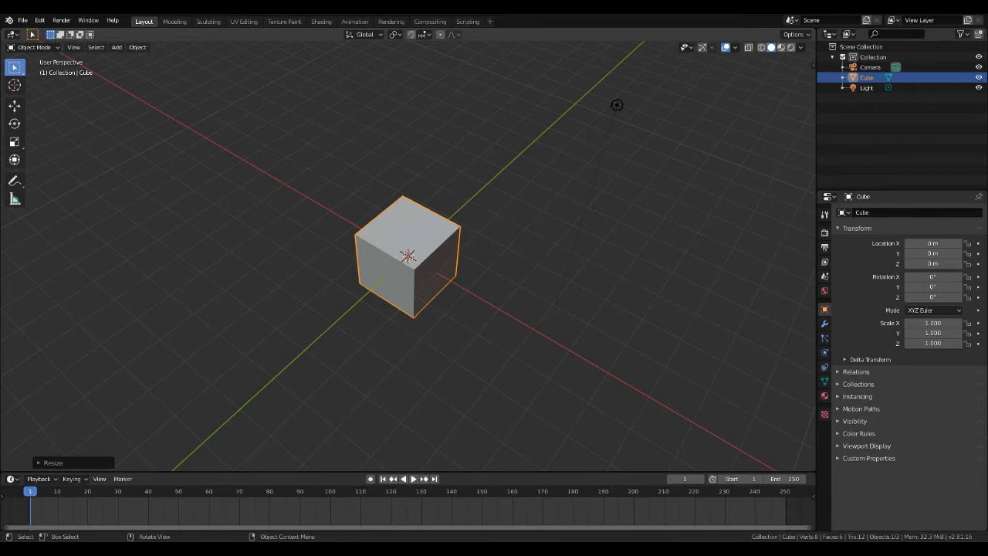
- Switch the viewport shading to Material Preview and inspect the cube from several sides
left_click(781, 48)
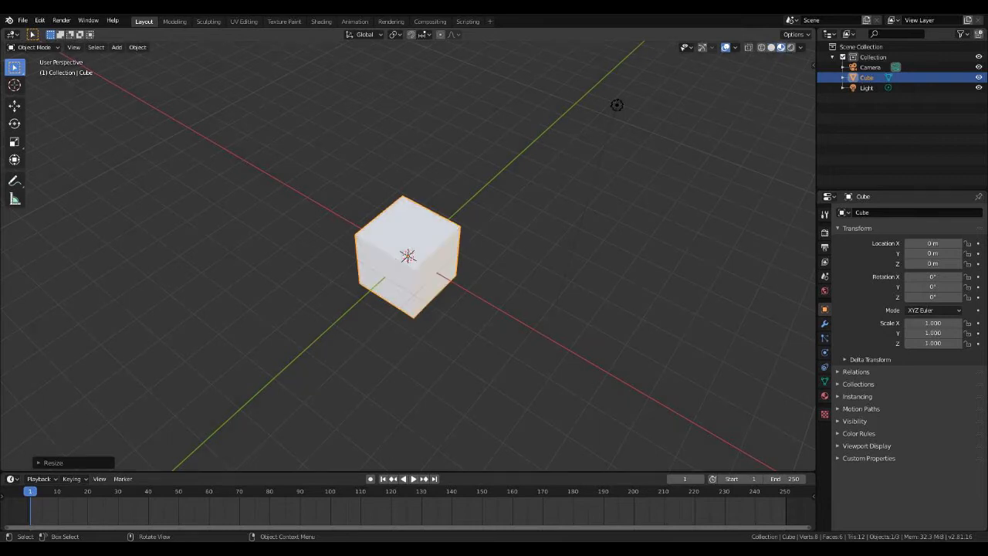
middle_click_drag(432, 270, 506, 247)
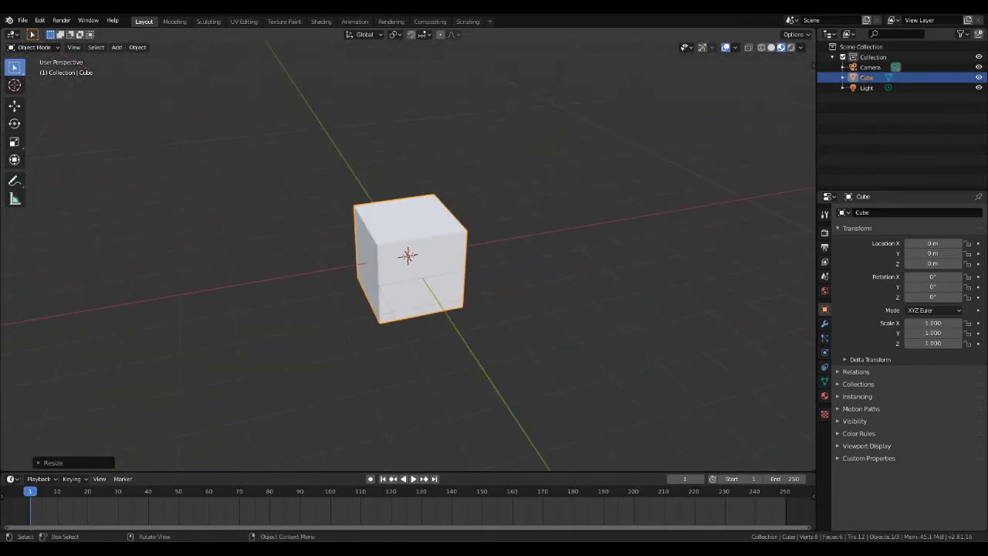
middle_click_drag(506, 247, 540, 255)
- Switch the viewport shading to Rendered and look at the cube through the camera before returning to the perspective view
left_click(790, 47)
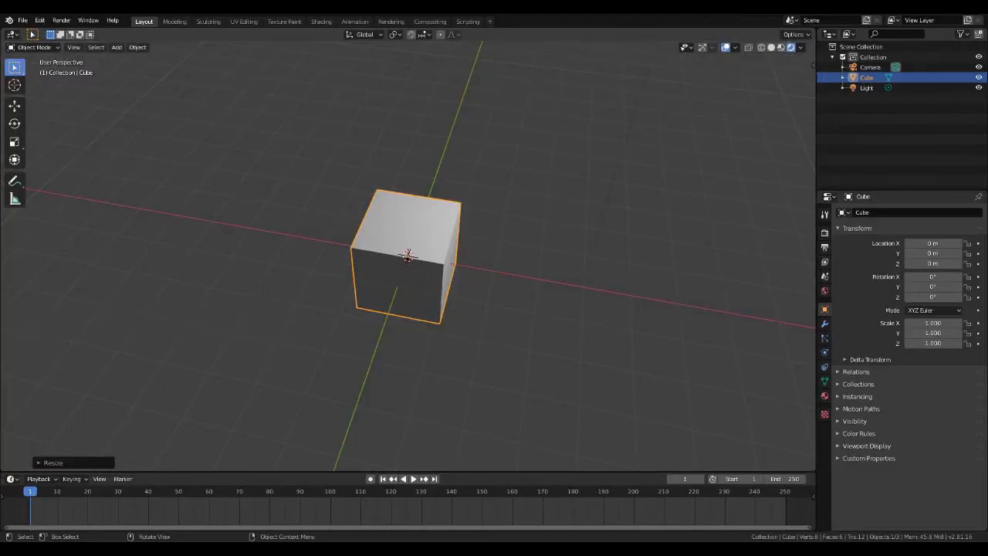
middle_click_drag(463, 263, 432, 239)
scroll(440, 254, "down", 2)
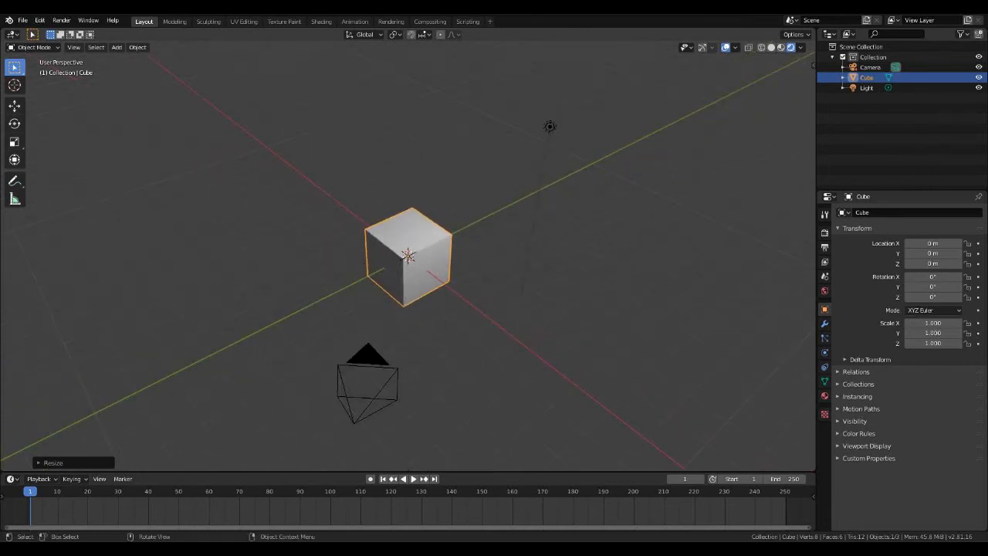
key("KP_0")
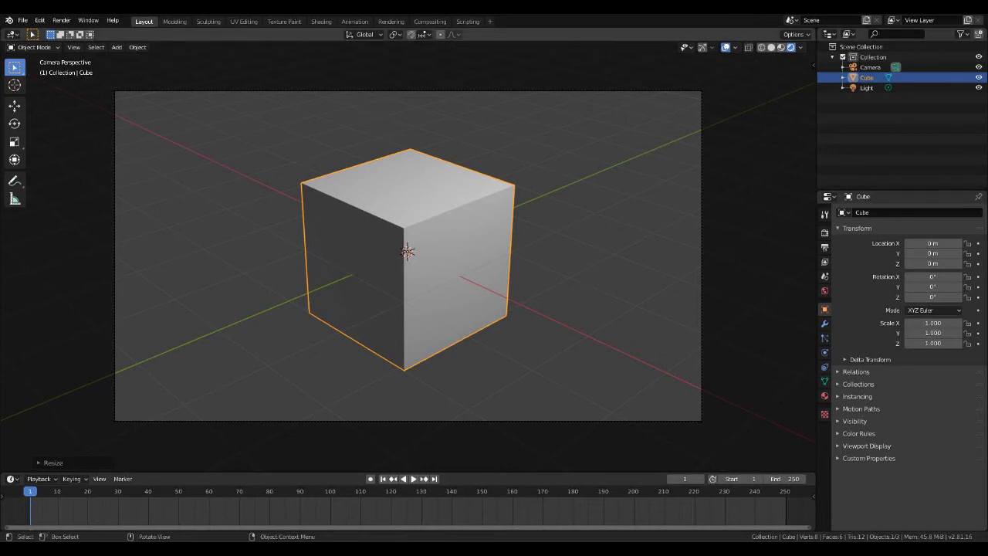
key("ctrl+z")
key("KP_0")
- Select the light and move it along Y to about -3.66 m, viewing the lighting change on the cube
left_click(573, 60)
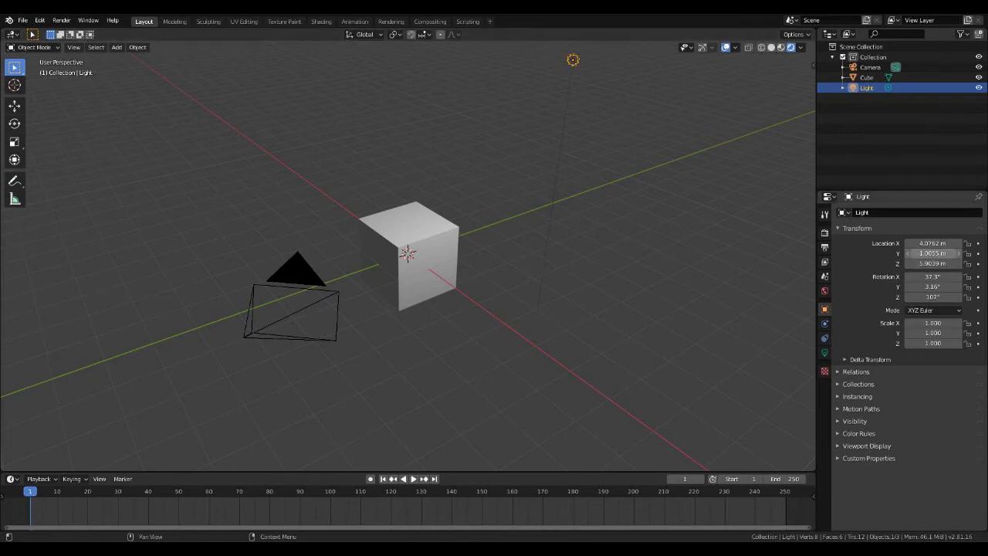
mouse_move(932, 253)
left_mouse_down()
mouse_move(825, 253)
mouse_move(939, 253)
mouse_move(828, 253)
mouse_move(912, 253)
mouse_move(841, 253)
mouse_move(862, 253)
left_mouse_up()
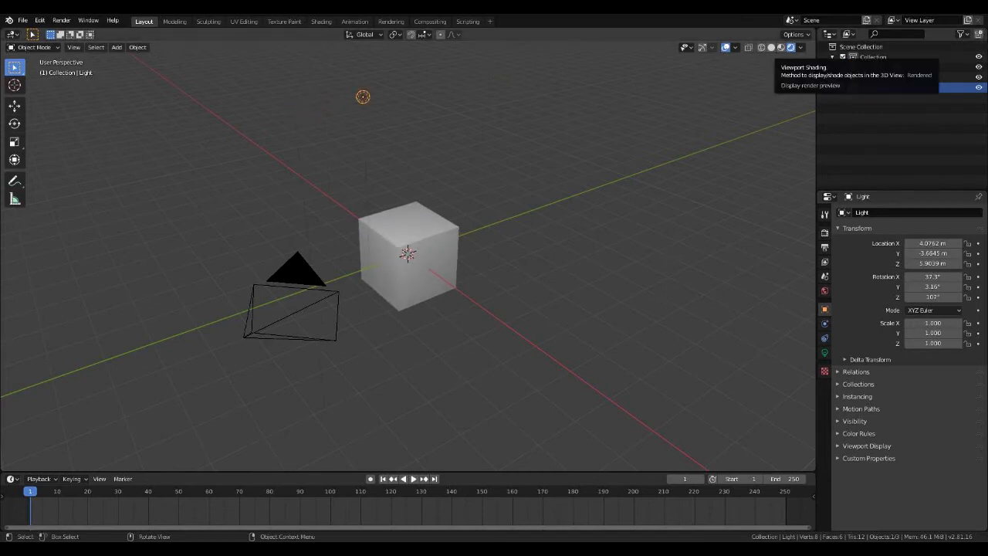
middle_click_drag(532, 224, 589, 243)
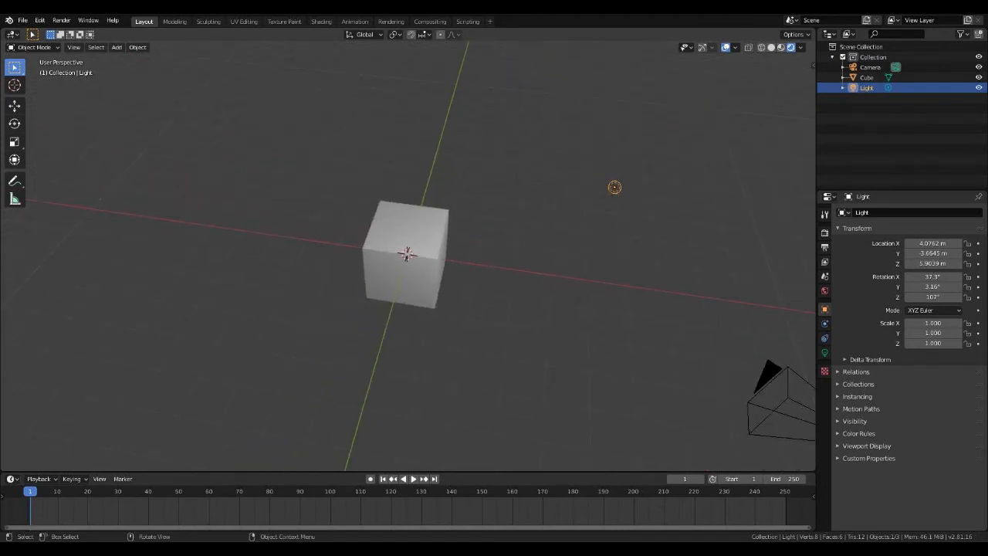
middle_click_drag(589, 242, 463, 245)
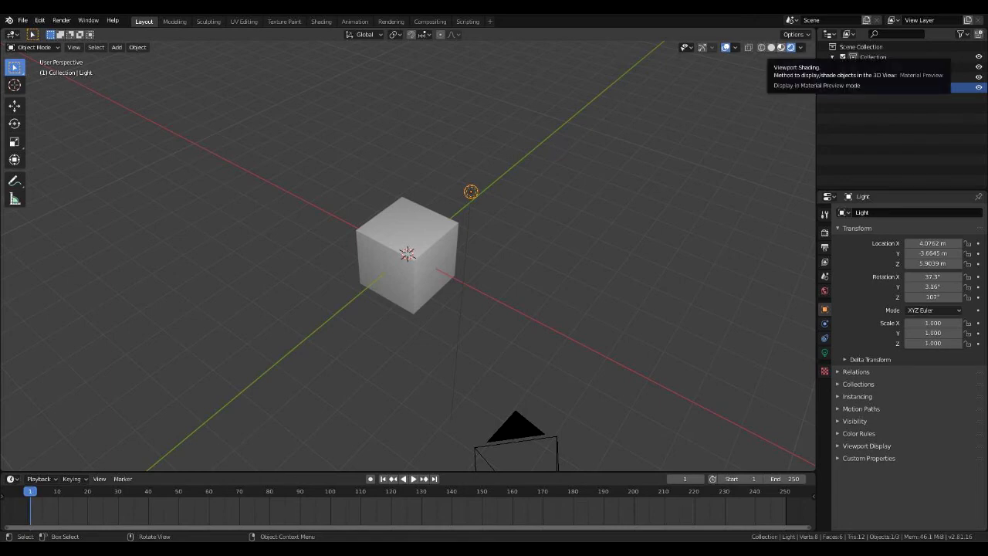
- Move the light along Y to about -4.74 m in Material Preview, and shift it further in Rendered shading to compare the effect
left_click(780, 47)
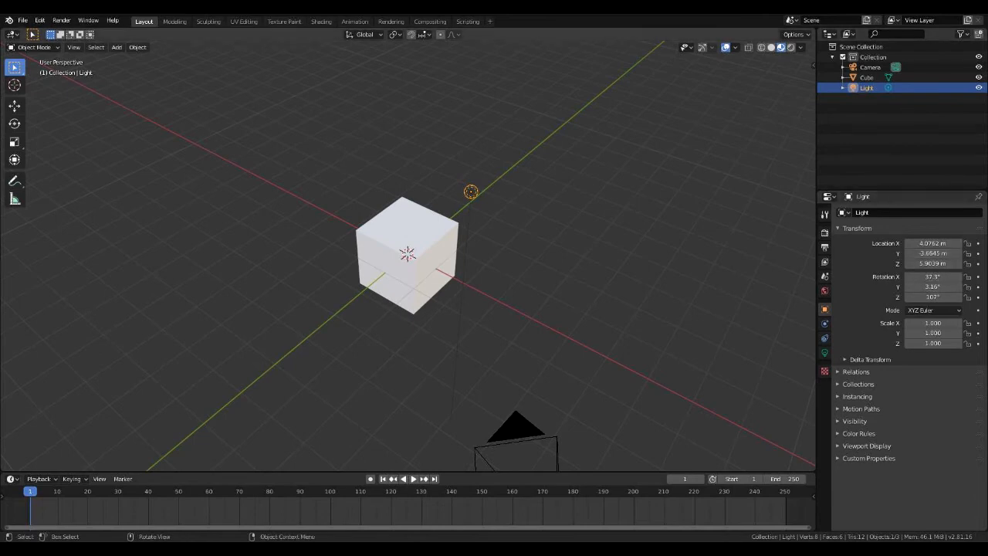
mouse_move(932, 253)
left_mouse_down()
mouse_move(872, 253)
mouse_move(922, 253)
left_mouse_up()
left_click(790, 48)
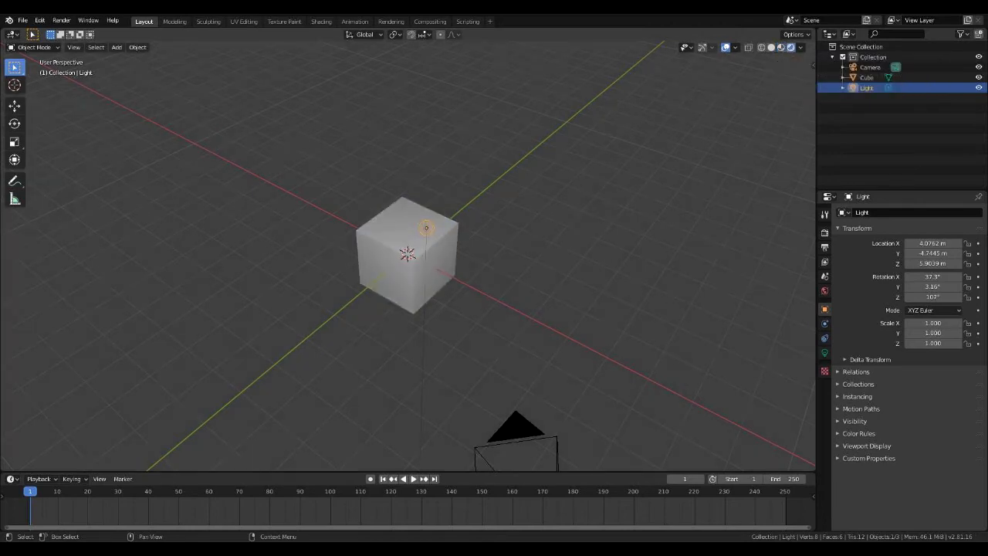
mouse_move(934, 253)
left_mouse_down()
mouse_move(922, 253)
mouse_move(949, 253)
mouse_move(924, 253)
left_mouse_up()
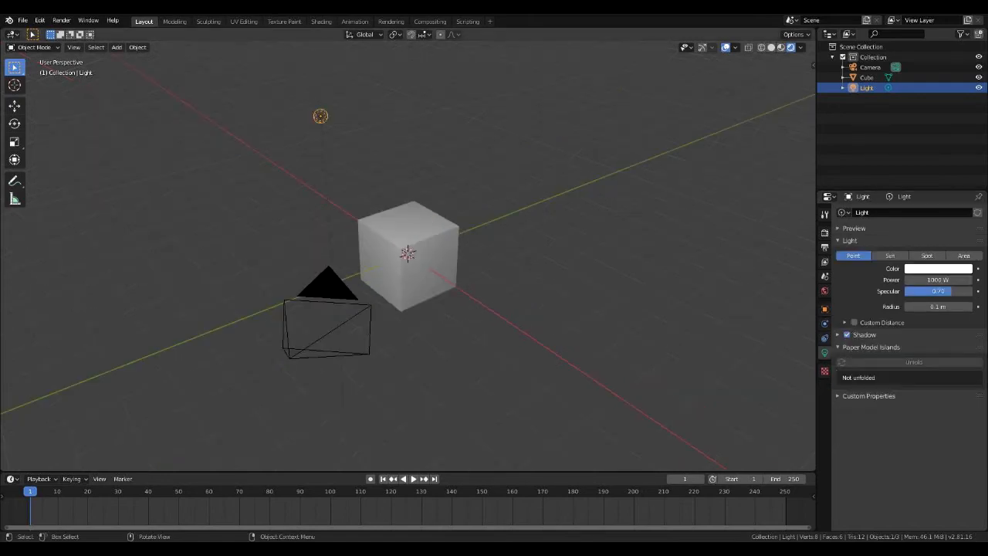
- Set the viewport shading back to Solid and select the cube and the light in turn
left_click(770, 47)
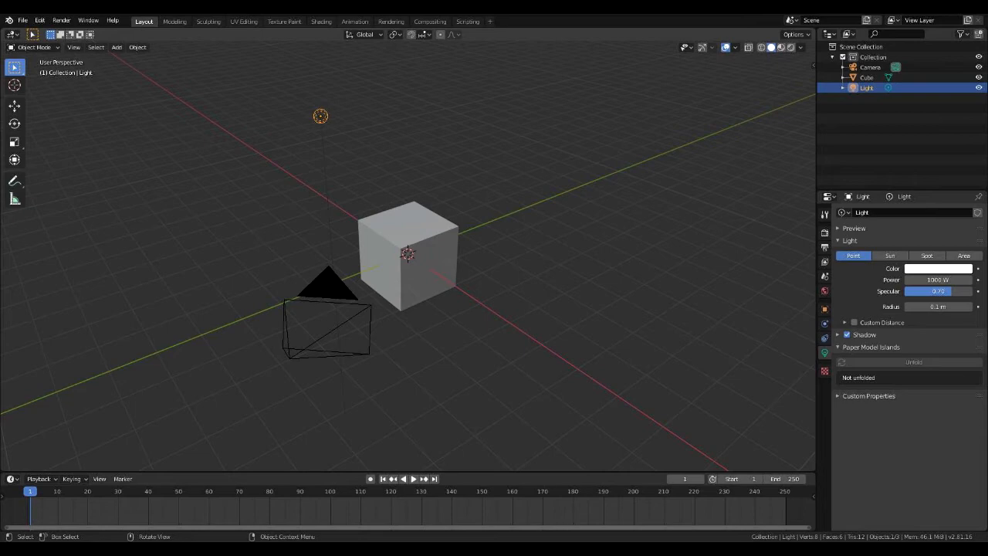
mouse_move(408, 262)
middle_mouse_down()
mouse_move(409, 240)
mouse_move(408, 270)
middle_mouse_up()
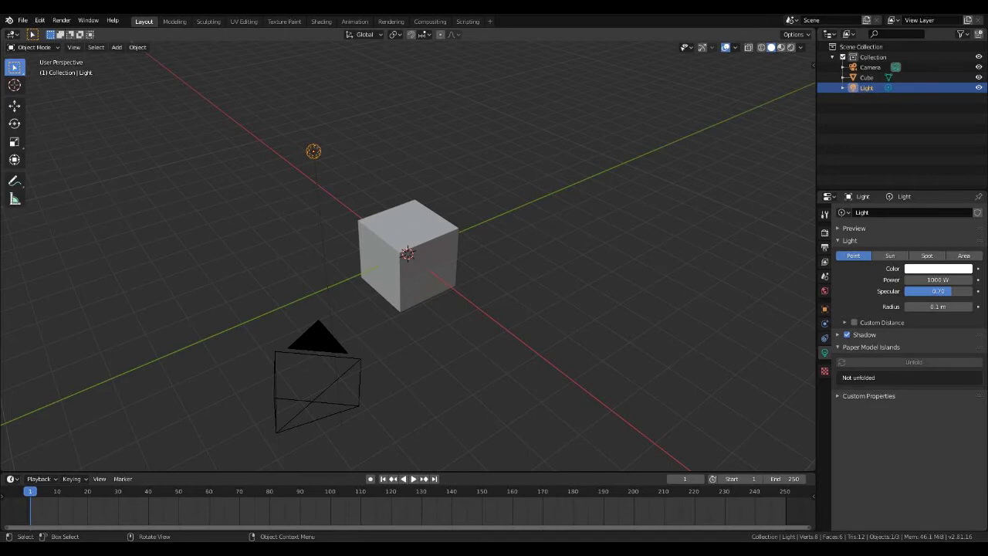
left_click(408, 259)
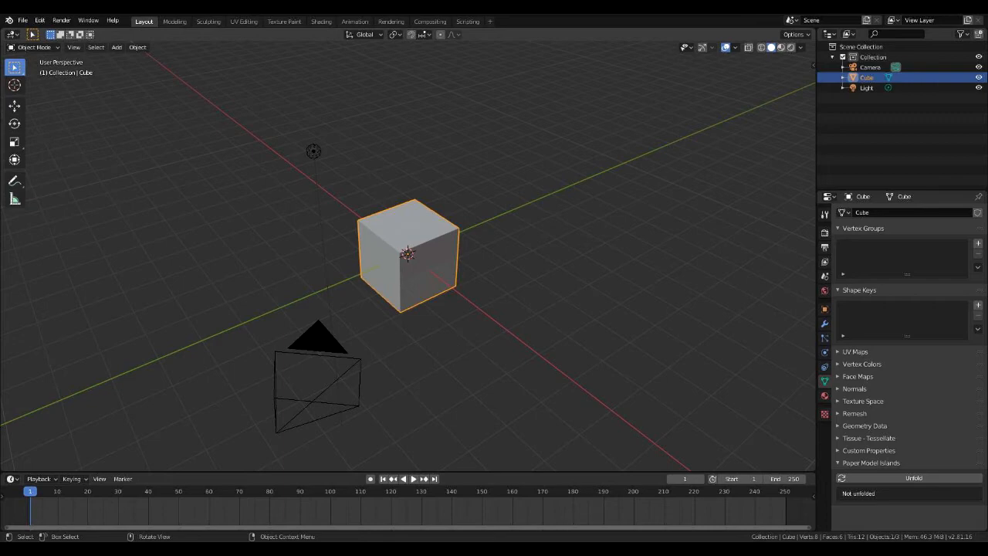
left_click(313, 151)
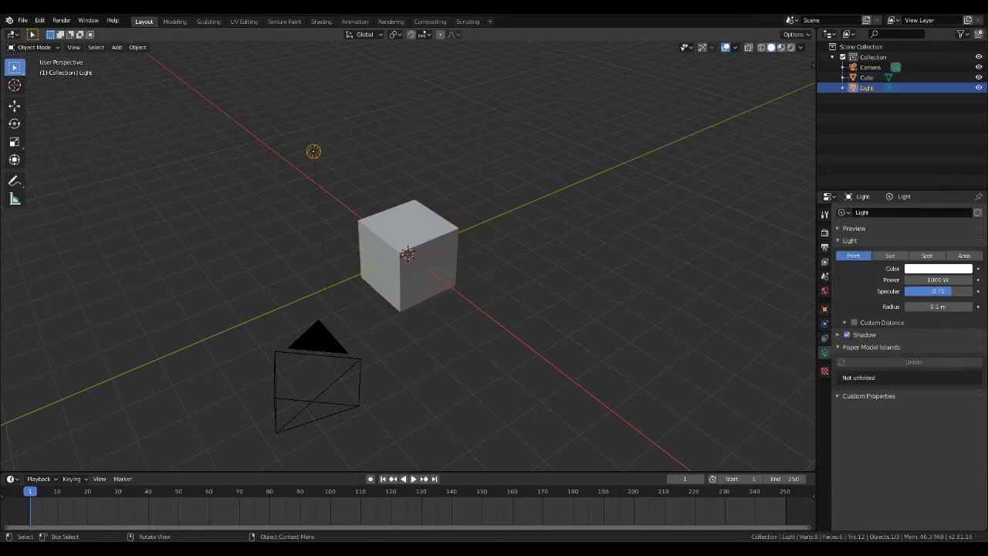
- Delete the cube, the light and the camera to empty the scene
left_click(409, 255)
key("x")
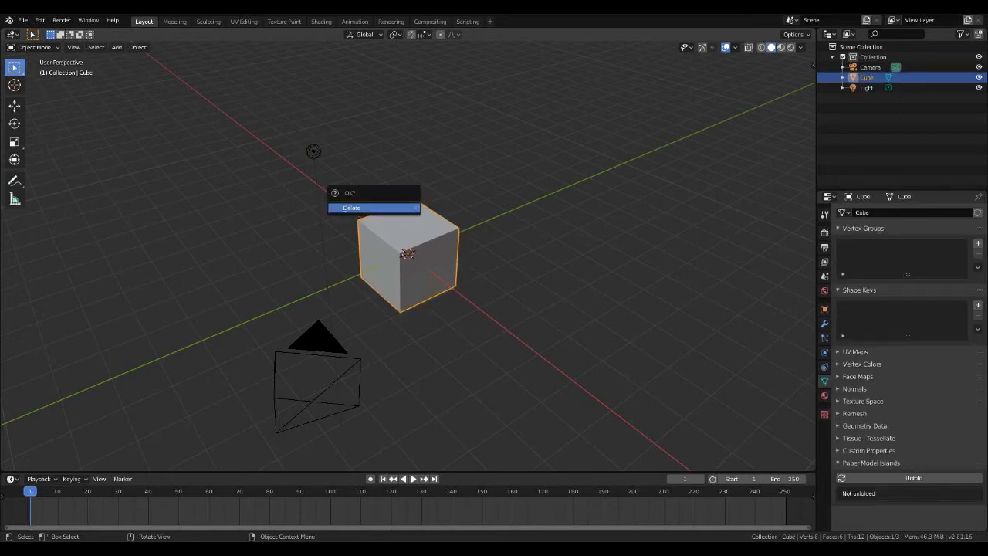
key("Return")
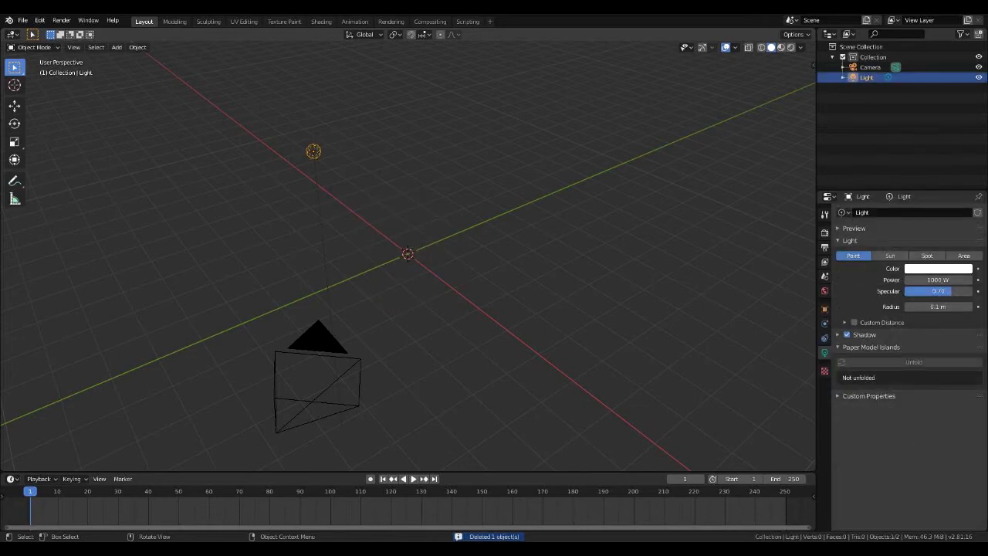
key("Delete")
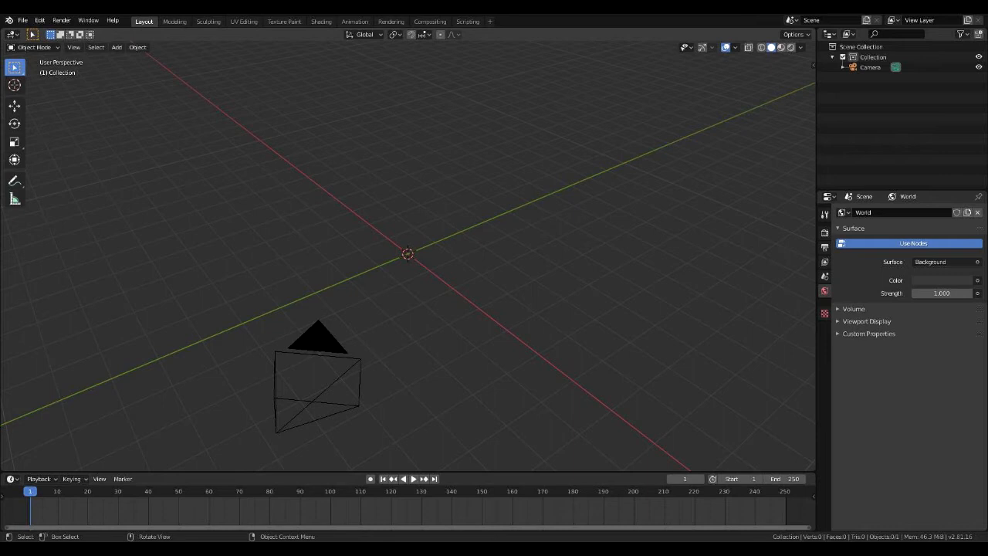
left_click(317, 356)
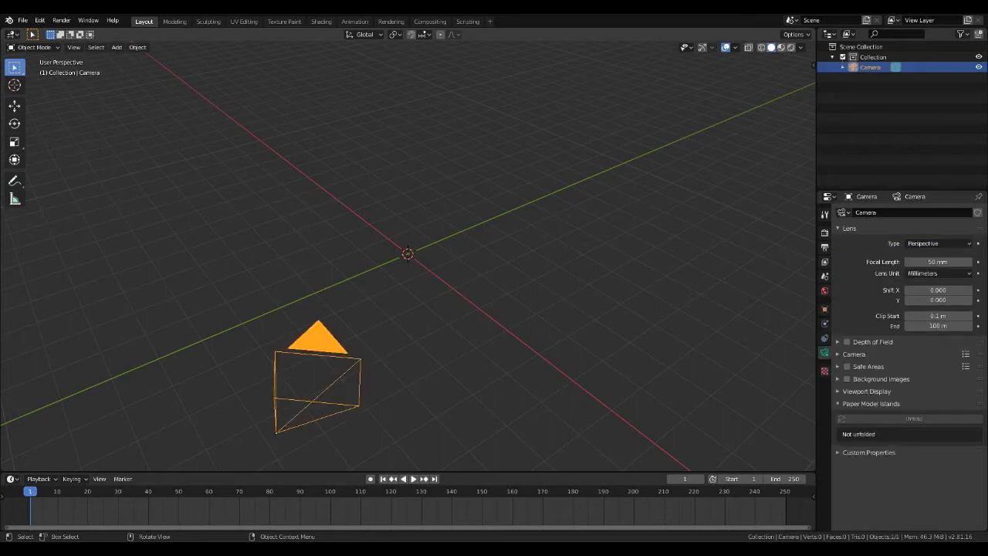
key("Delete")
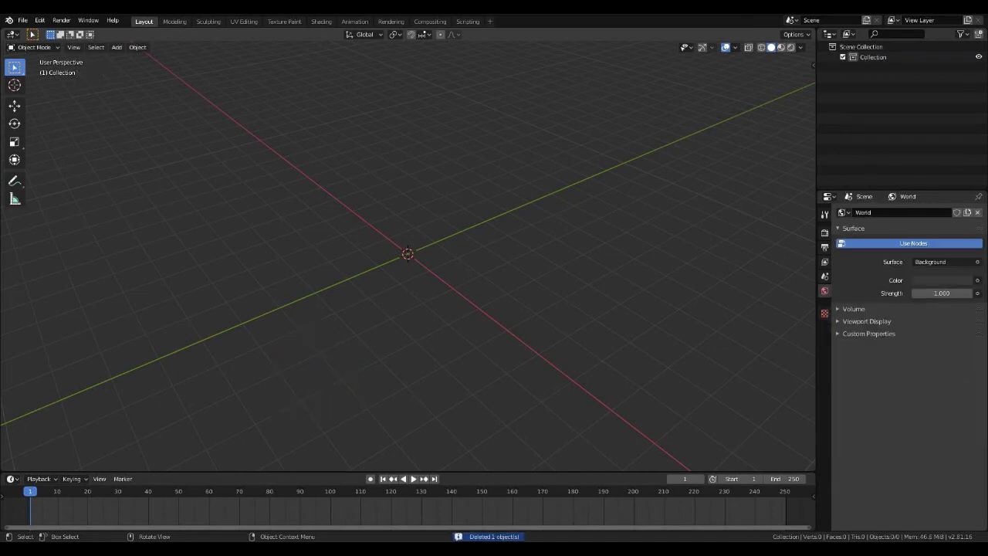
- Show the 3D cursor's view settings and set its X location to 10 m
middle_click_drag(417, 293, 463, 278)
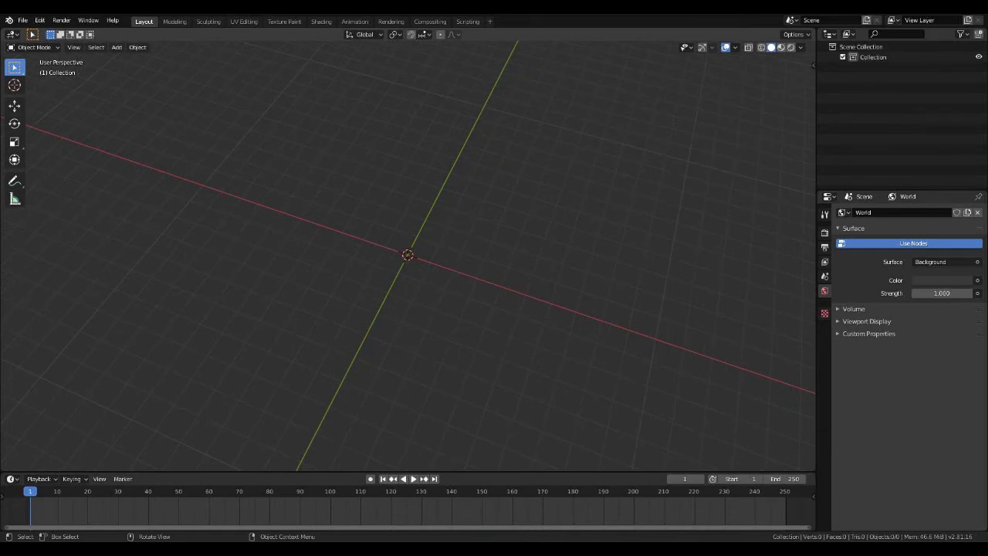
right_click(414, 255)
key("n")
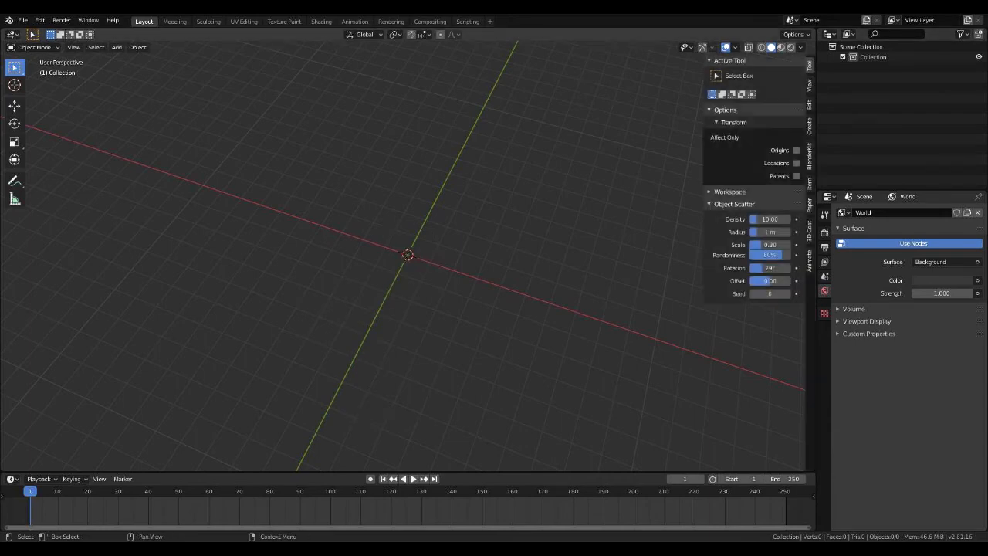
left_click(808, 85)
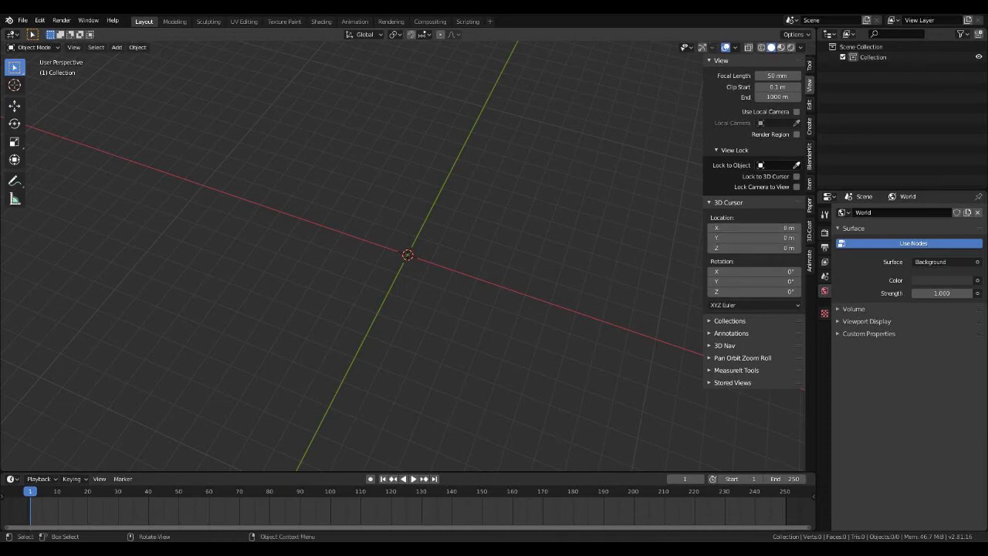
left_click(753, 228)
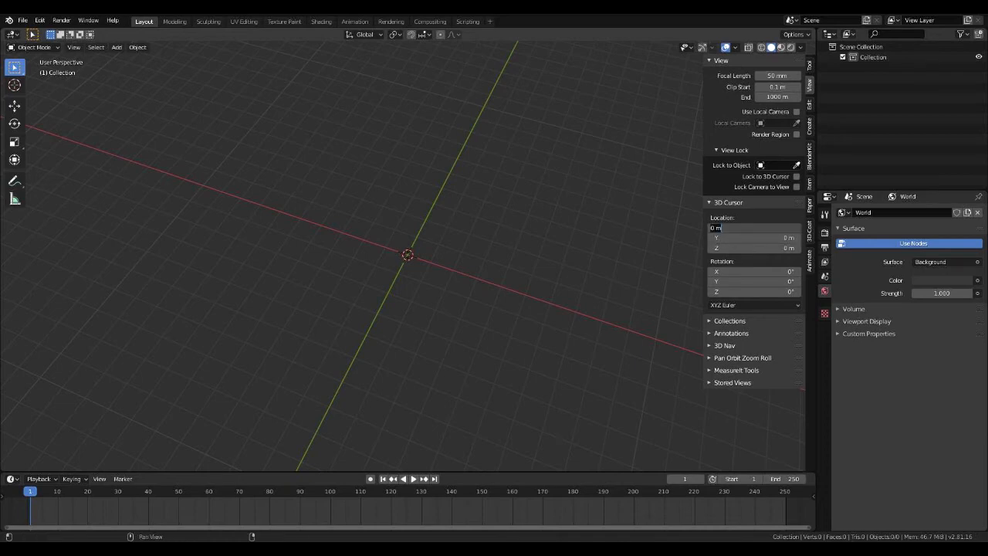
type("10")
key("Return")
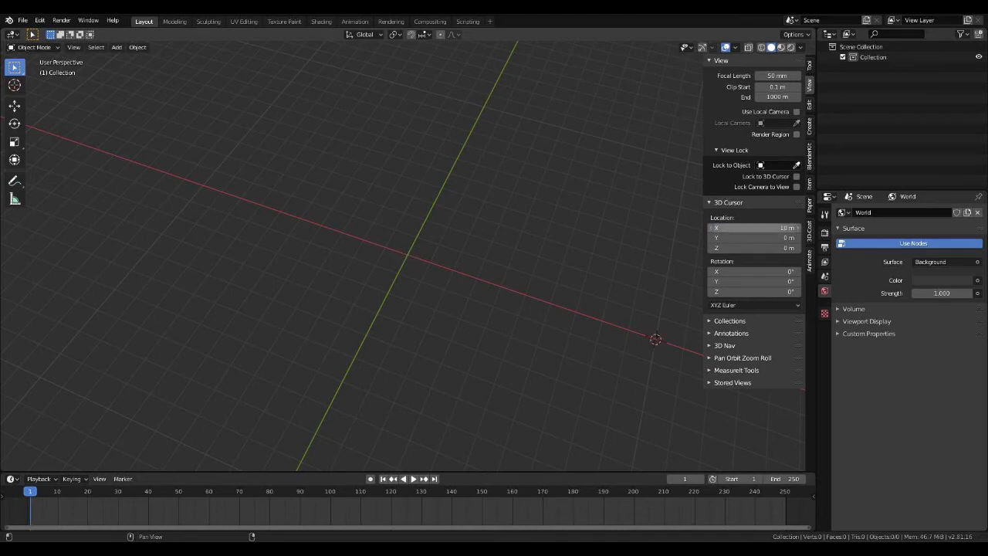
scroll(407, 255, "down", 1)
left_click(117, 47)
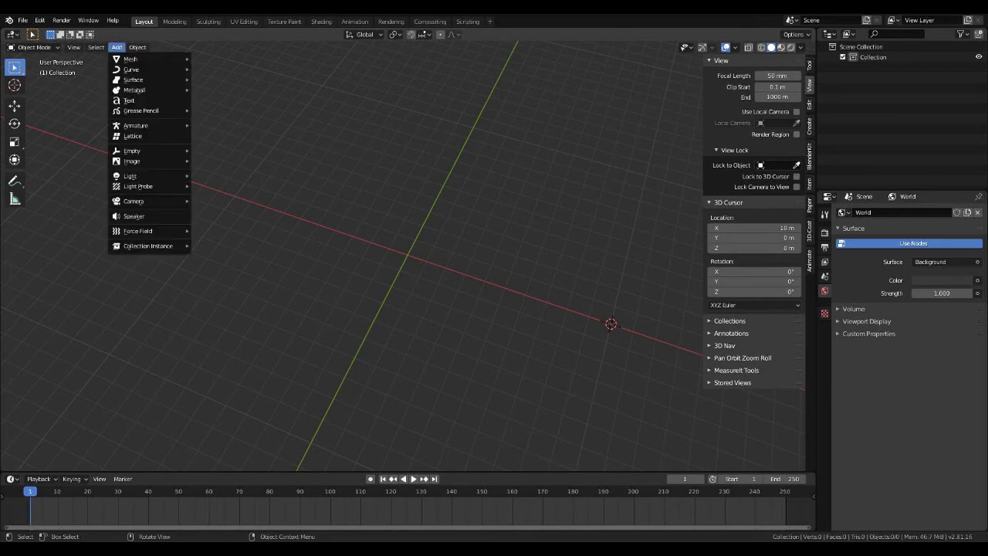
mouse_move(135, 59)
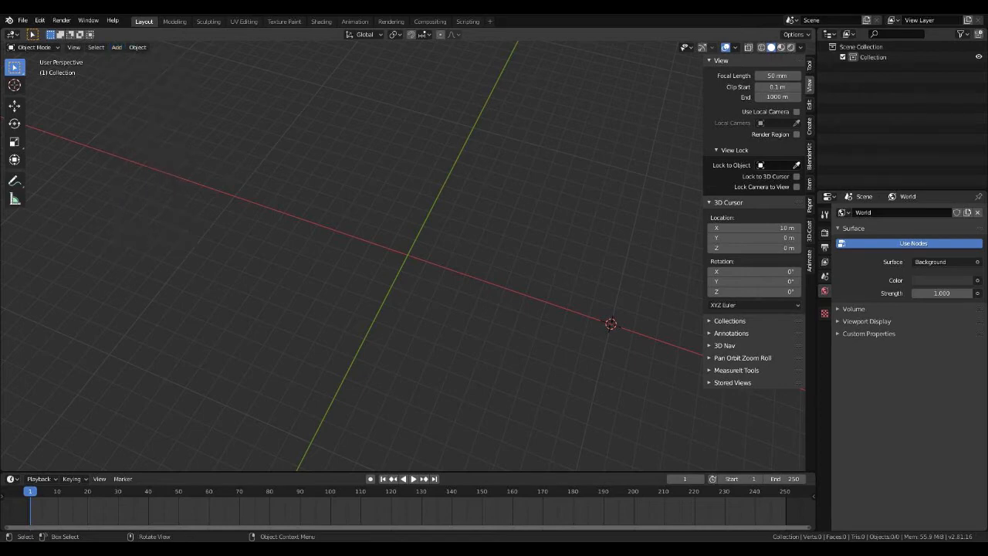
key("shift+a")
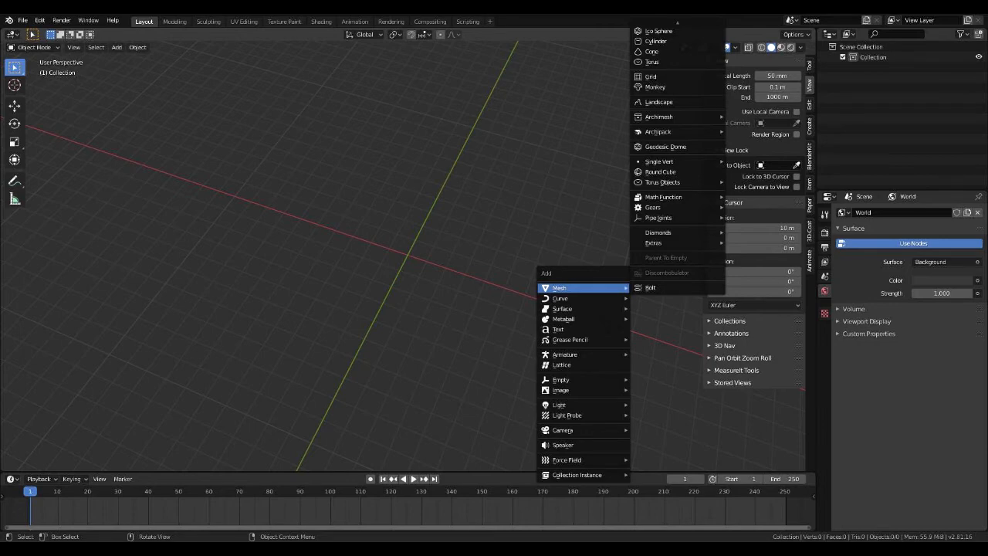
key("Escape")
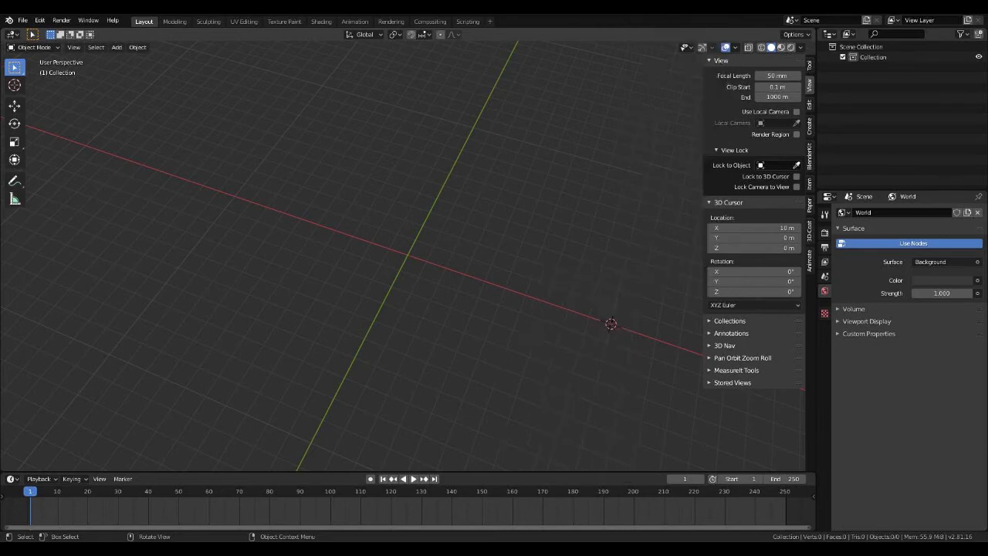
- Add a UV sphere mesh at the 3D cursor and frame it in the viewport
left_click(117, 47)
key("shift+a")
mouse_move(216, 139)
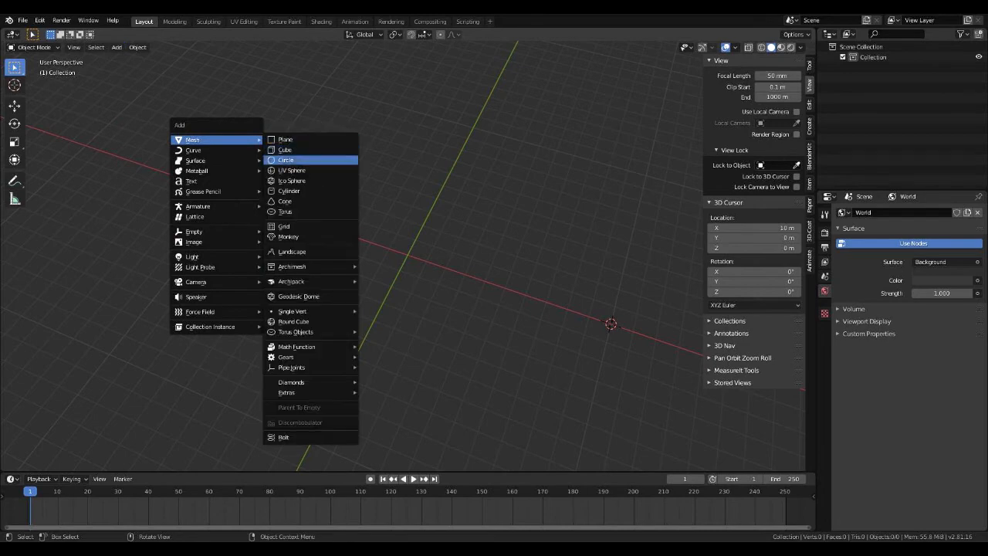
key("Return")
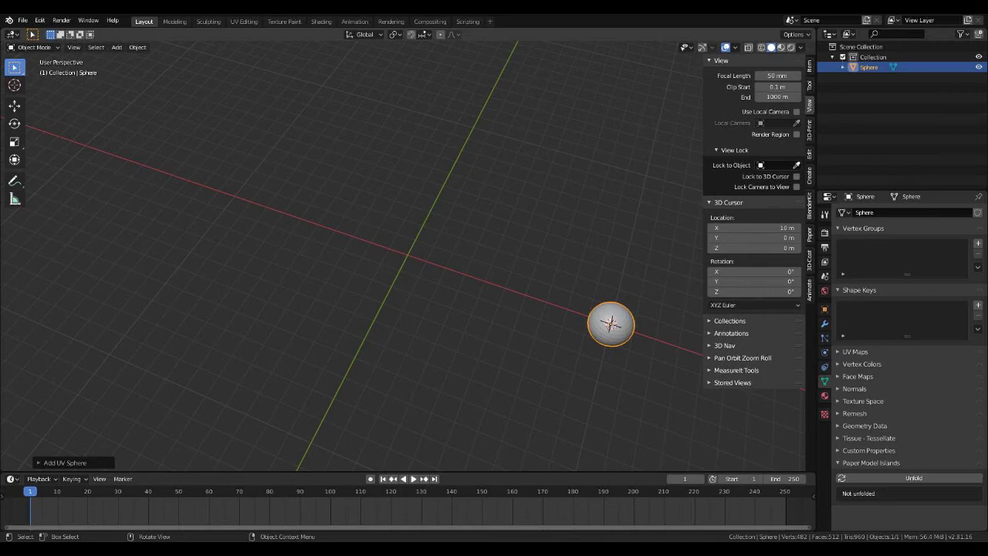
key("KP_Decimal")
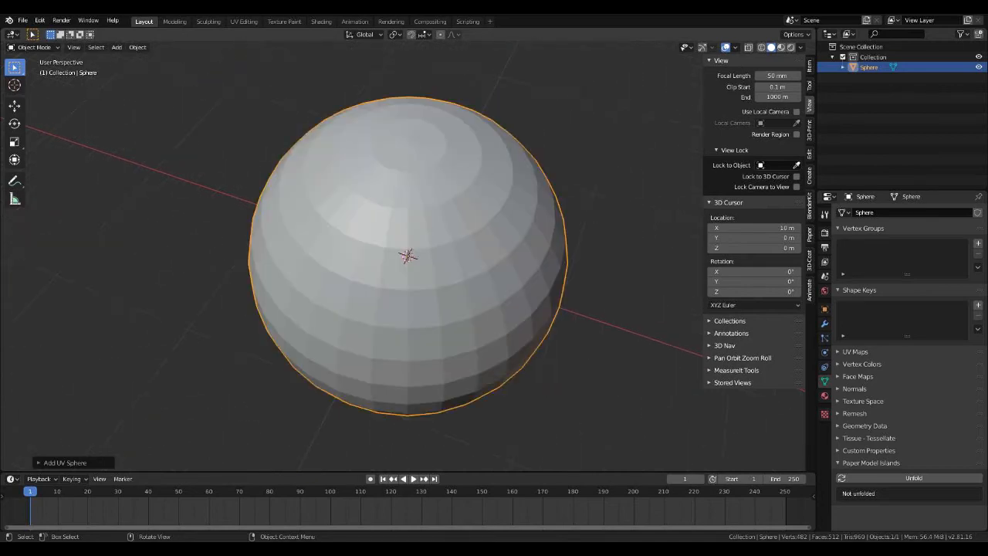
- Move the sphere to X 9.82 m and Y 0.07 m, with X rotation about 35° and X scale 1.490
scroll(407, 256, "down", 3)
mouse_move(407, 255)
middle_mouse_down()
mouse_move(388, 249)
mouse_move(370, 259)
mouse_move(389, 264)
mouse_move(348, 262)
mouse_move(281, 282)
mouse_move(305, 282)
mouse_move(324, 248)
mouse_move(335, 260)
mouse_move(330, 276)
mouse_move(337, 269)
middle_mouse_up()
scroll(389, 264, "down", 2)
scroll(304, 282, "down", 2)
left_click(824, 309)
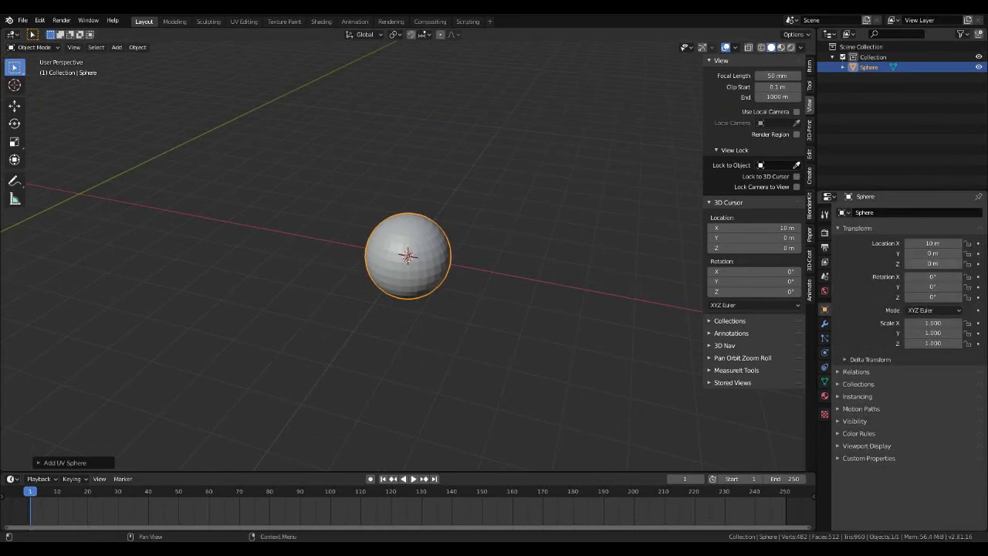
mouse_move(932, 243)
left_mouse_down()
mouse_move(919, 243)
mouse_move(964, 243)
mouse_move(925, 243)
mouse_move(938, 253)
mouse_move(934, 276)
mouse_move(957, 276)
left_mouse_up()
mouse_move(932, 322)
left_mouse_down()
mouse_move(976, 323)
mouse_move(941, 323)
left_mouse_up()
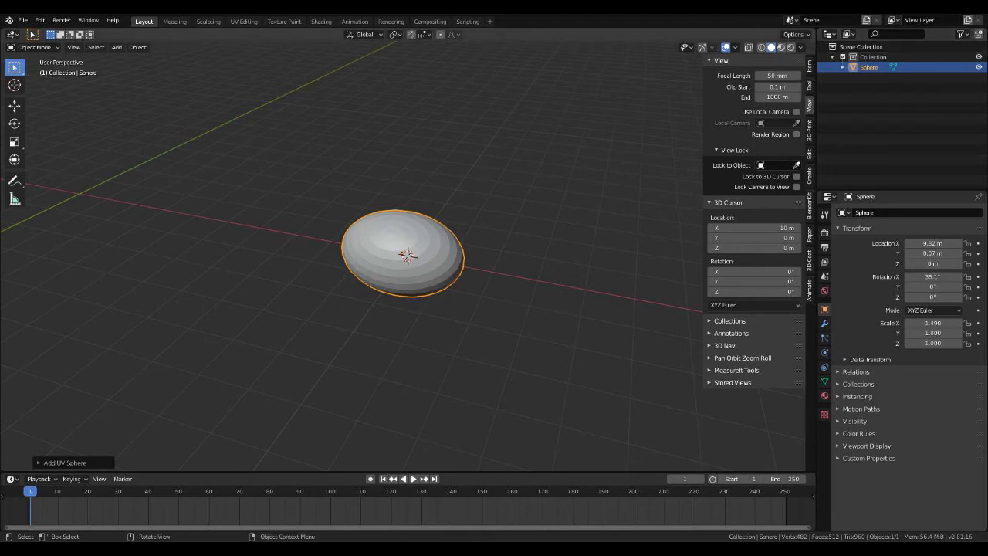
- Add a cube mesh at the 3D cursor and move it along X to about 14.38 m
key("shift+a")
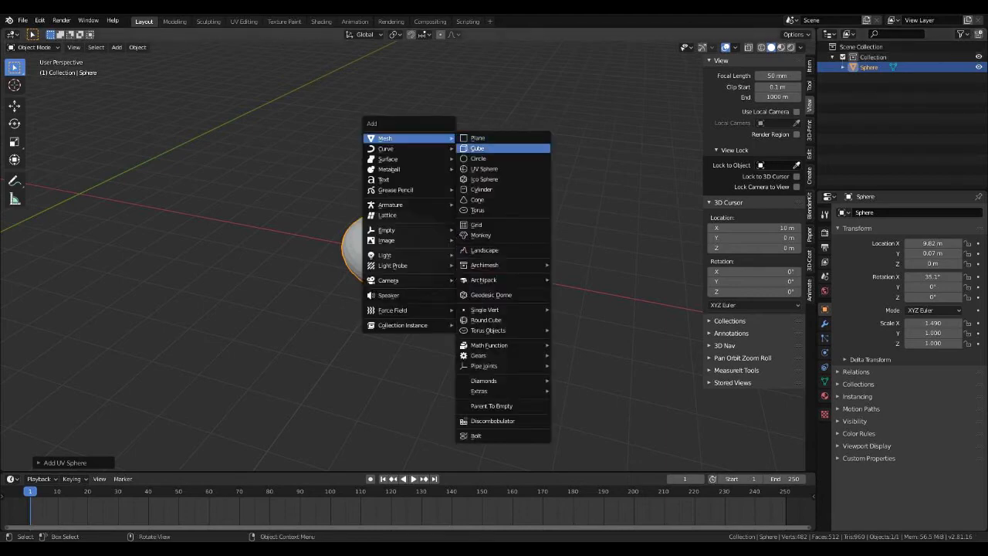
left_click(477, 147)
mouse_move(932, 244)
left_mouse_down()
mouse_move(965, 243)
mouse_move(949, 243)
left_mouse_up()
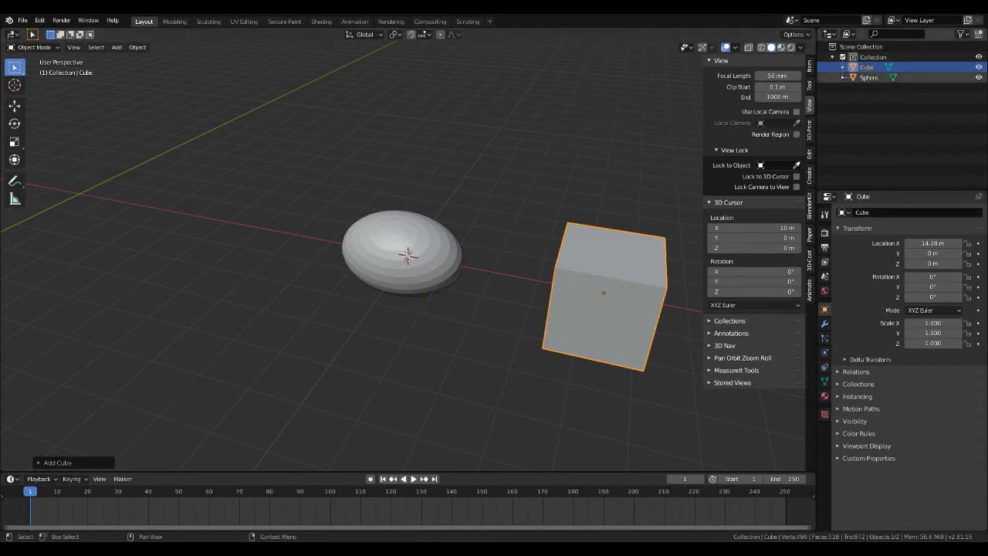
- Rename the flattened sphere object as "balle"
left_click(869, 78)
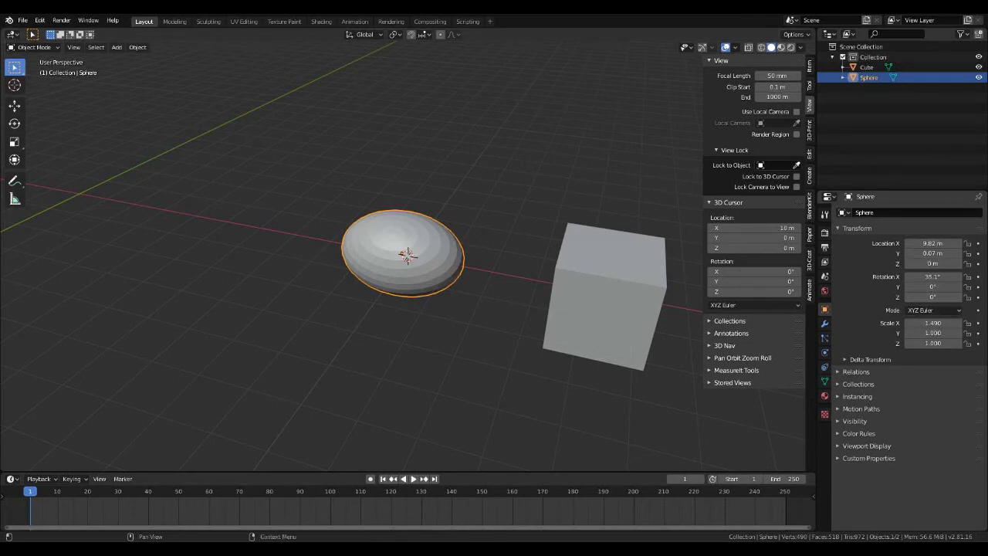
left_click(918, 212)
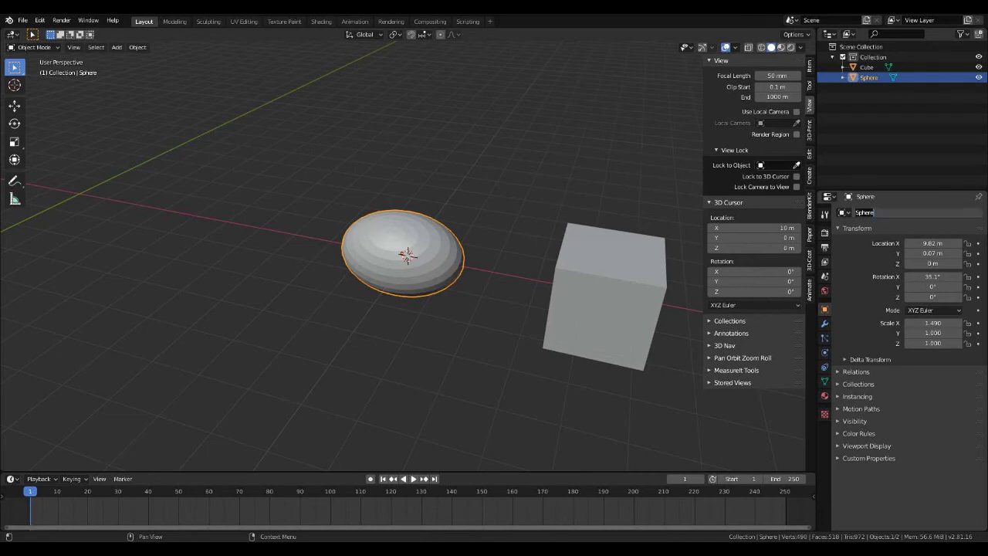
key("BackSpace")
type("balle")
key("Return")
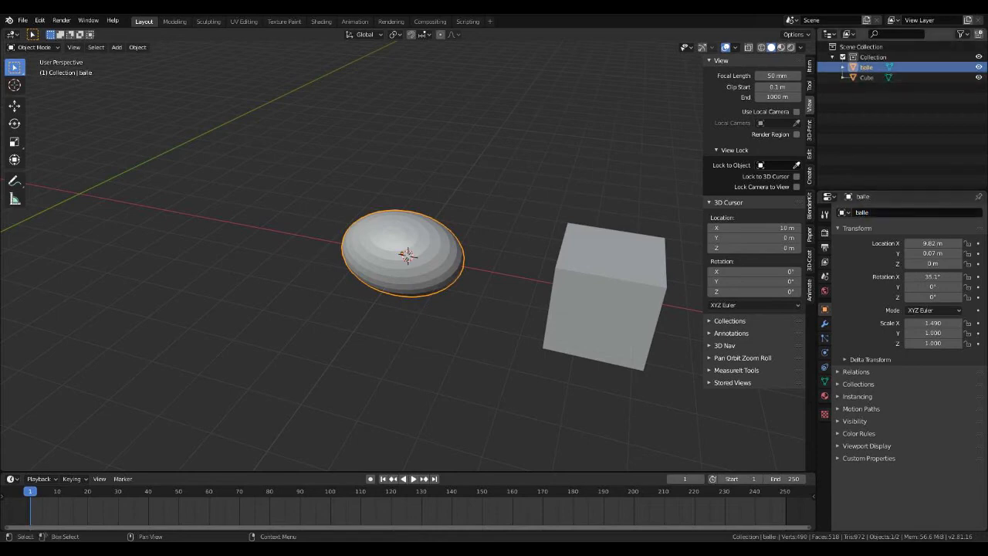
- Rename the cube object with a person's first name
left_click(867, 77)
left_click(895, 212)
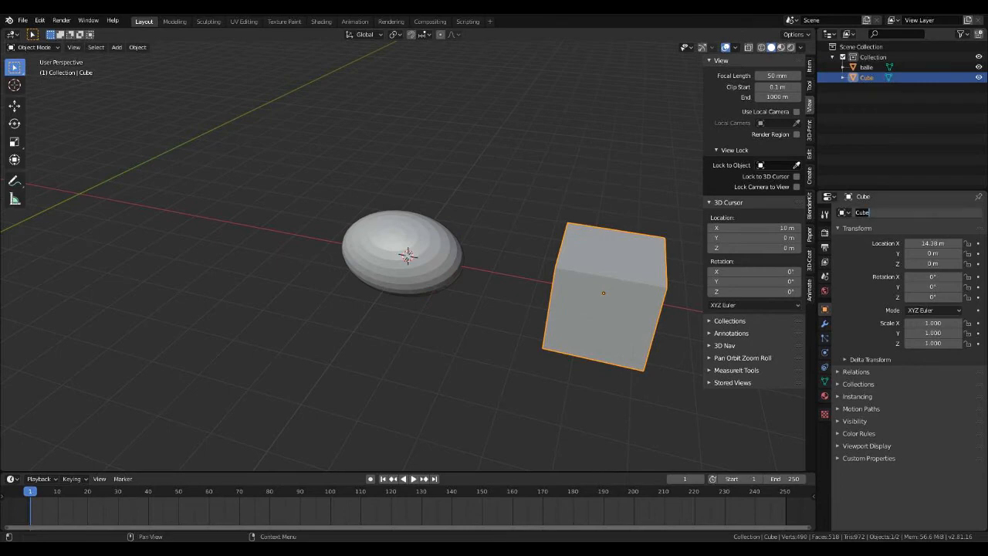
type("kevin")
key("Return")
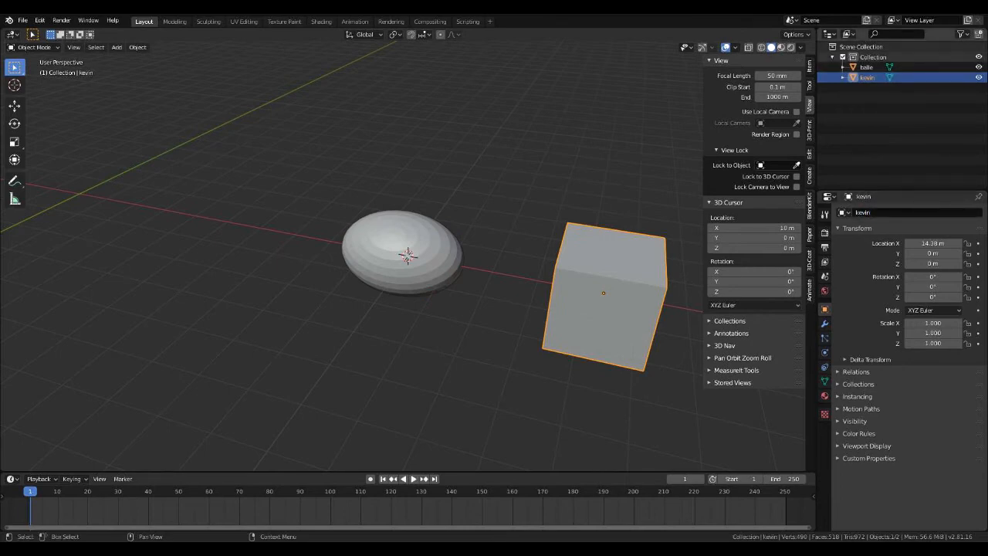
- View both objects from farther away and select the sphere and the cube in turn
scroll(432, 263, "down", 5)
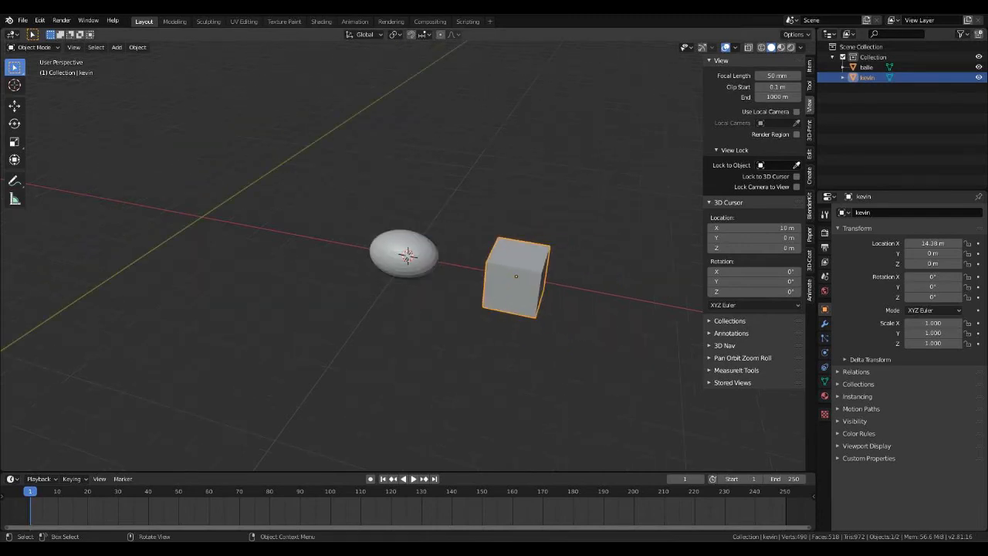
scroll(432, 263, "down", 2)
middle_click_drag(432, 262, 432, 286)
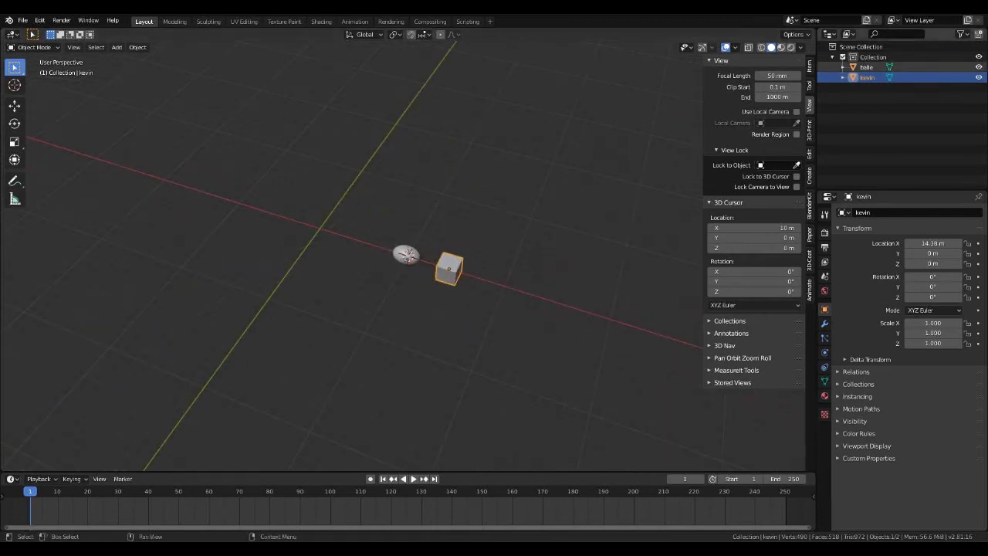
left_click(406, 254)
left_click(449, 268)
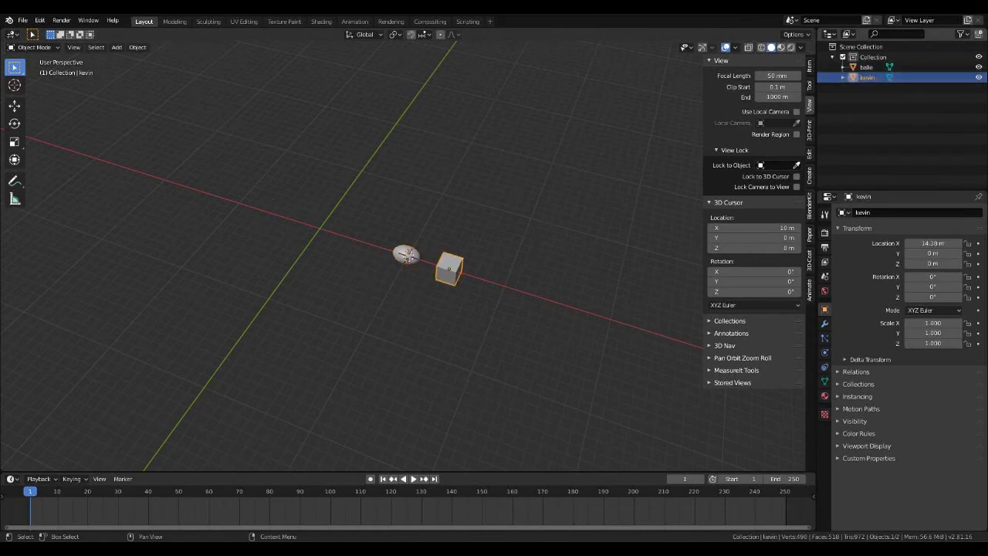
scroll(448, 268, "up", 5)
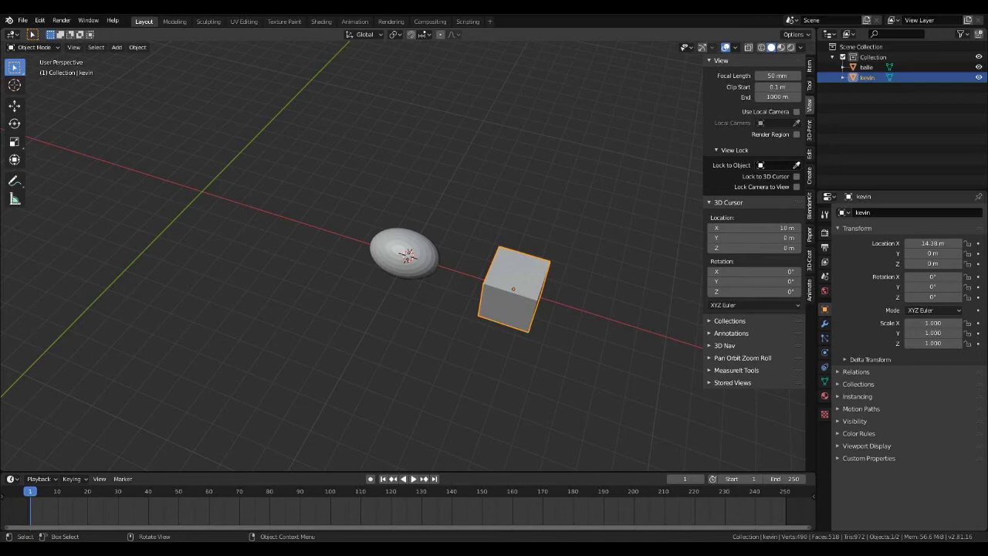
- Add a camera to the scene at the 3D cursor
key("shift+a")
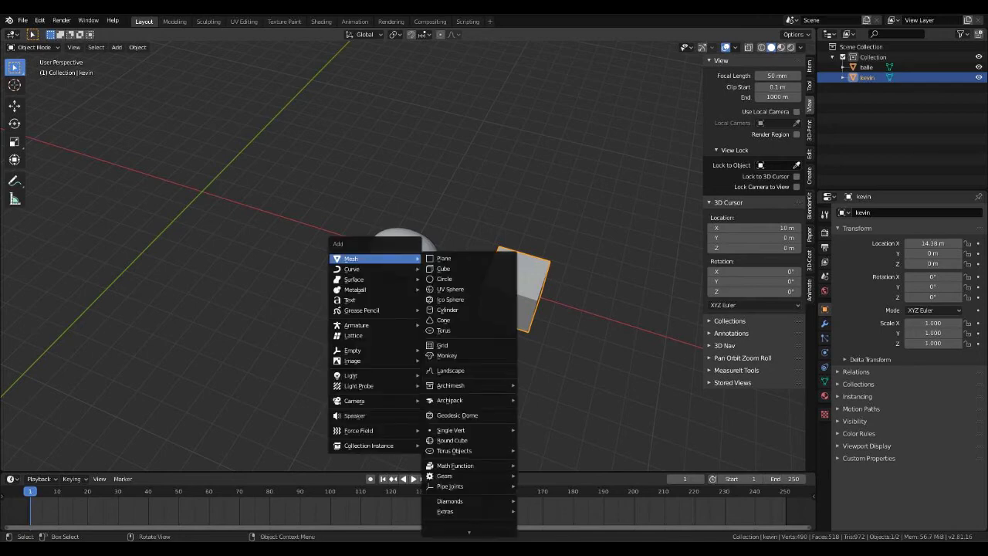
mouse_move(362, 401)
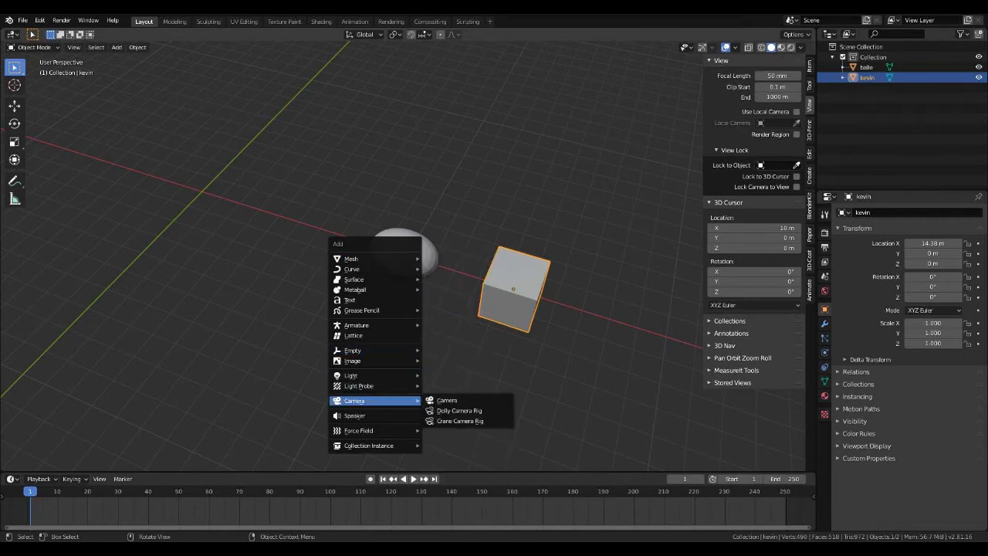
left_click(447, 400)
scroll(447, 399, "down", 3)
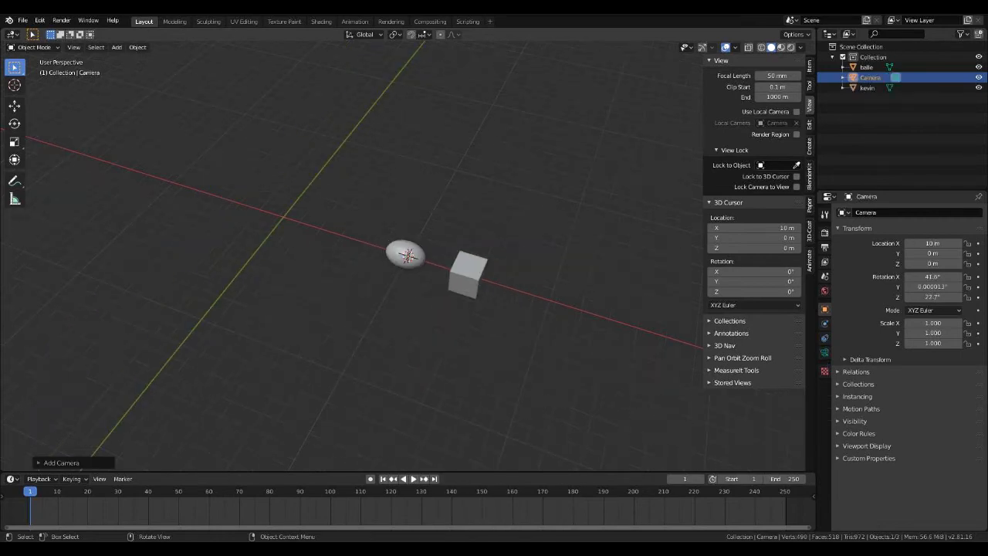
scroll(447, 400, "up", 3)
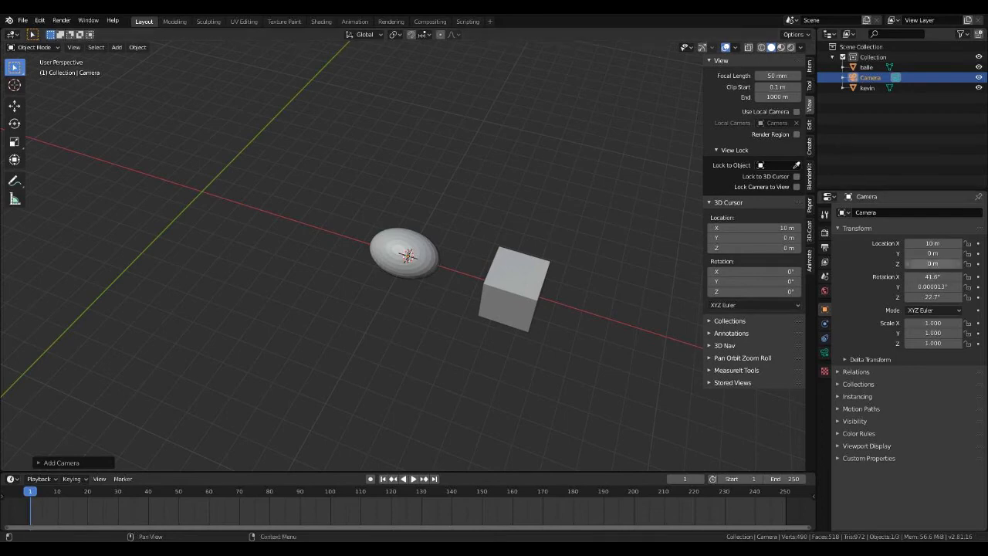
- Enable the viewport gizmos and turn off the Rotate and Scale object gizmos, keeping Move on
left_click(710, 47)
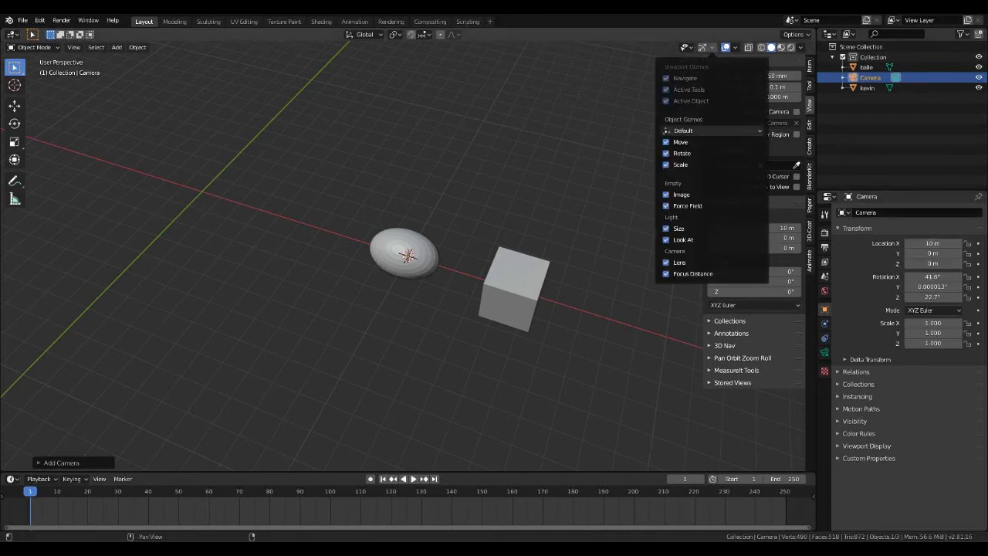
left_click(701, 47)
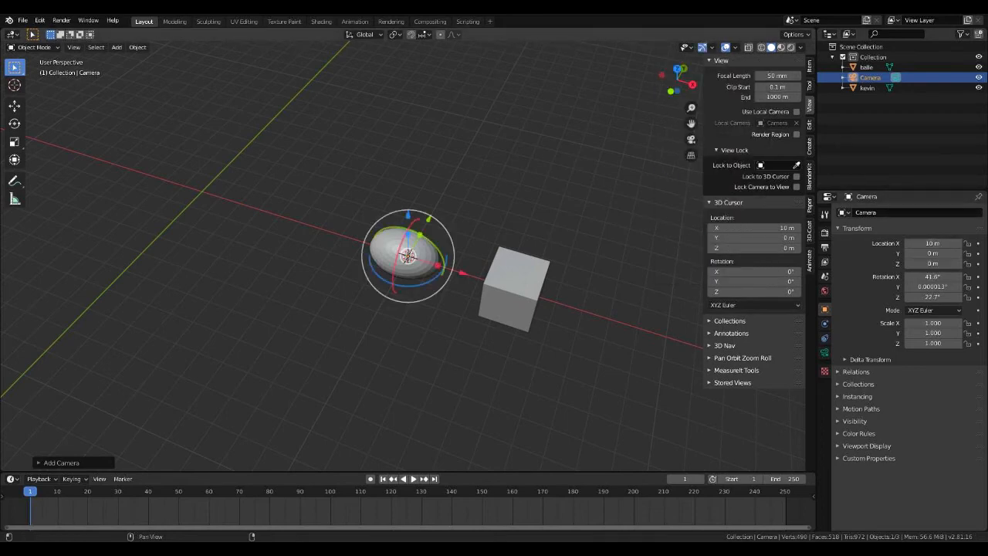
left_click(712, 47)
left_click(666, 154)
left_click(666, 164)
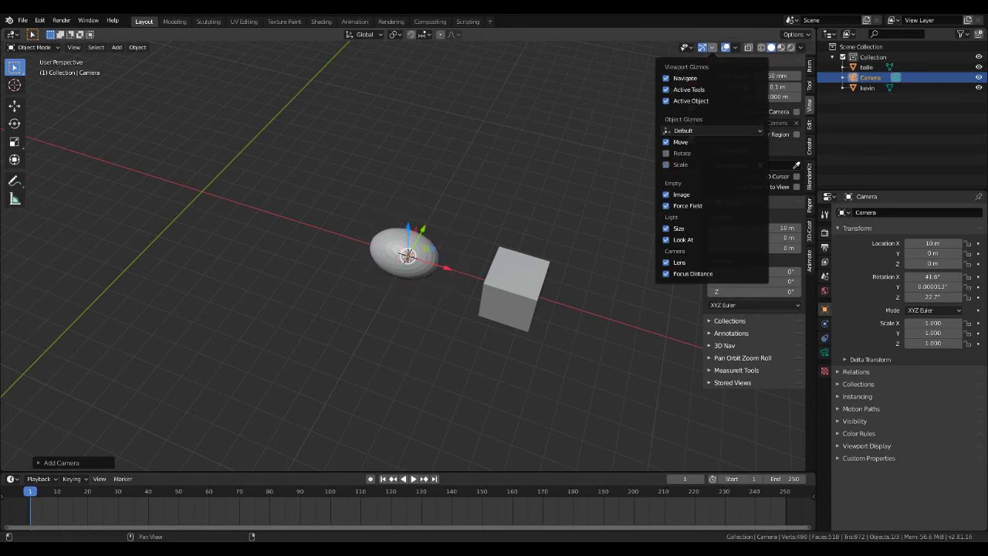
- Move the camera to about X 11.8 m and Y -6 m, and set its rotation to 0° on all axes
left_click_drag(423, 230, 356, 351)
left_click_drag(376, 392, 424, 410)
left_click_drag(933, 277, 928, 297)
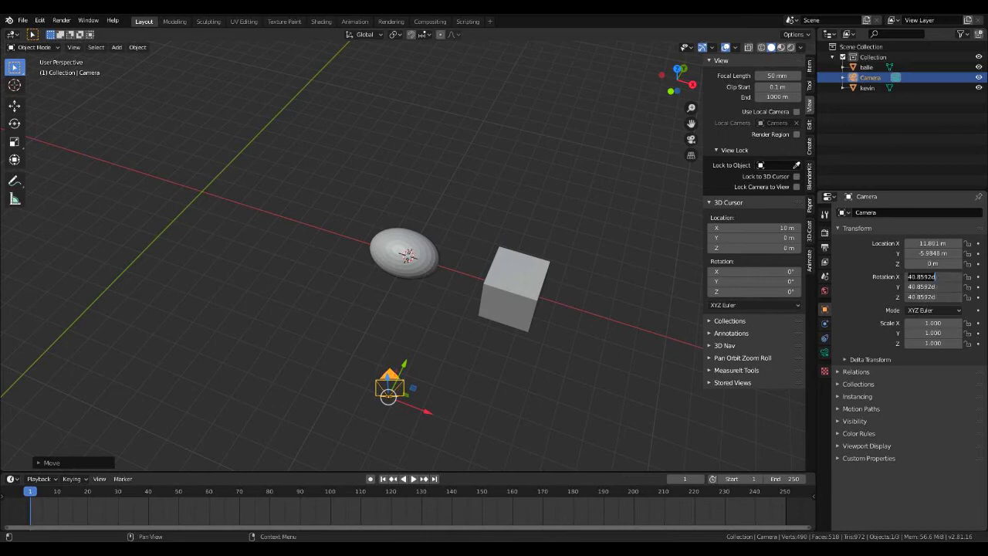
type("0")
key("Return")
middle_click_drag(405, 386, 406, 374)
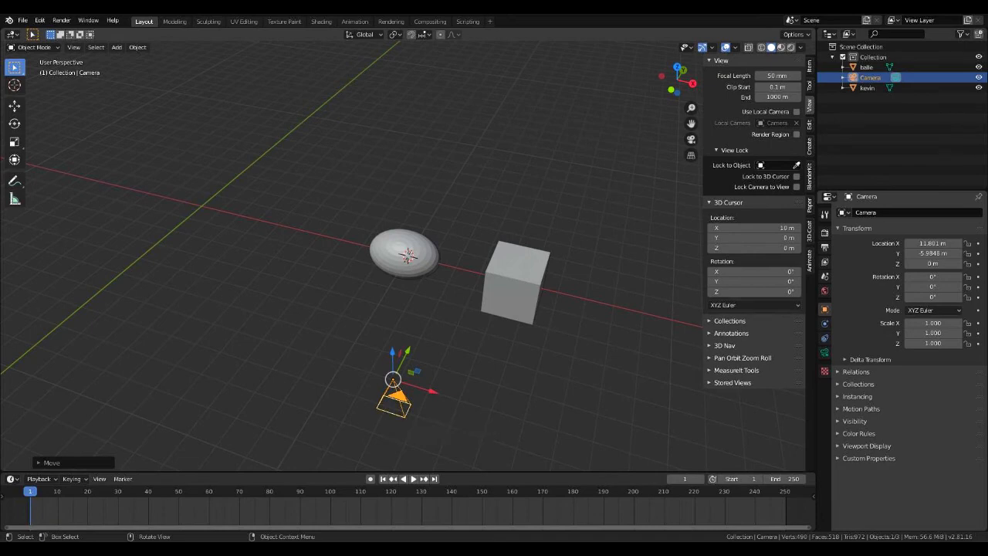
- Look through the camera, return to the perspective view and examine which way the camera points from several angles
key("KP_0")
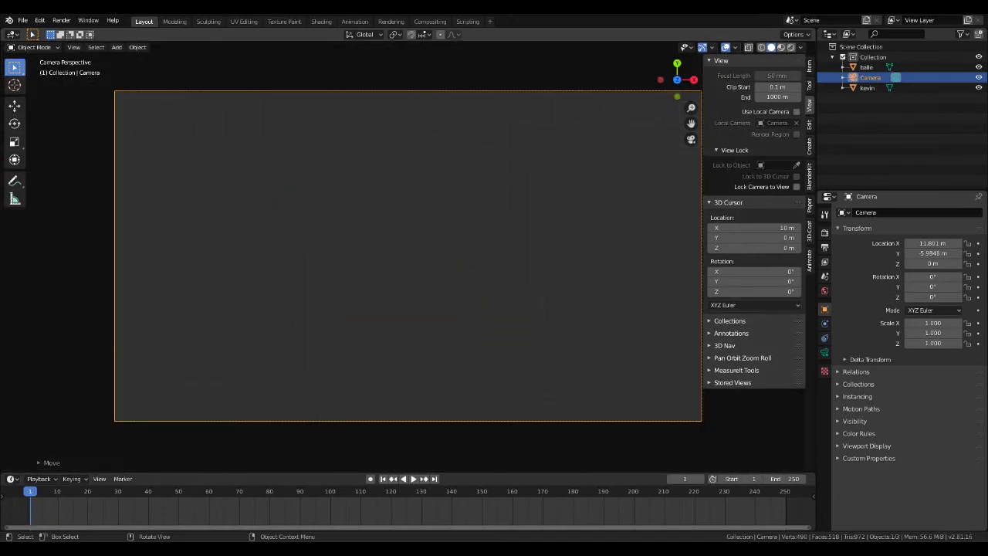
key("KP_0")
key("KP_Decimal")
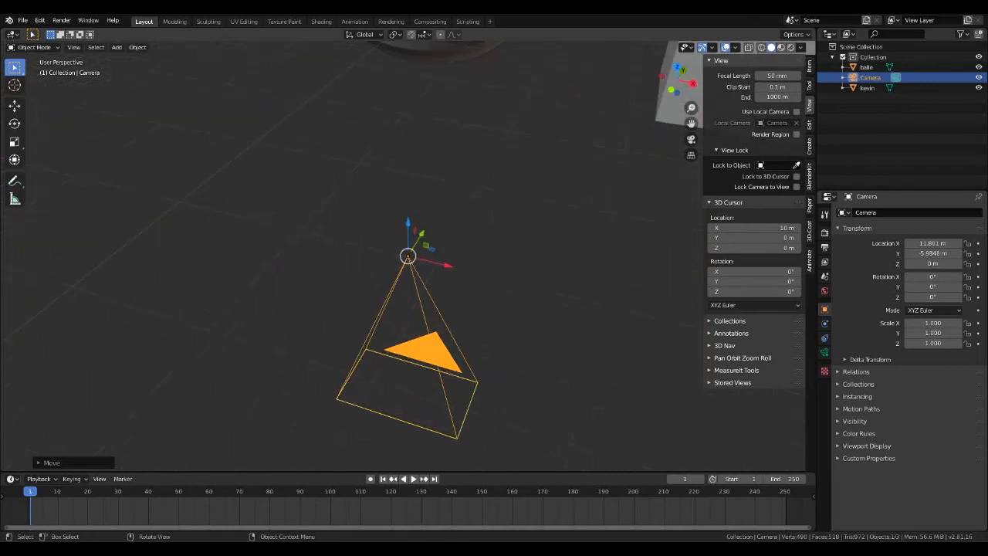
scroll(407, 256, "down", 3)
middle_click_drag(407, 293, 411, 258)
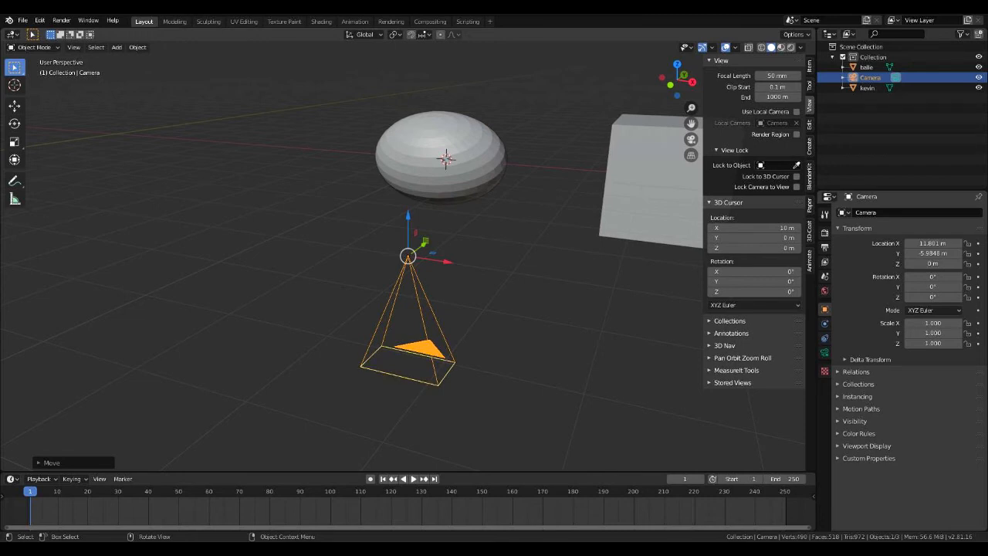
middle_click_drag(421, 336, 494, 322)
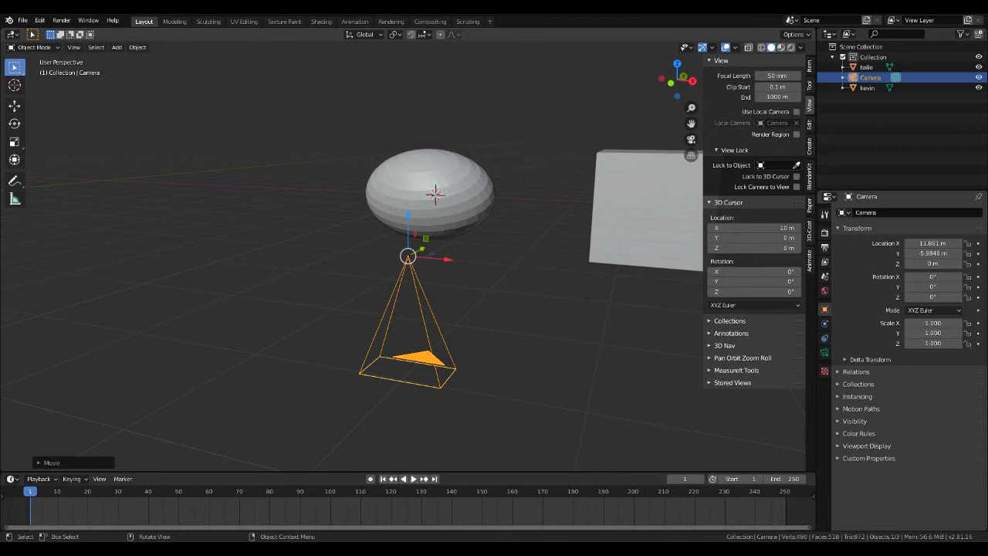
middle_click_drag(494, 322, 448, 311)
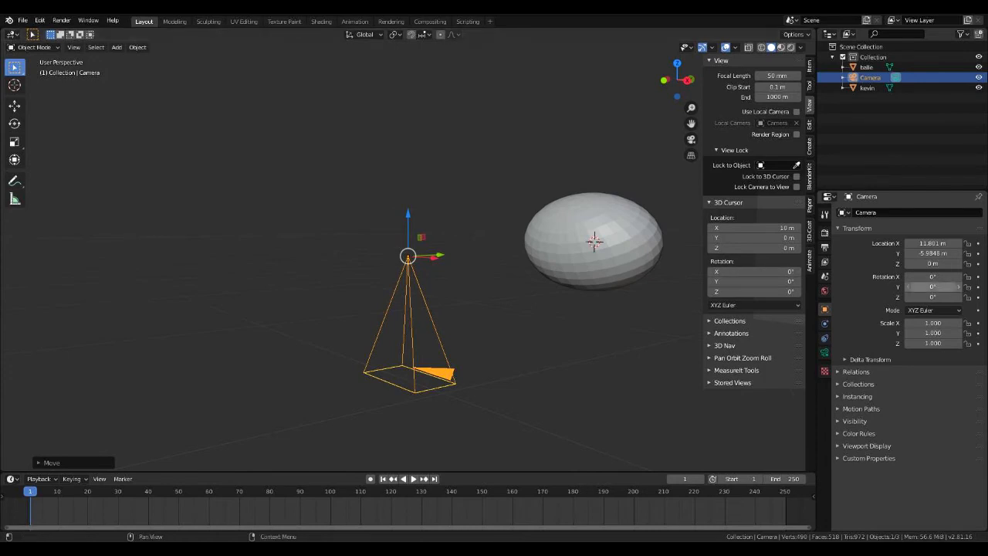
middle_click_drag(494, 278, 514, 312)
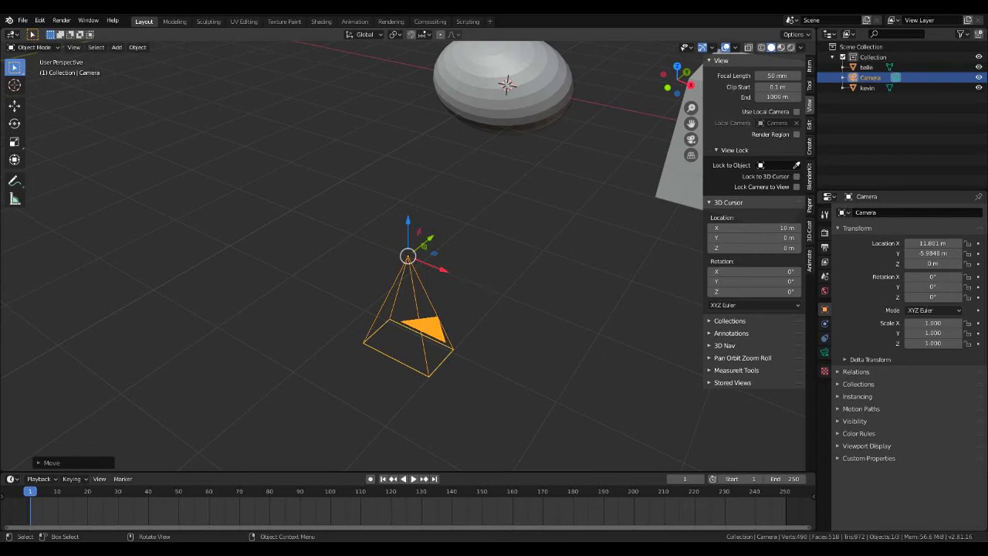
- Set the camera's X rotation to 91.7° and, looking through it, its Y location to about -12.1 m to frame both objects
left_click_drag(932, 277, 975, 276)
key("KP_0")
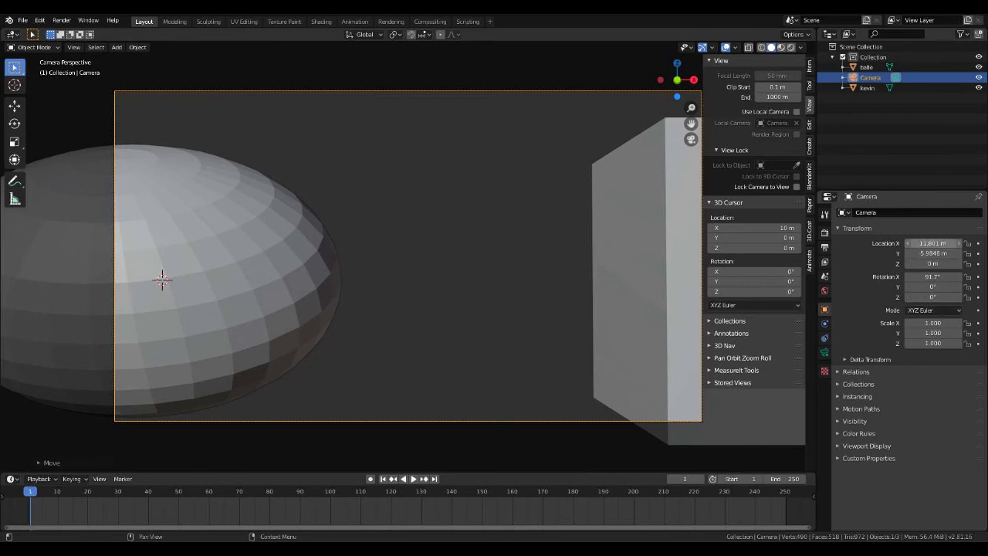
left_click_drag(932, 254, 886, 253)
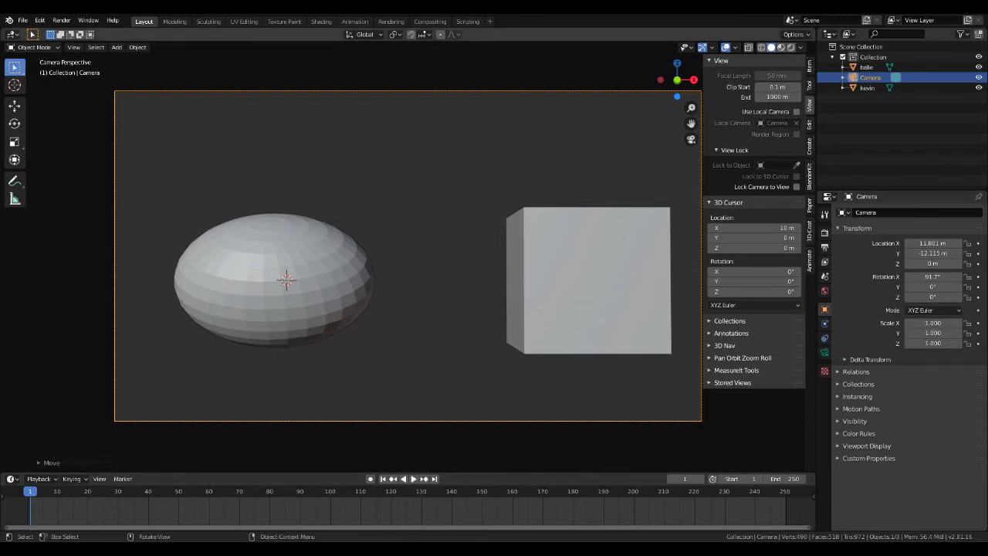
- Add a point light and move it between the sphere and the cube, to about X 12 m
key("shift+a")
mouse_move(272, 206)
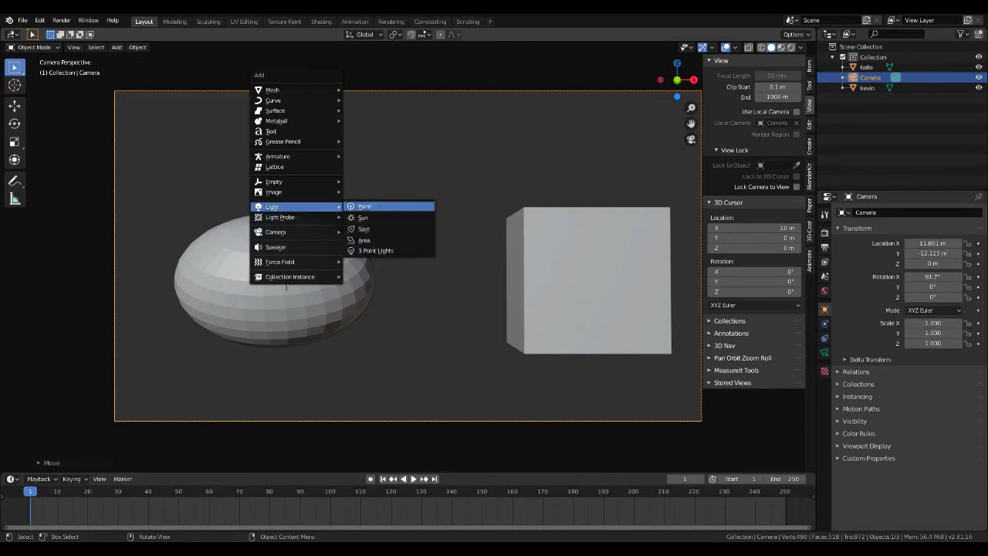
left_click(363, 207)
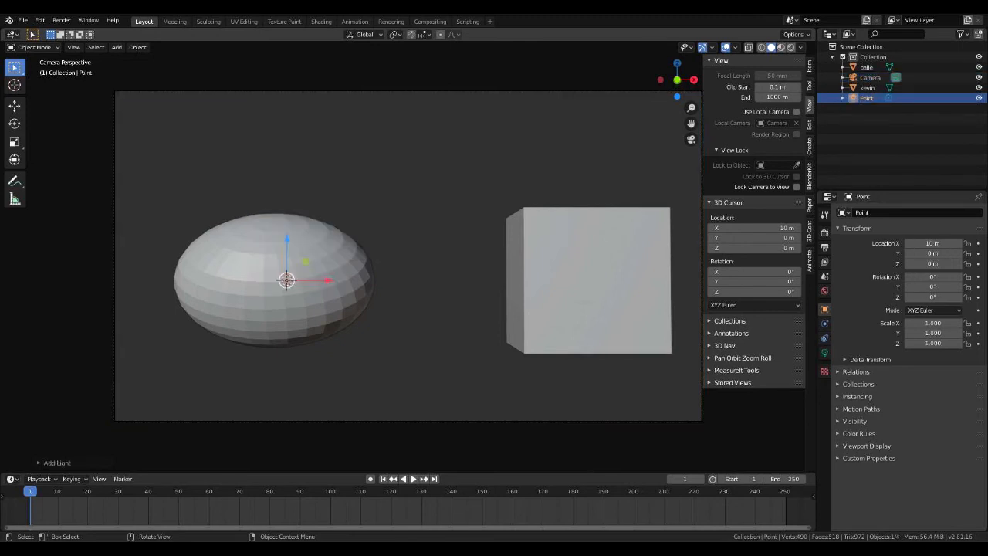
key("g")
left_click(420, 279)
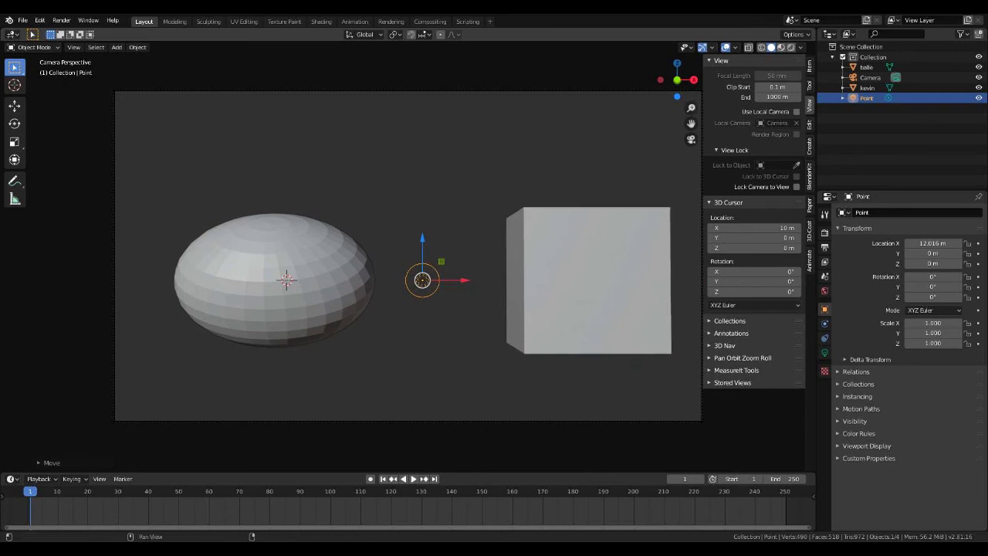
- Switch the viewport to Rendered shading and raise the point light along Z to about 1.17 m
left_click(790, 47)
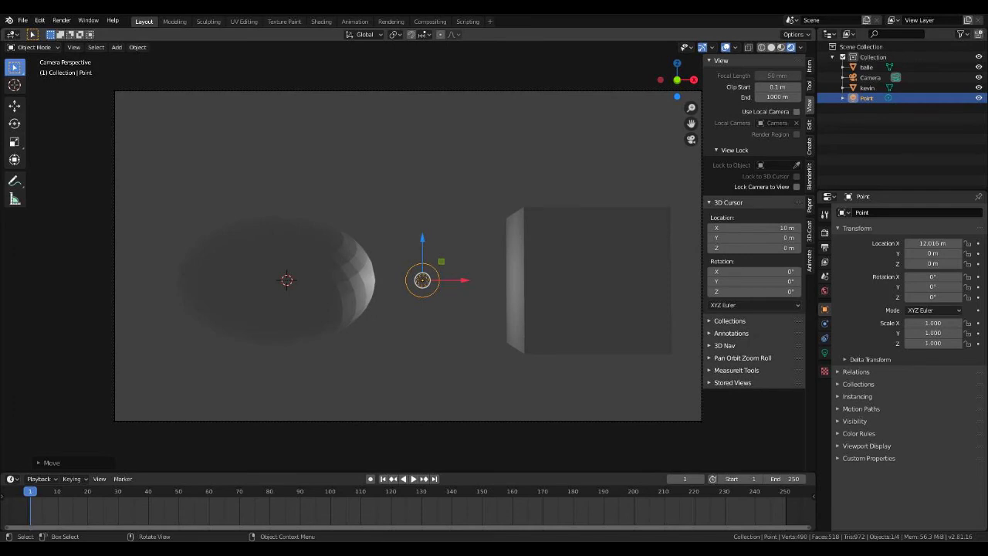
key("g")
key("z")
key("Return")
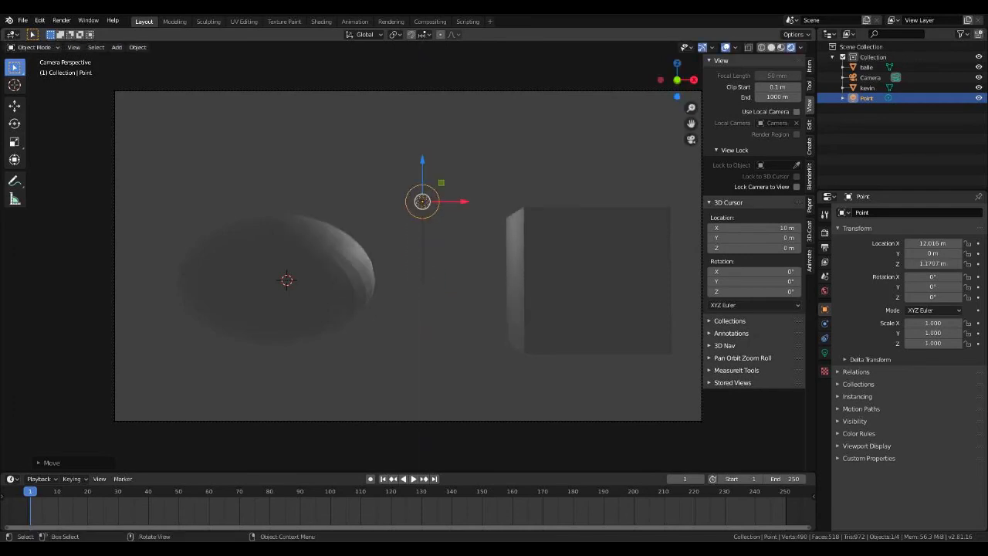
- Slide the point light along X to about 12.44 m and set its power to about 12.7 W
key("g")
key("x")
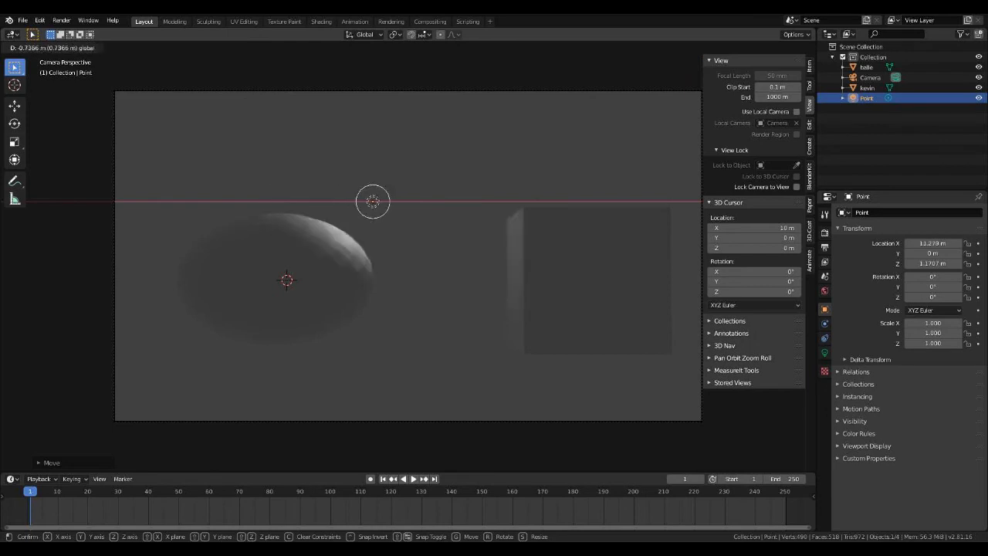
left_click_drag(630, 201, 492, 201)
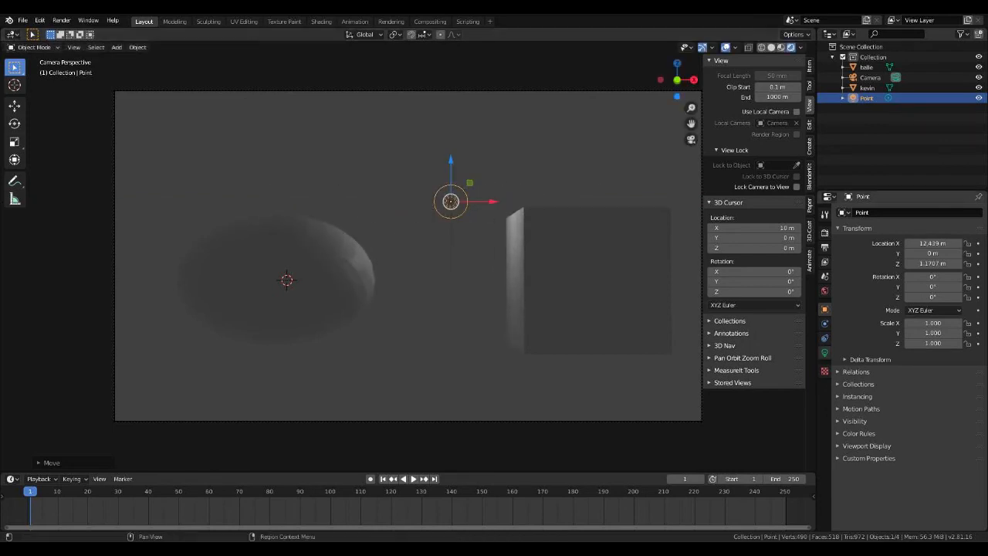
left_click(824, 353)
mouse_move(938, 280)
left_mouse_down()
mouse_move(978, 280)
mouse_move(952, 280)
left_mouse_up()
- Reposition the point light slightly between the sphere and the cube and look through the camera
middle_click_drag(463, 255, 517, 297)
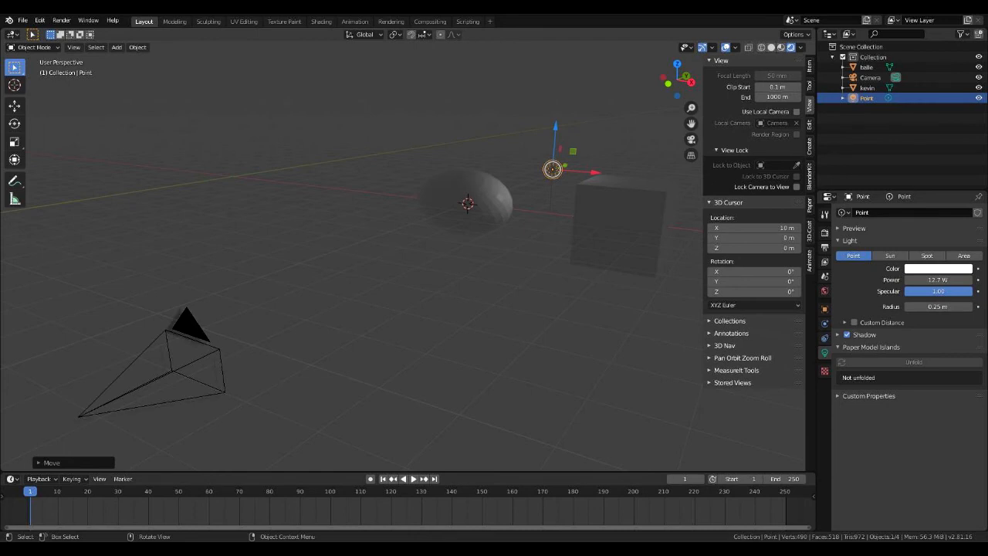
key("KP_Decimal")
scroll(407, 256, "down", 5)
left_click(432, 185)
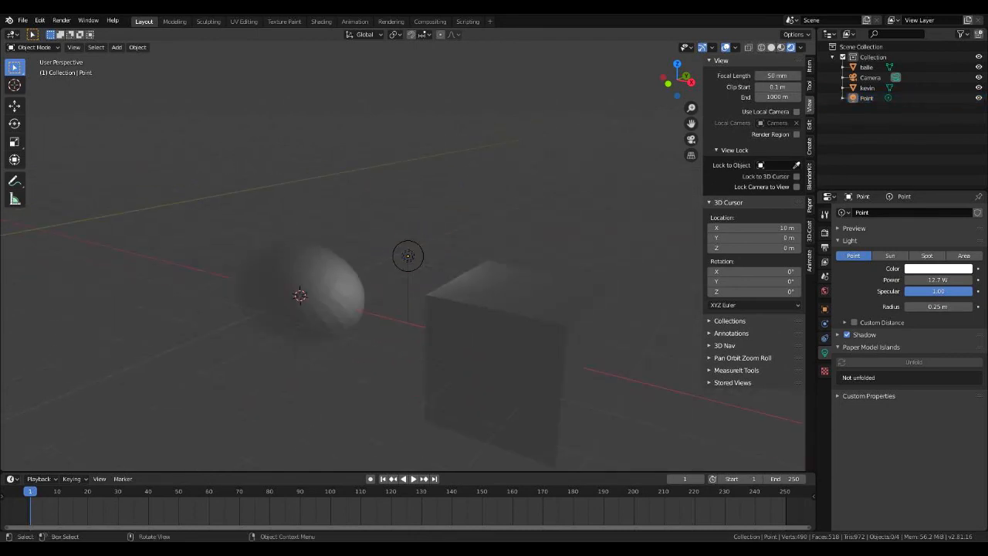
left_click(407, 256)
left_click_drag(407, 256, 362, 275)
mouse_move(950, 291)
left_mouse_down()
mouse_move(882, 291)
mouse_move(951, 291)
left_mouse_up()
key("KP_0")
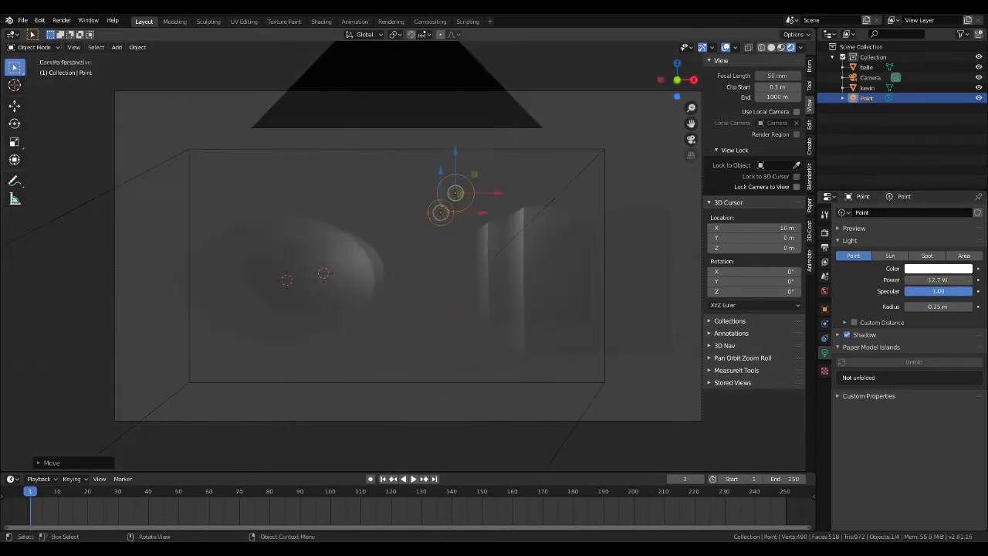
- Delete the point light, the sphere and the cube
key("x")
left_click(389, 257)
left_click(308, 256)
key("x")
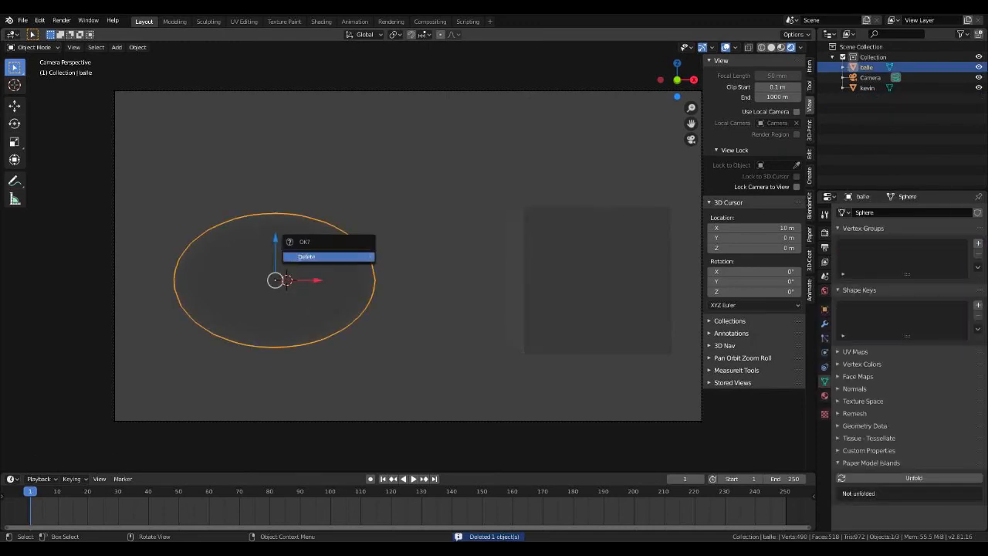
key("x")
left_click(394, 253)
left_click(558, 251)
key("x")
left_click(529, 251)
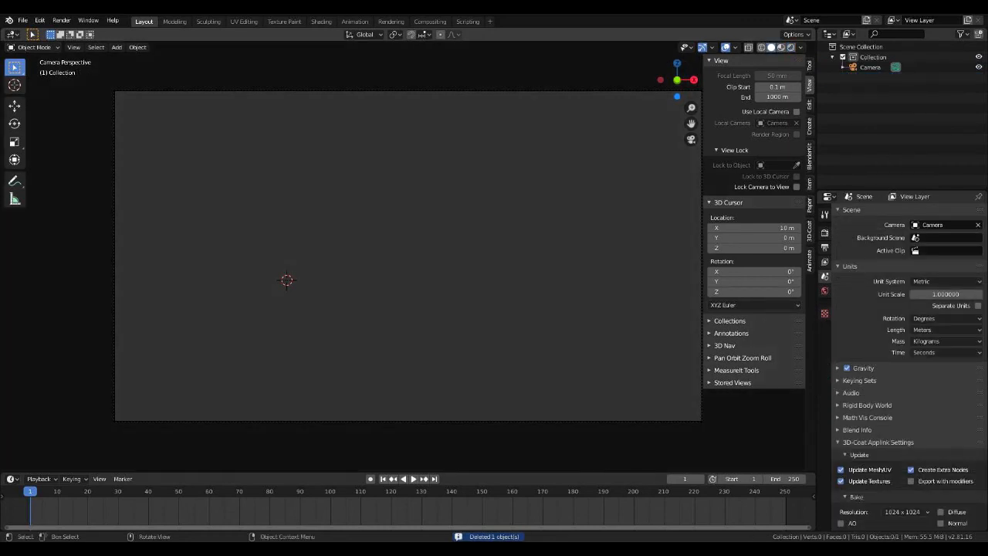
- Leave the camera view and delete the camera to empty the scene
key("KP_0")
scroll(408, 255, "down", 4)
left_click(297, 362)
key("x")
left_click(263, 352)
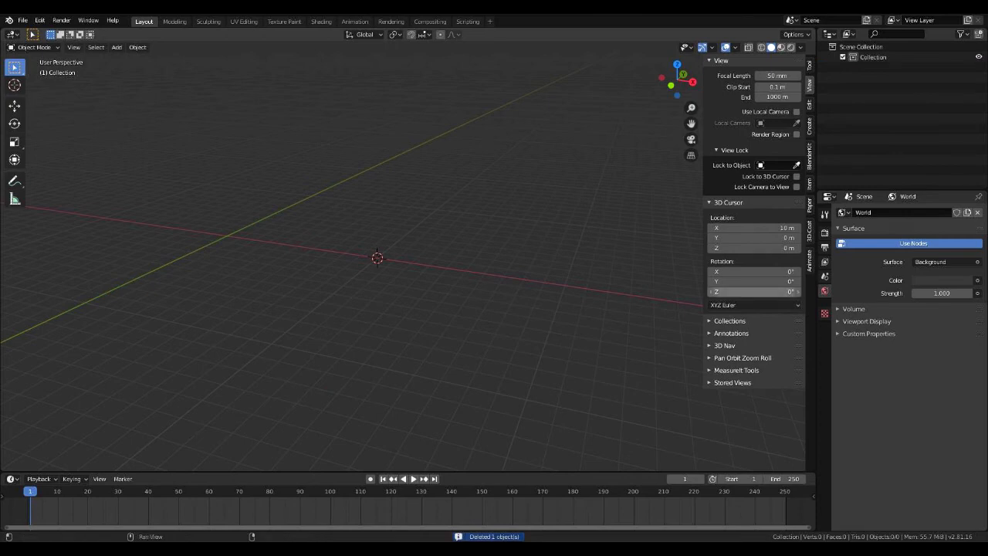
- Set the 3D cursor's X location to 0 m
left_click(752, 228)
type("0")
key("Return")
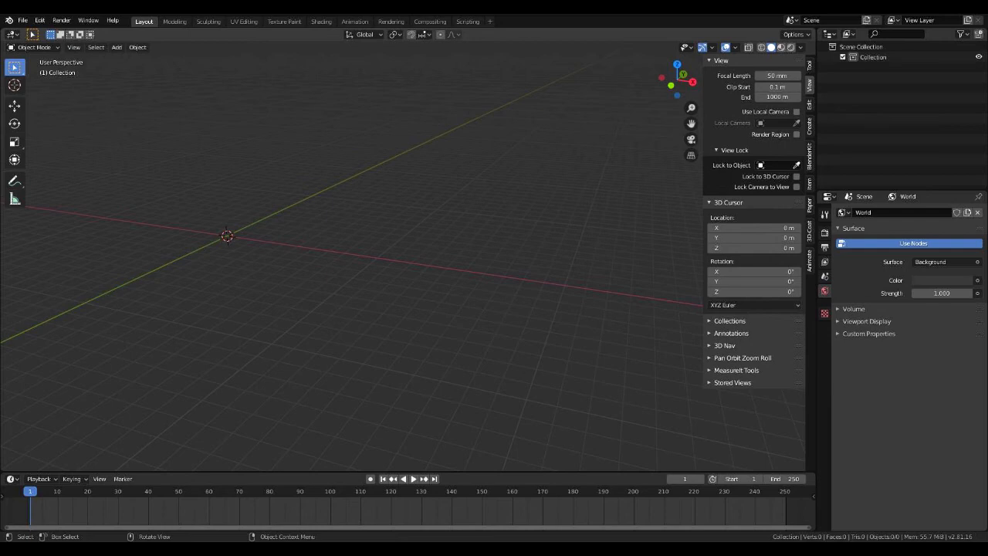
- Add a plane at the 3D cursor and scale it up to about 2.5
key("shift+a")
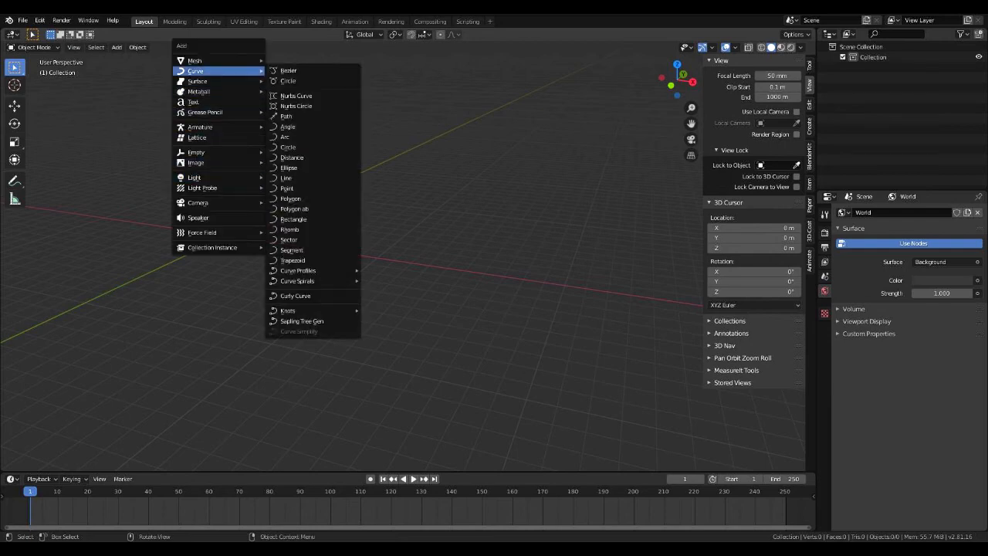
mouse_move(223, 60)
left_click(291, 61)
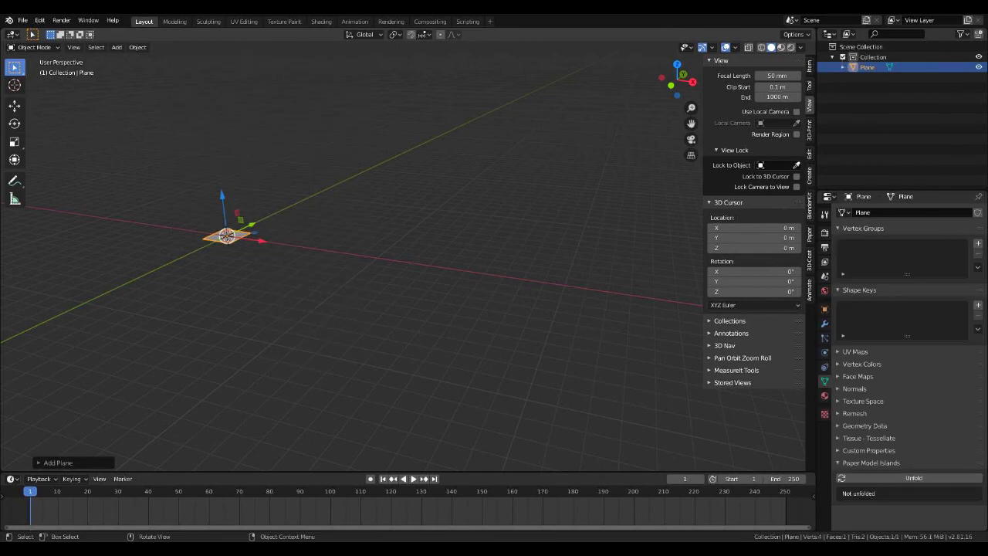
key("s")
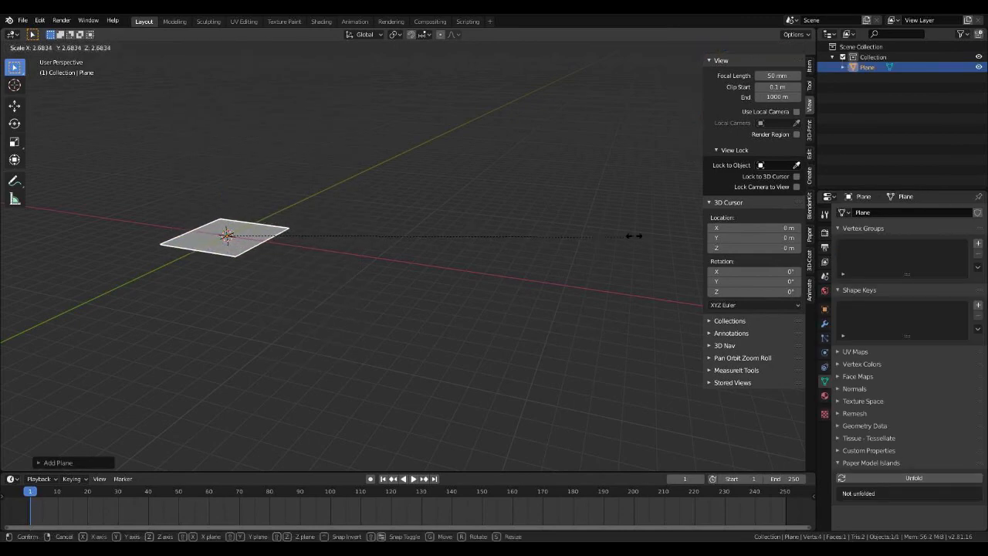
left_click(635, 236)
- Set the plane's X, Y and Z scale to 10 and frame the plane in the viewport
left_click(824, 308)
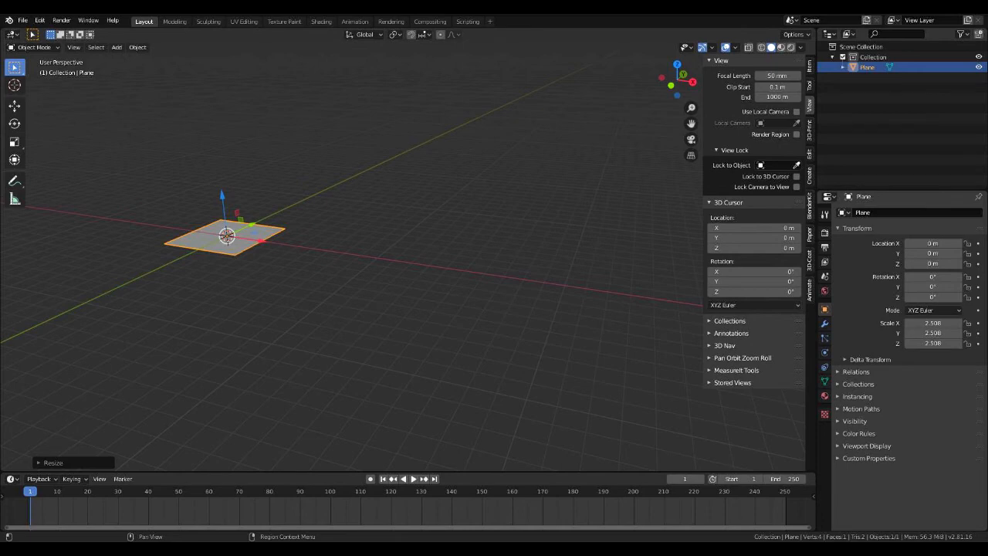
left_click_drag(933, 322, 932, 344)
type("0")
key("BackSpace")
type("10")
key("Return")
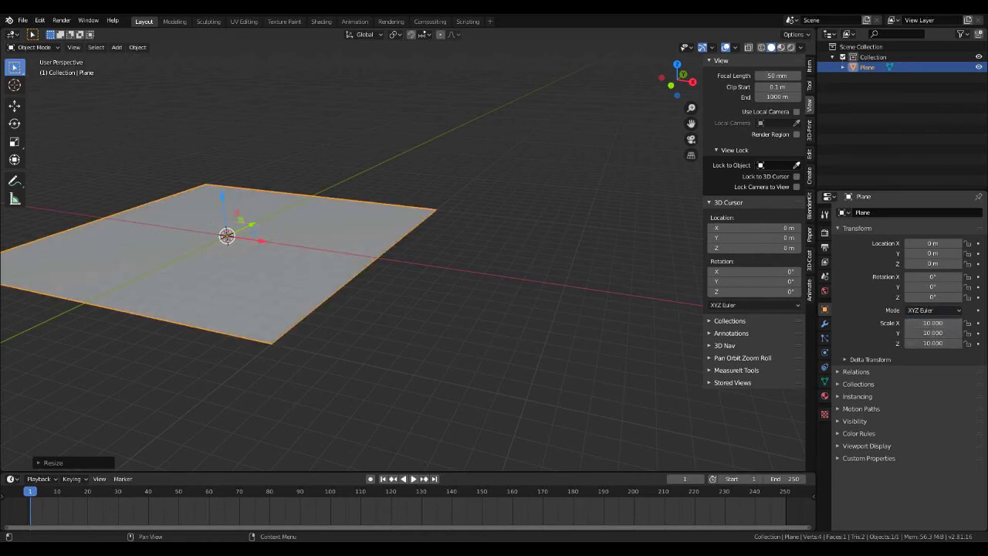
key("KP_Decimal")
middle_click_drag(432, 262, 395, 287)
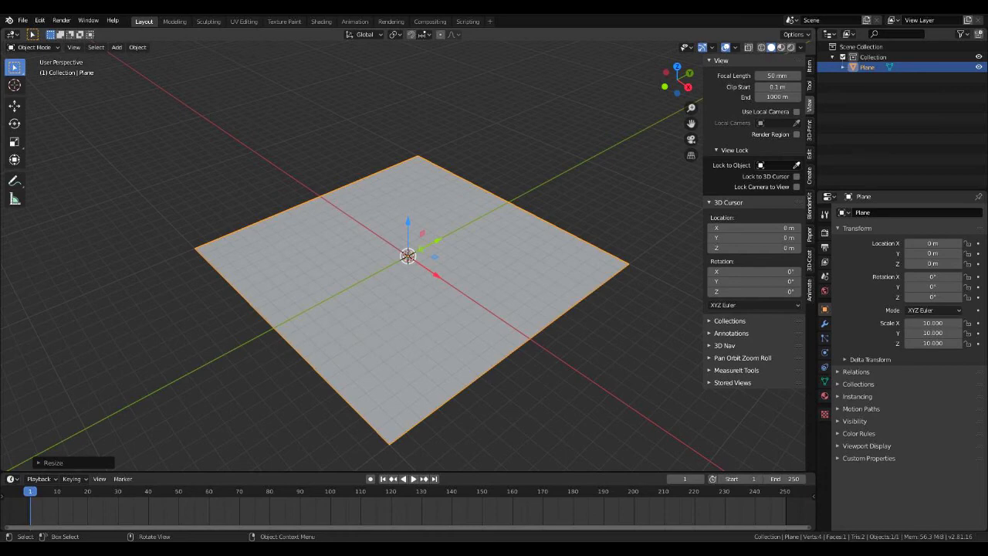
left_click(824, 395)
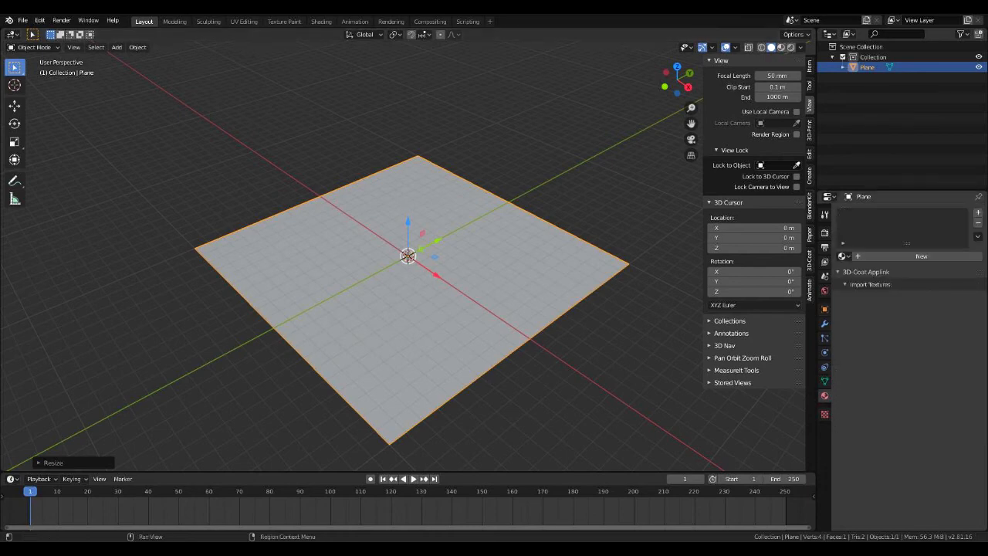
left_click(824, 309)
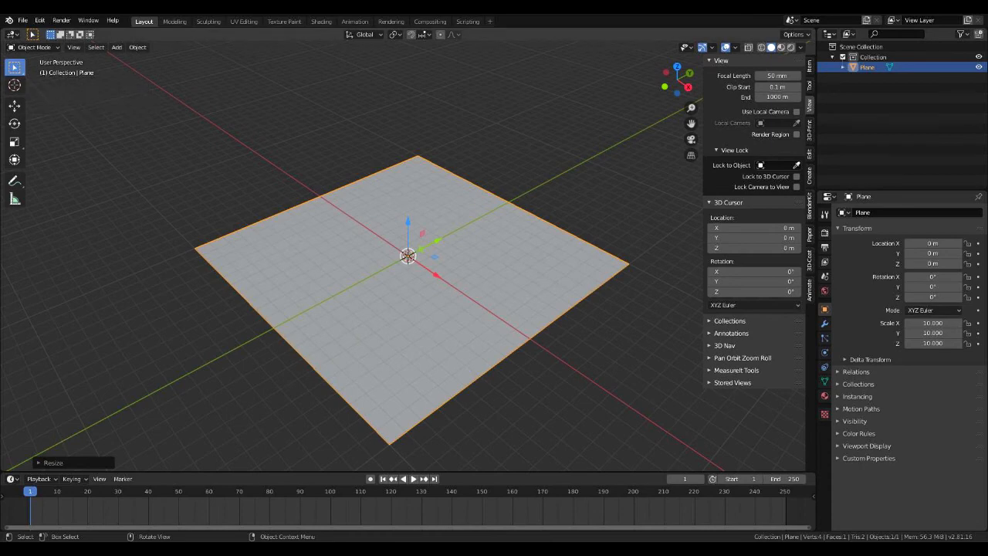
- Add a camera and move it above the plane to about X 5.93 m, Y -5.04 m and Z 1.57 m
key("shift+a")
mouse_move(266, 331)
left_click(342, 331)
middle_click_drag(343, 331, 296, 295)
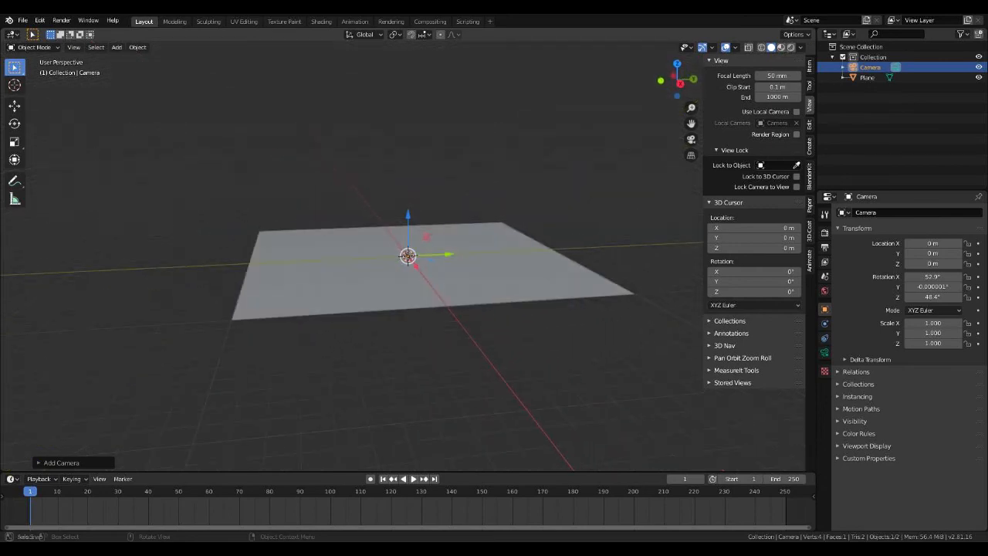
left_click_drag(407, 216, 407, 192)
left_click_drag(435, 231, 358, 233)
middle_click_drag(358, 233, 437, 293)
left_click_drag(409, 308, 463, 329)
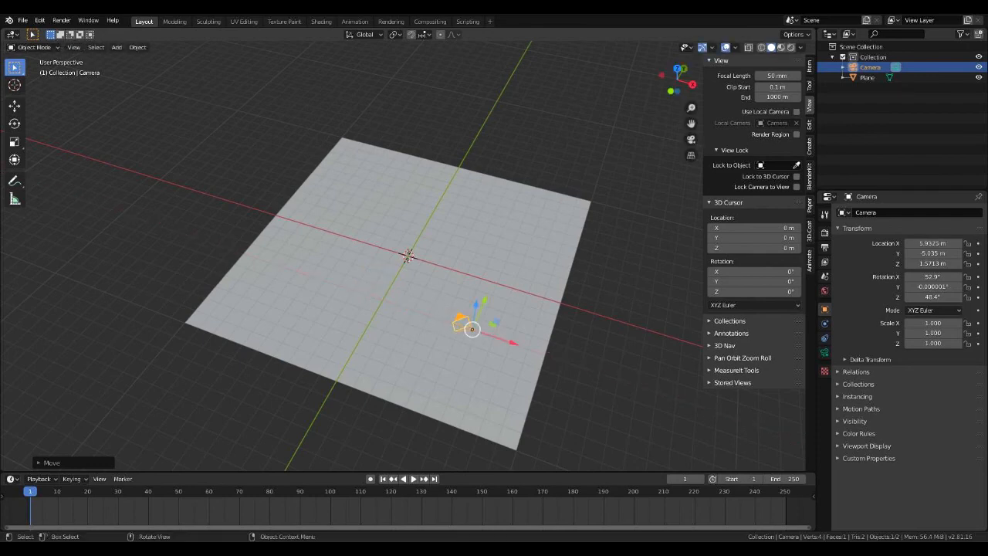
- Looking through the camera, set its rotation to about X 79.1°, Y 0° and Z 49.5°
key("KP_0")
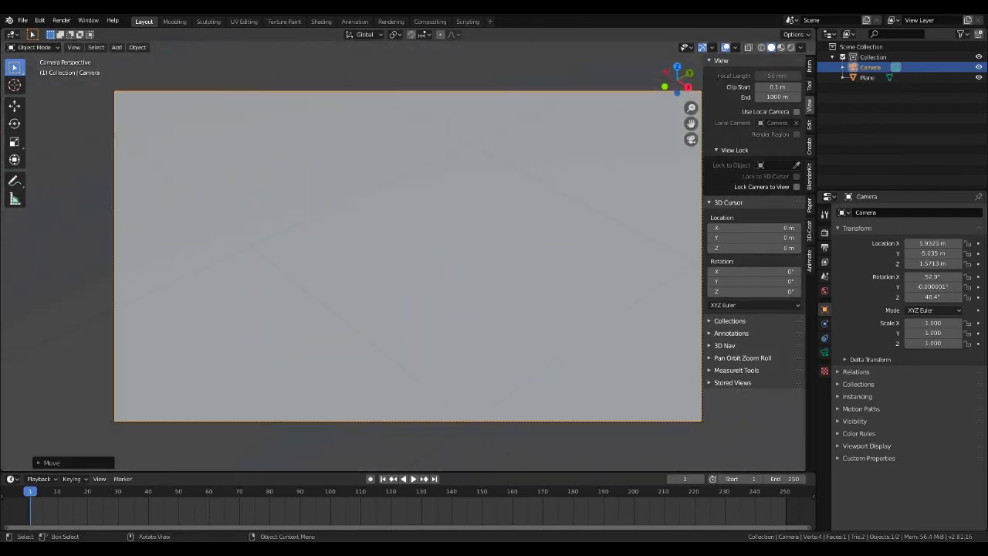
left_click_drag(932, 277, 875, 286)
left_click(932, 286)
type("0")
key("Return")
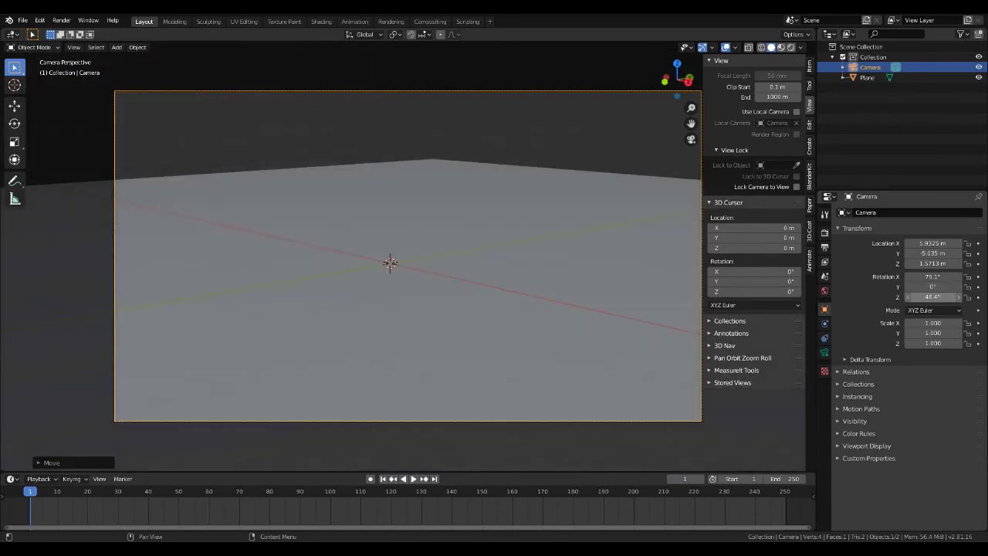
left_click_drag(933, 296, 936, 297)
middle_click_drag(463, 286, 441, 299)
scroll(441, 299, "down", 2)
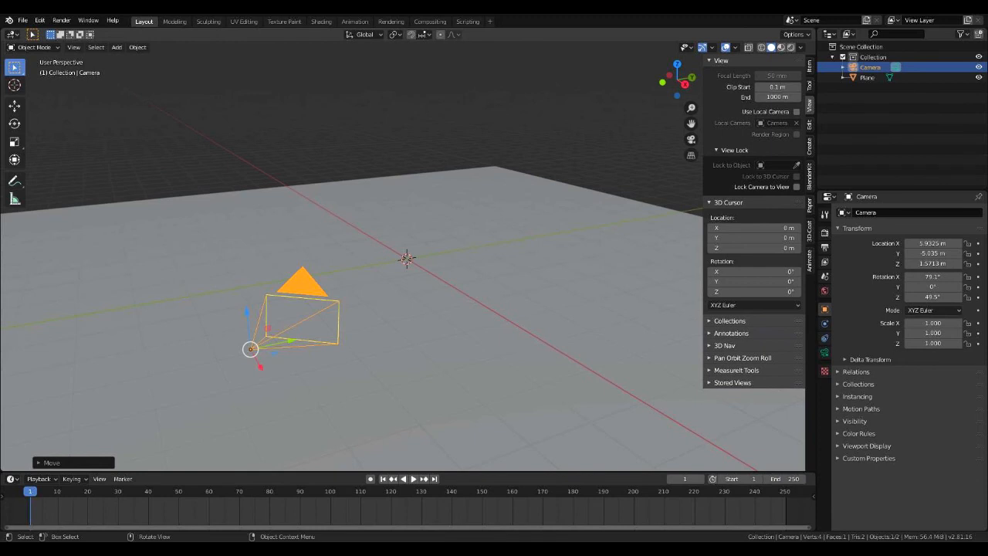
- Add a point light and move it above the plane to about X 5.76 m, Y 1.22 m and Z 2.19 m
key("shift+a")
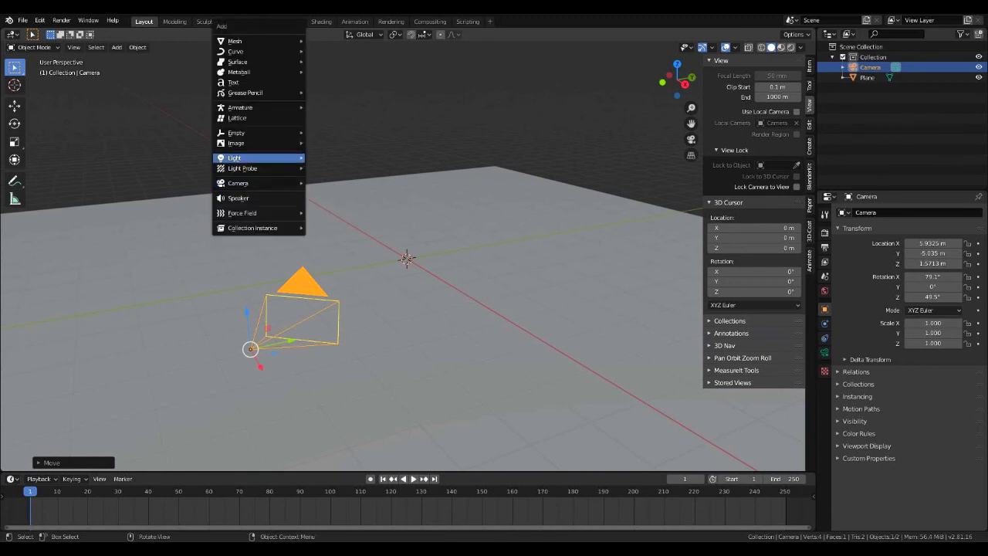
mouse_move(254, 158)
left_click(326, 158)
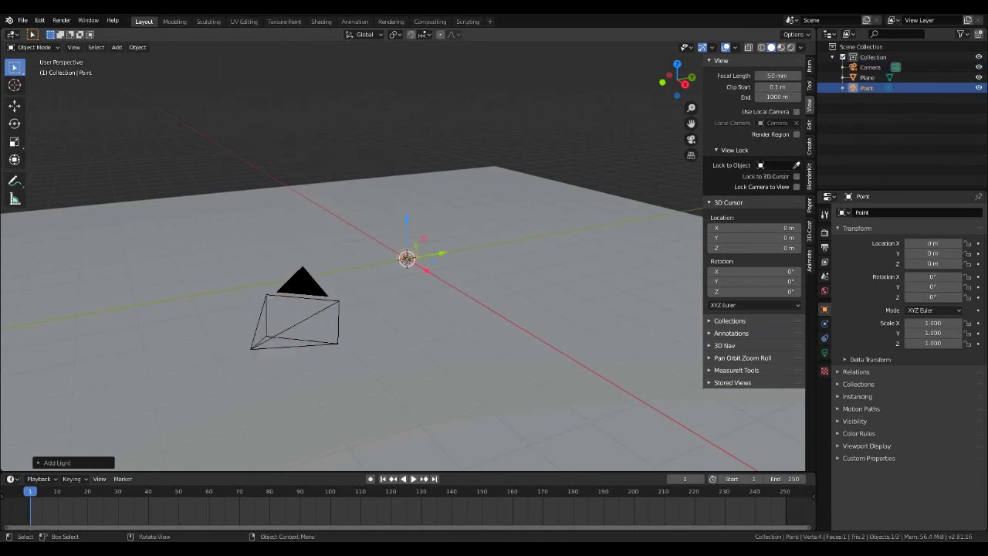
key("g")
key("z")
left_click_drag(406, 195, 406, 131)
left_click_drag(429, 175, 677, 215)
- Look through the camera and switch the viewport to Rendered shading
key("KP_0")
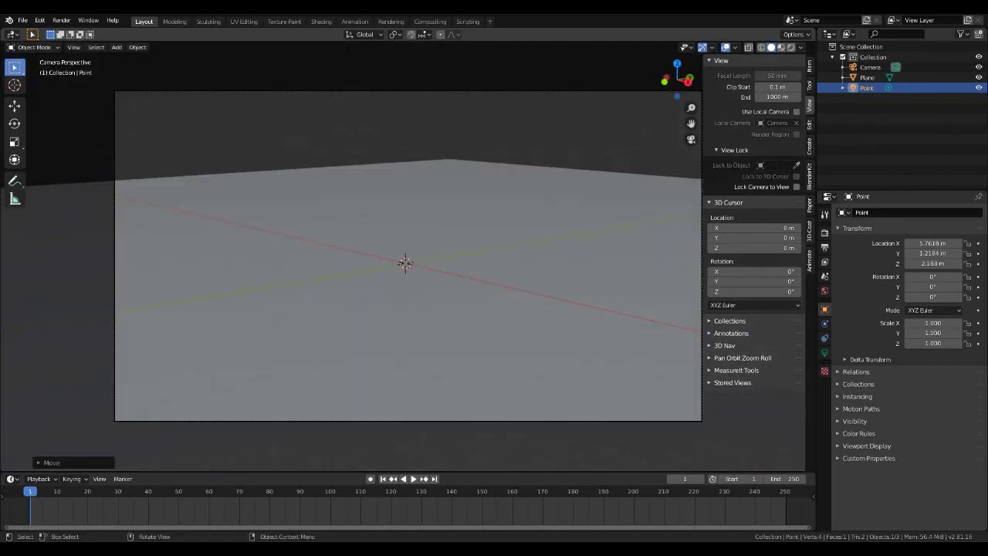
left_click(790, 47)
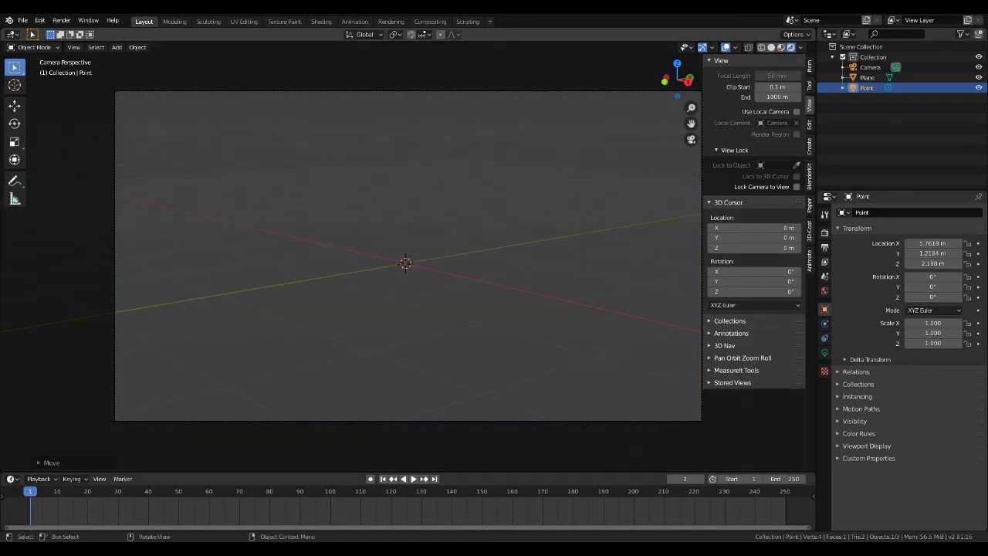
scroll(407, 256, "down", 3)
scroll(407, 256, "up", 2)
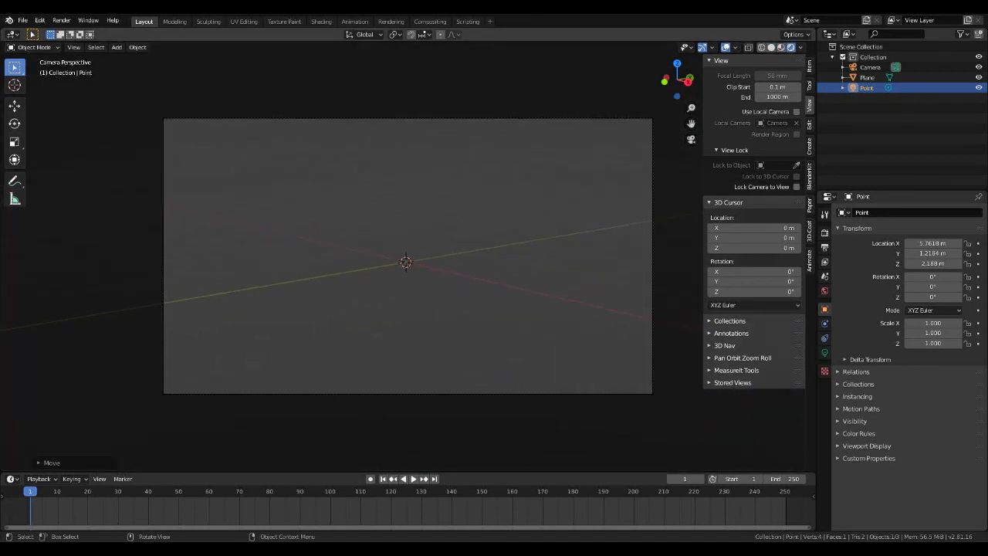
- Return to the perspective view and set the point light's power to 100 W
key("KP_0")
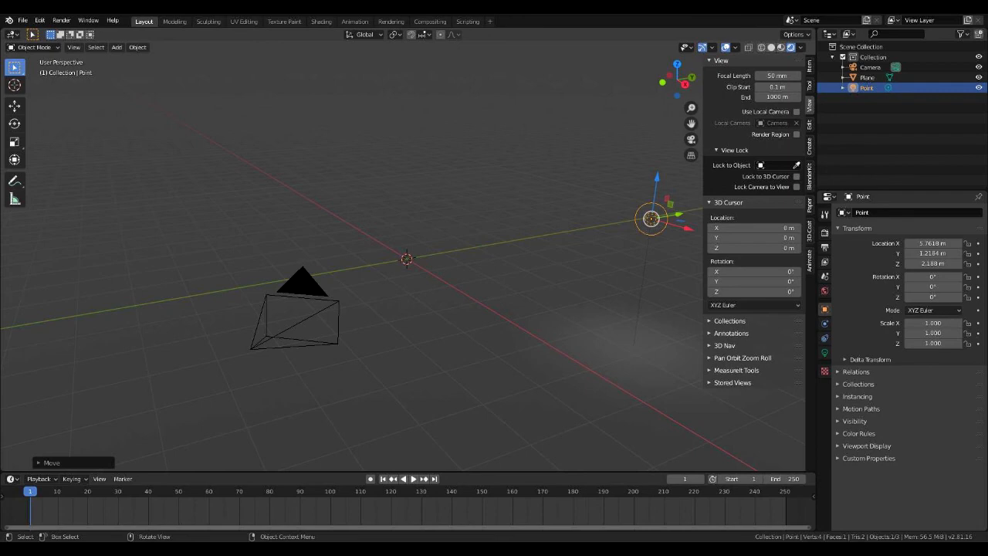
left_click(824, 351)
left_click(938, 280)
type("100")
key("Return")
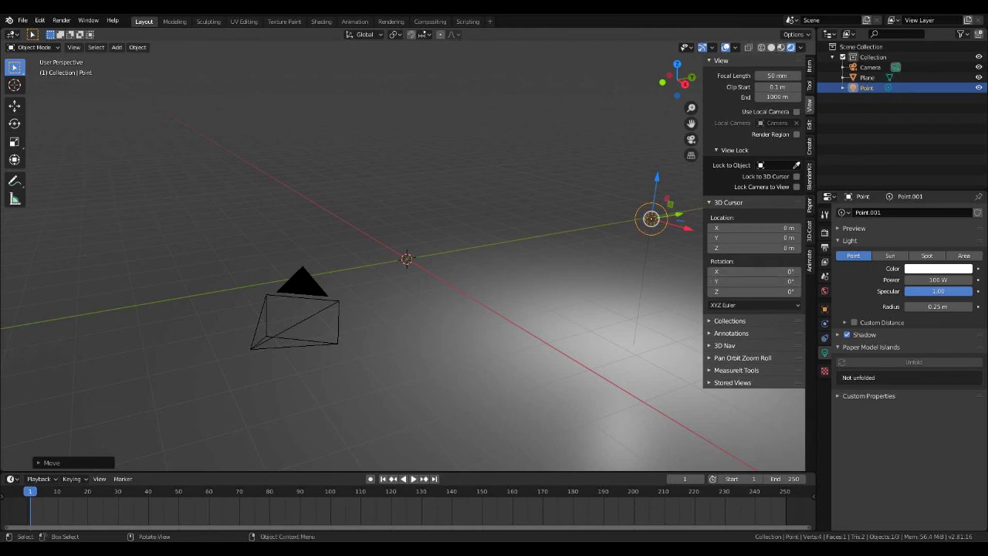
- Move the point light along X towards the 3D cursor and look through the camera
key("g")
key("x")
key("Return")
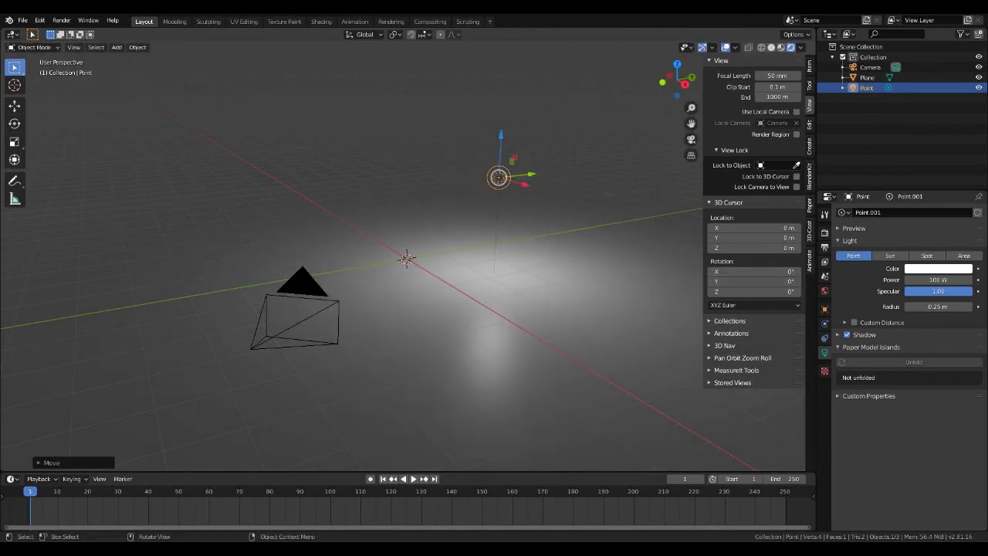
key("KP_0")
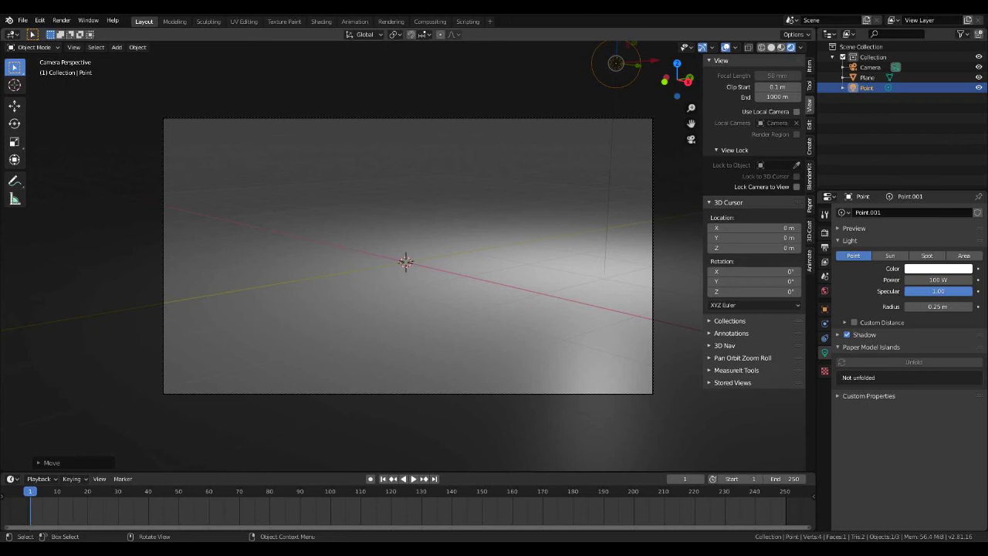
- Add a cube at the 3D cursor in the centre of the plane
key("shift+a")
mouse_move(351, 127)
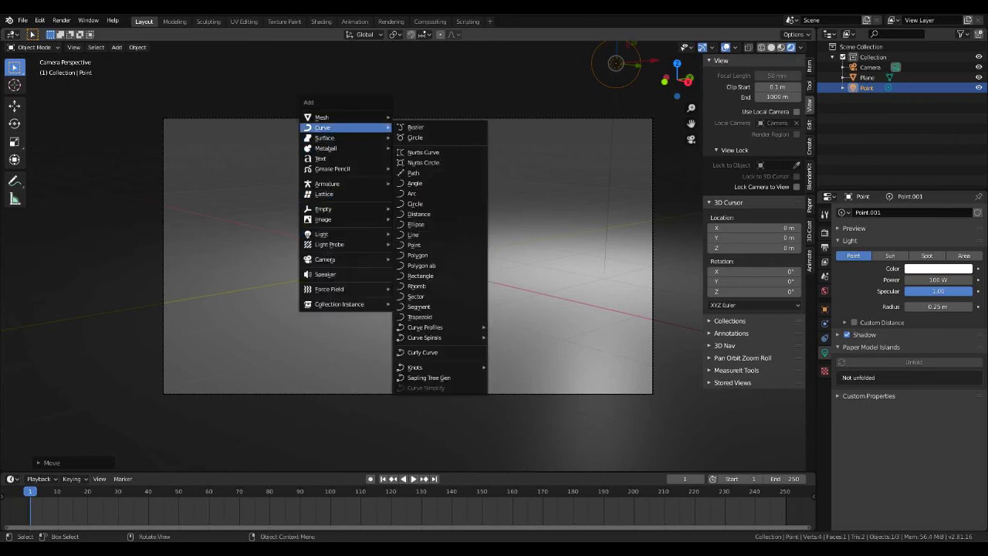
left_click(417, 128)
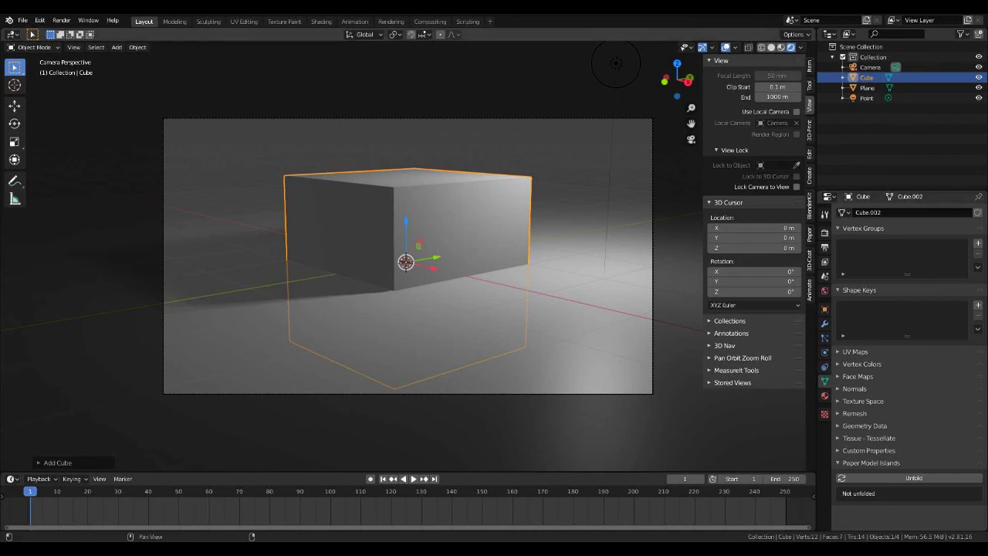
- Set the cube's scale to 0.5 on the X, Y and Z axes
left_click(824, 309)
left_click(926, 332)
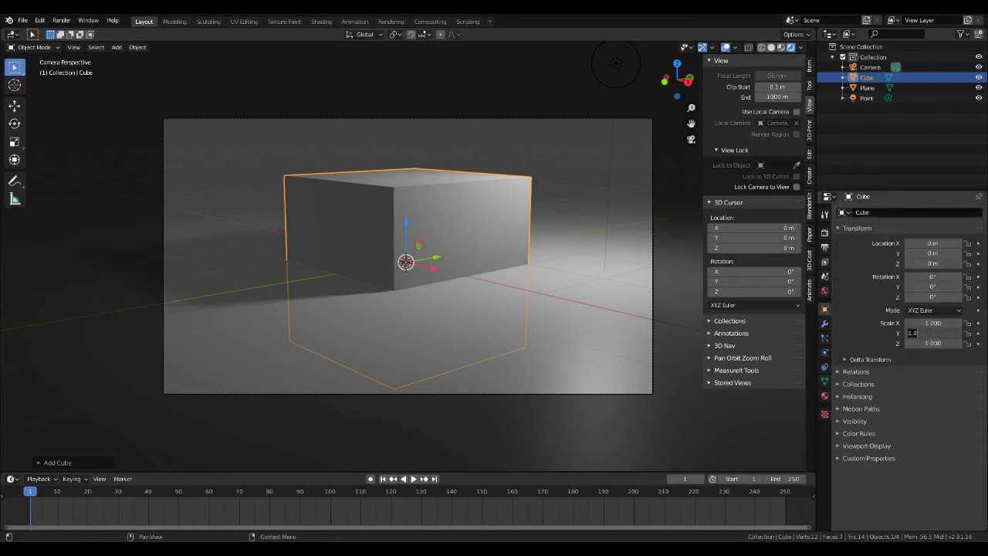
key("Escape")
left_click_drag(932, 323, 932, 343)
type("0")
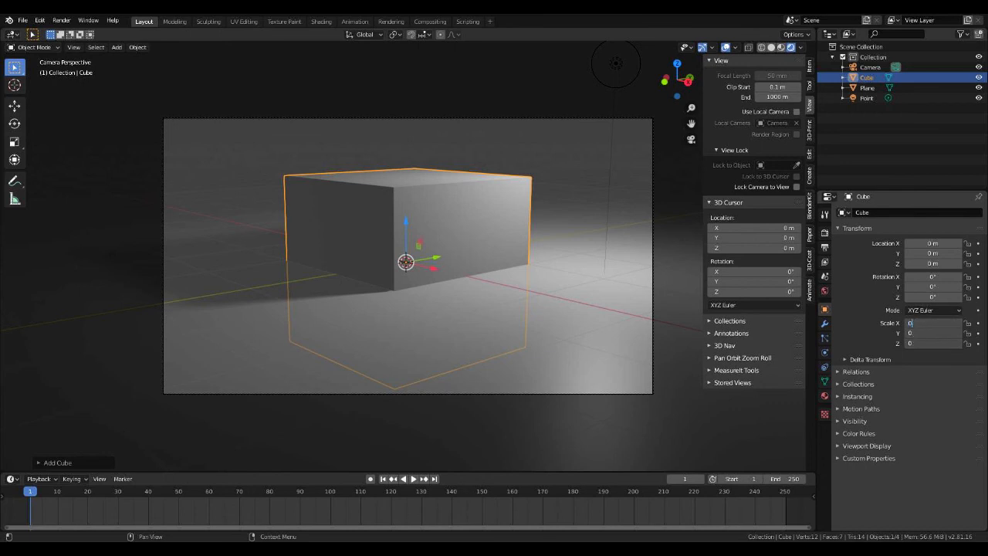
type(".5")
key("Return")
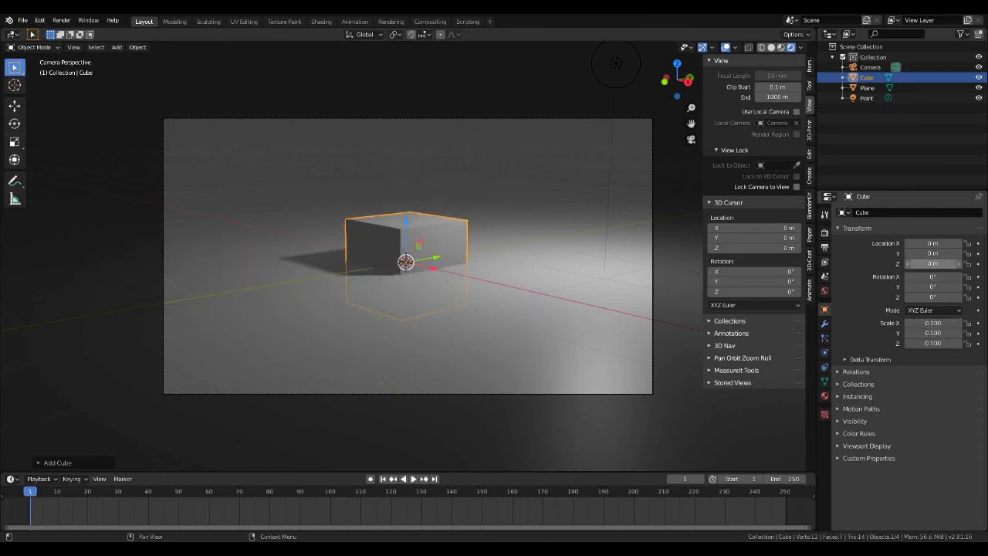
- Raise the cube onto the ground plane by setting its Z location to 0.5 m
left_click(932, 264)
type("1")
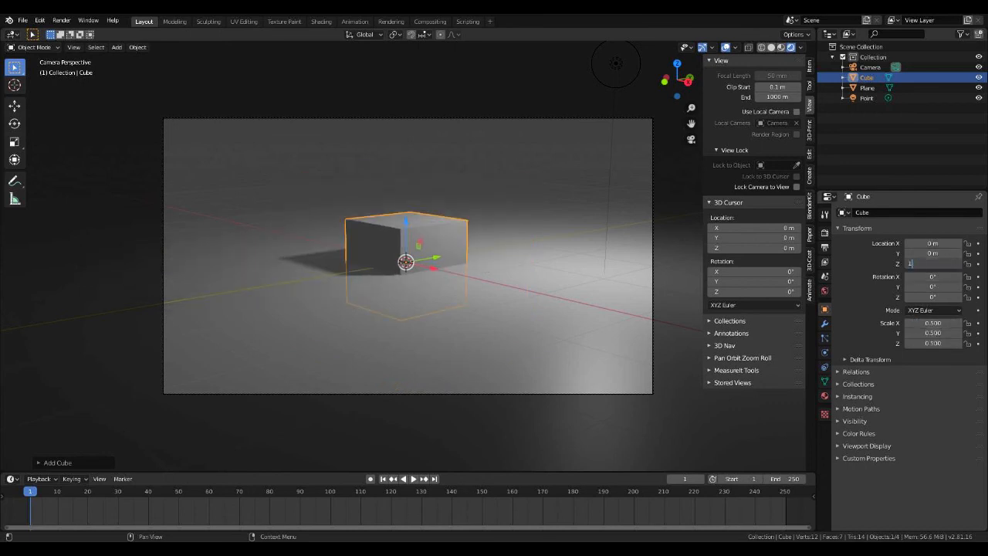
key("Return")
left_click(932, 263)
type("0.")
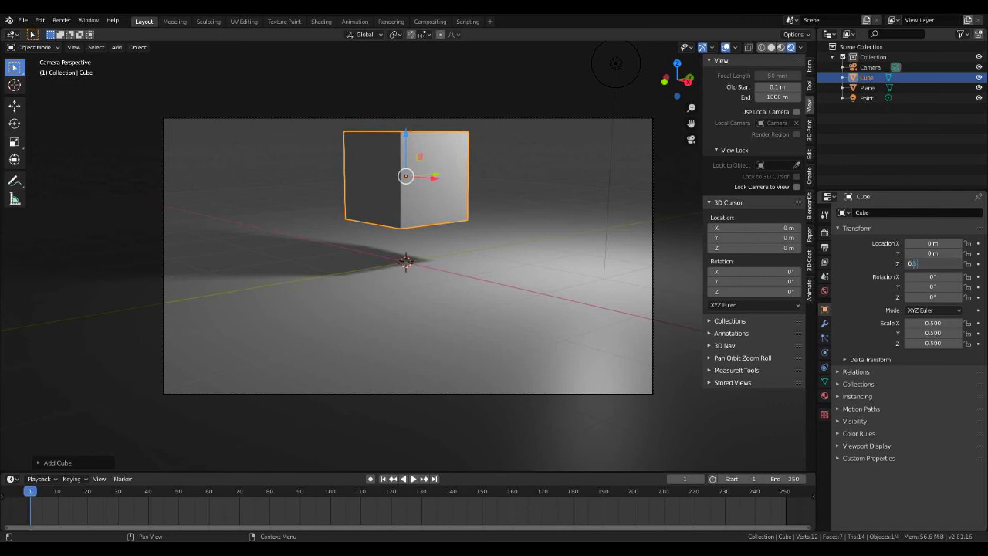
type("5")
key("Return")
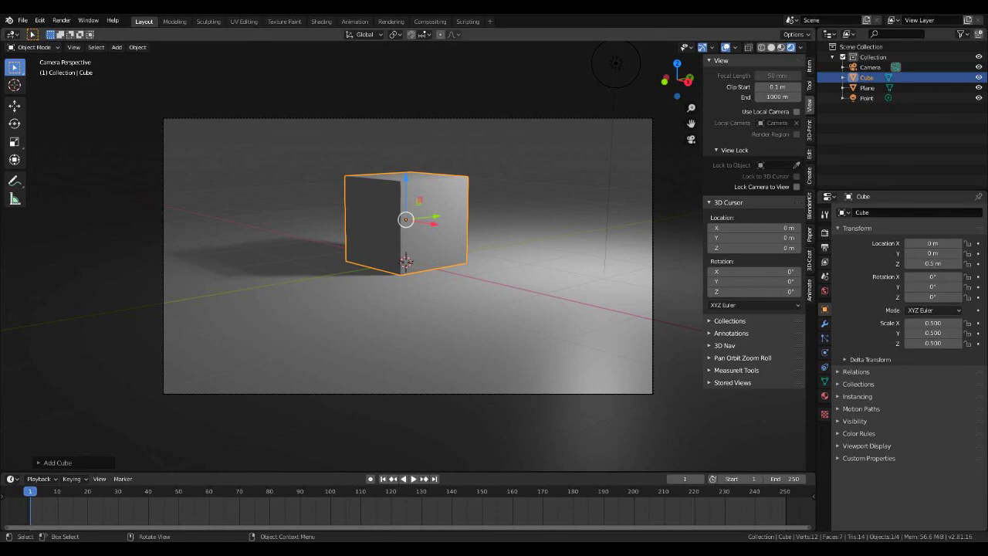
- Delete the cube in Solid shading and return the viewport to Rendered shading
left_click(771, 47)
mouse_move(540, 193)
middle_mouse_down()
mouse_move(498, 251)
mouse_move(521, 210)
middle_mouse_up()
left_click(781, 48)
left_click(771, 47)
scroll(406, 246, "down", 3)
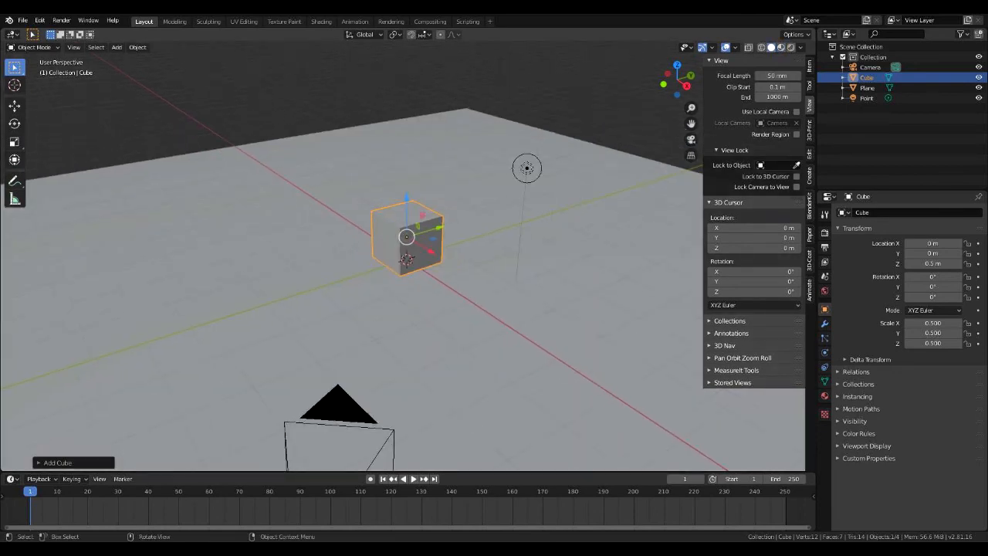
key("Delete")
left_click(790, 48)
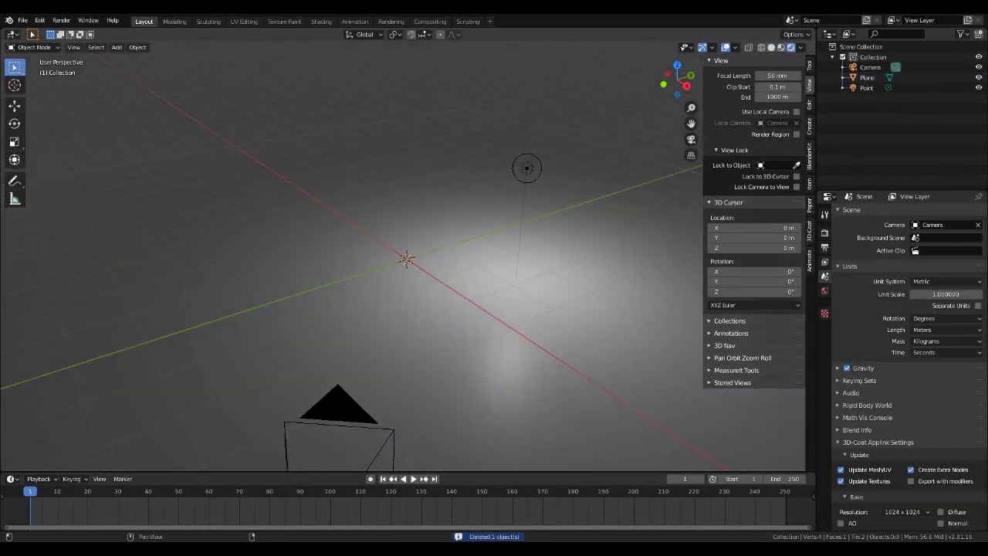
scroll(463, 262, "down", 1)
mouse_move(463, 262)
middle_mouse_down()
mouse_move(450, 230)
mouse_move(472, 259)
middle_mouse_up()
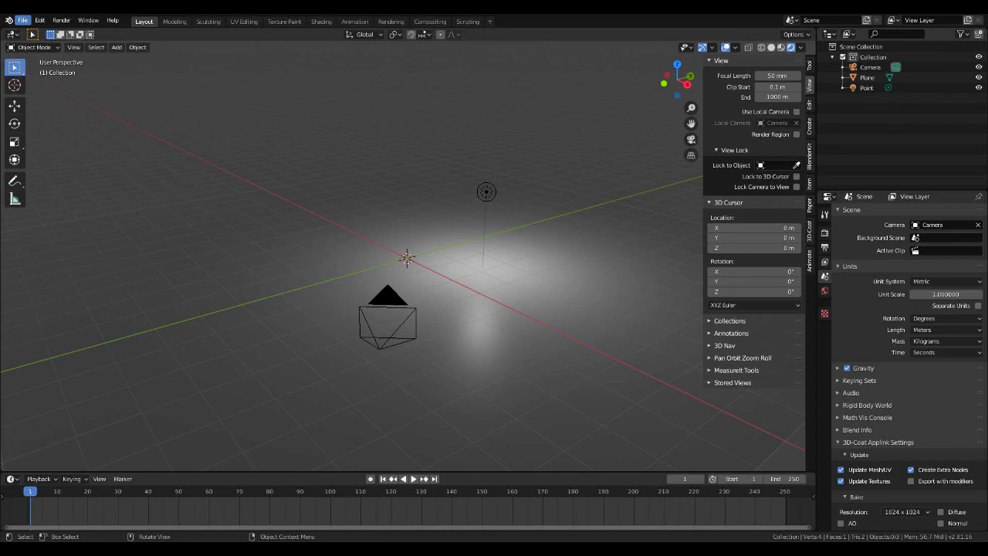
- Save the current scene with the plane, camera and point light as the default startup file
left_click(22, 20)
mouse_move(46, 194)
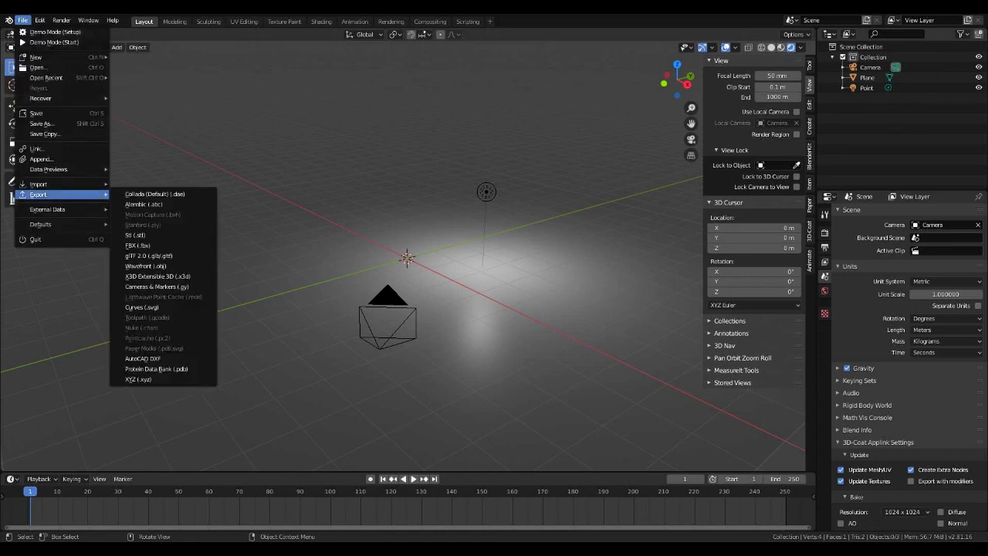
mouse_move(39, 225)
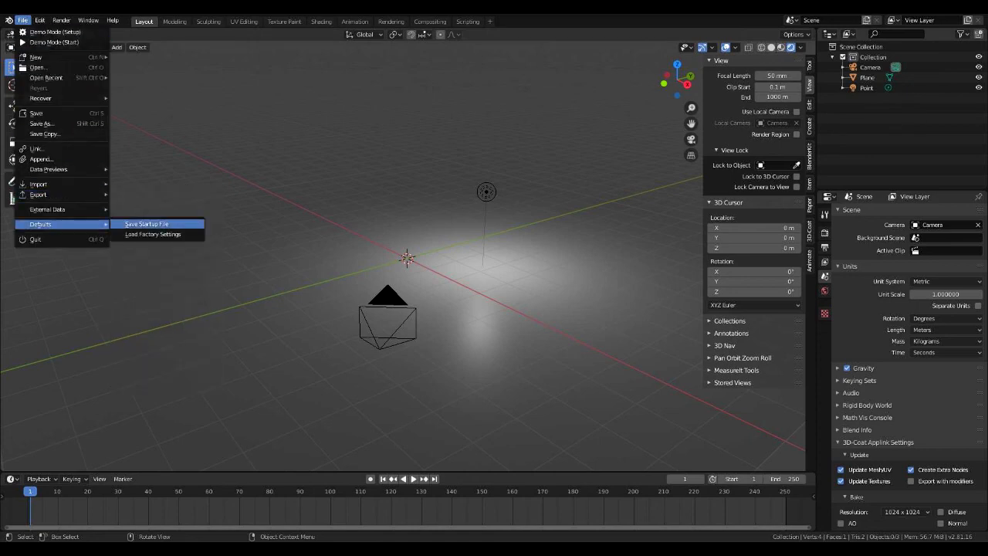
left_click(123, 224)
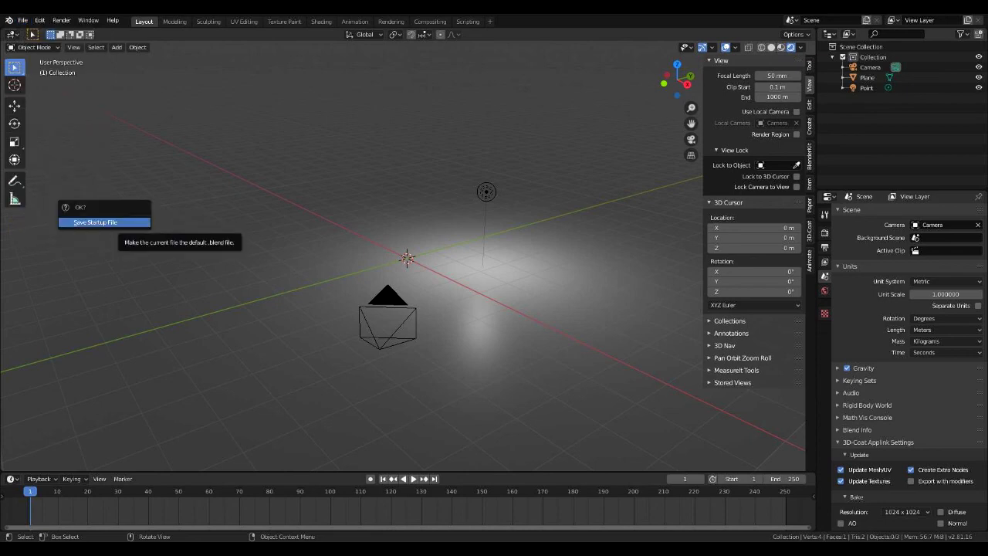
left_click(115, 222)
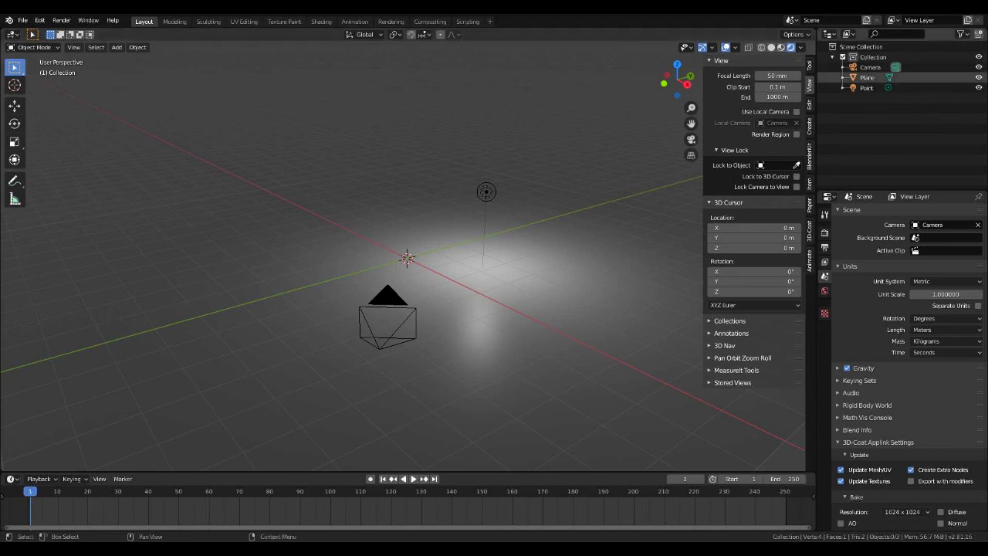
- Quit and restart Blender, and show the startup scene in Rendered shading
key("ctrl+q")
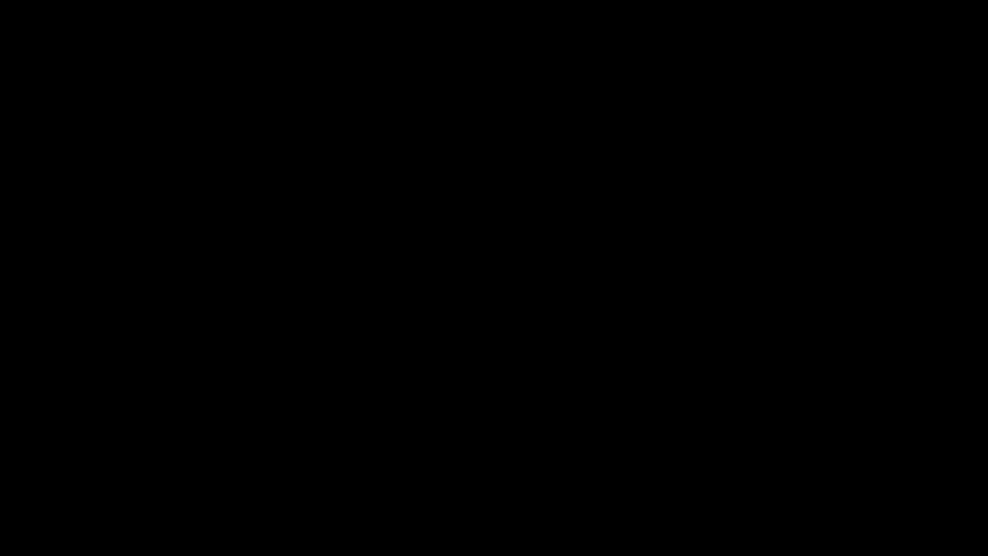
key("Escape")
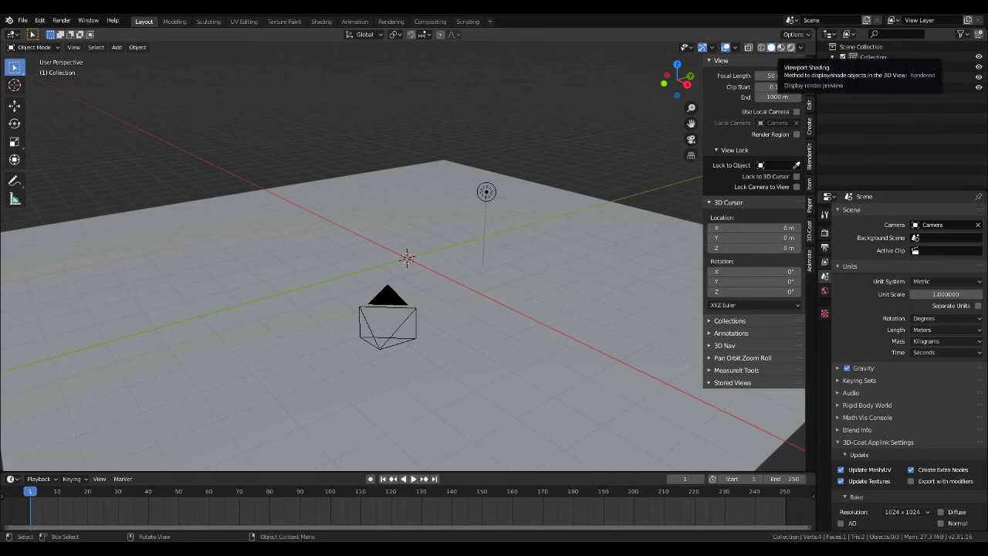
left_click(790, 47)
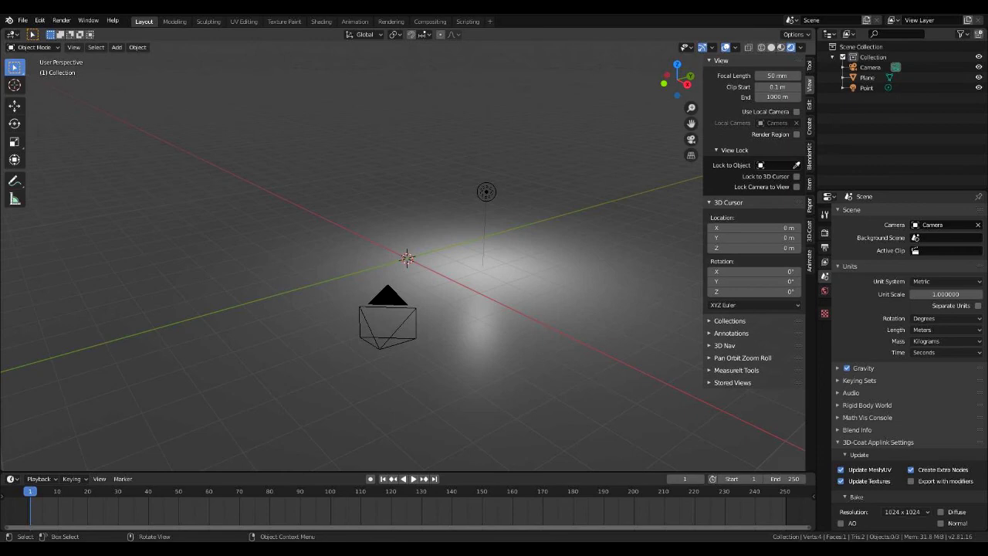
- Examine the startup scene's plane, camera and point light from different angles and distances in Solid shading
mouse_move(463, 270)
middle_mouse_down()
mouse_move(433, 235)
mouse_move(467, 226)
mouse_move(409, 241)
mouse_move(457, 271)
mouse_move(562, 199)
middle_mouse_up()
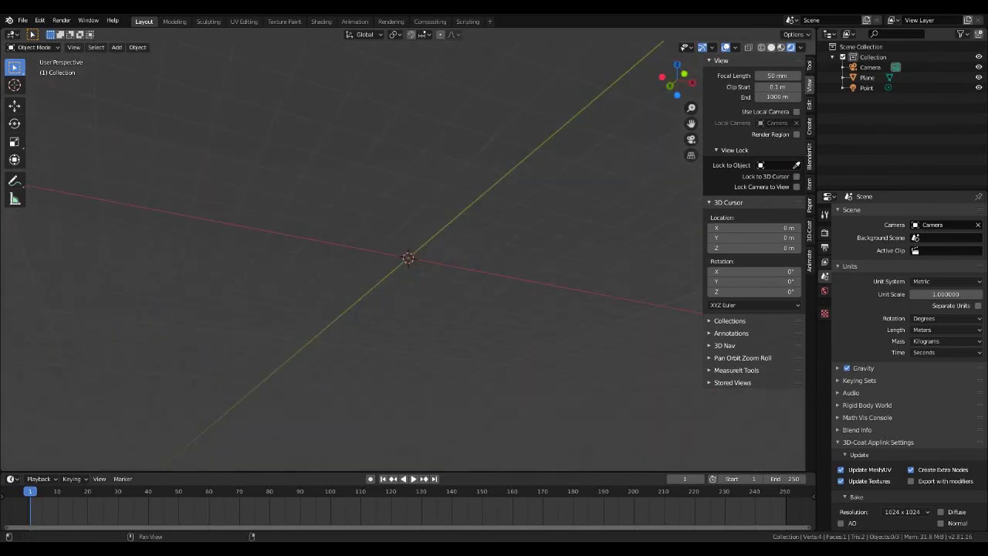
left_click(770, 48)
mouse_move(571, 163)
middle_mouse_down()
mouse_move(568, 251)
mouse_move(548, 231)
mouse_move(540, 245)
mouse_move(463, 278)
middle_mouse_up()
scroll(407, 257, "down", 3)
scroll(407, 257, "up", 4)
scroll(407, 257, "down", 6)
scroll(408, 257, "down", 8)
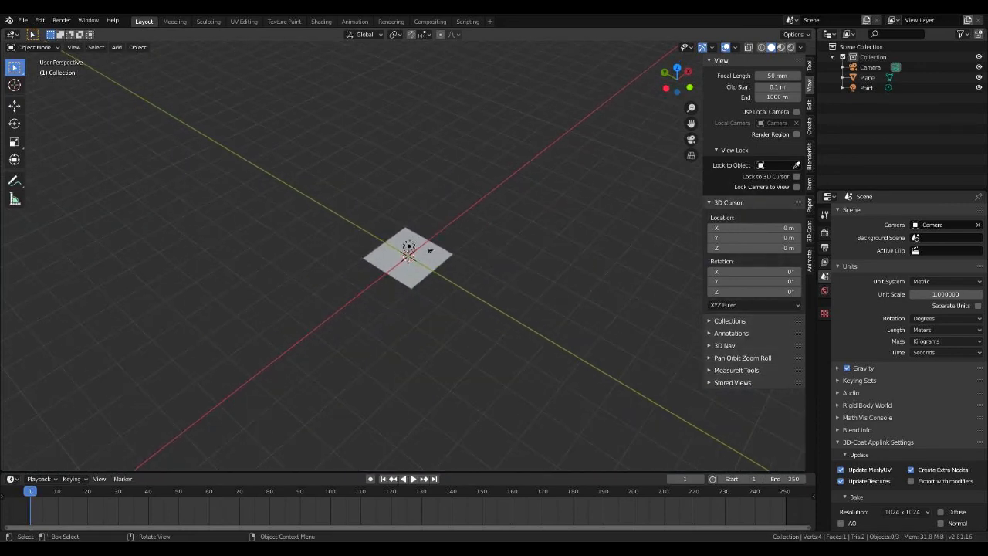
scroll(407, 257, "up", 2)
scroll(407, 257, "up", 5)
scroll(407, 257, "down", 12)
scroll(408, 257, "up", 12)
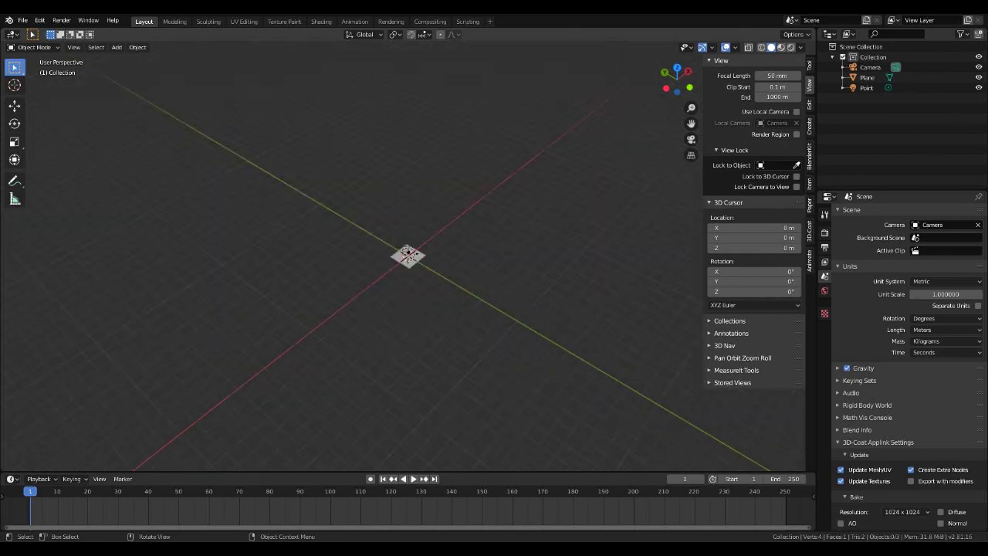
middle_click_drag(407, 257, 617, 255)
scroll(429, 259, "up", 3)
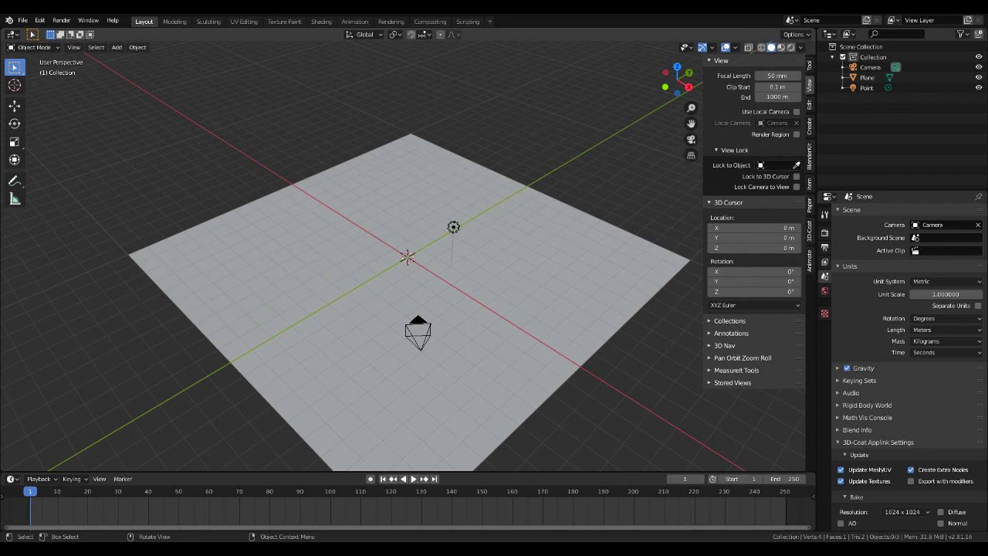
middle_click_drag(407, 270, 459, 257)
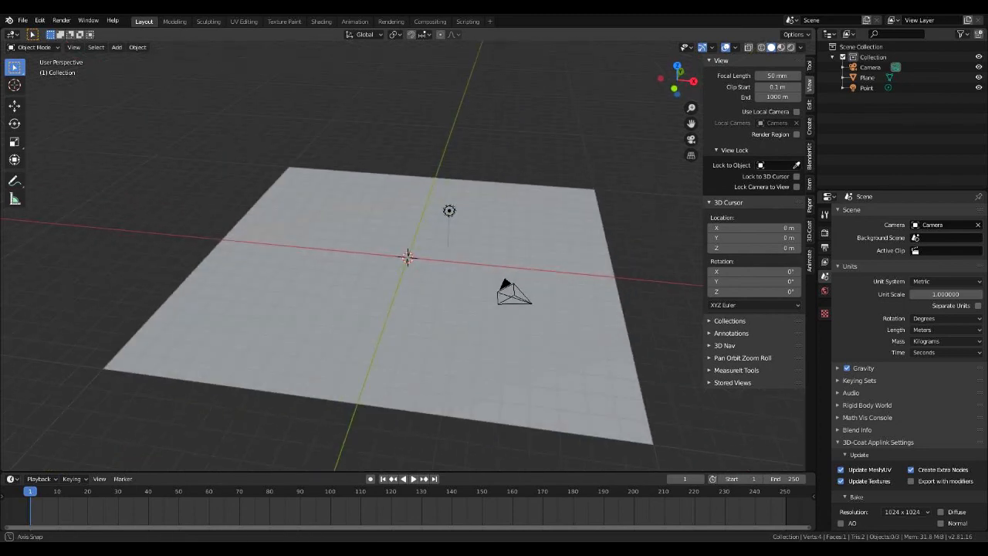